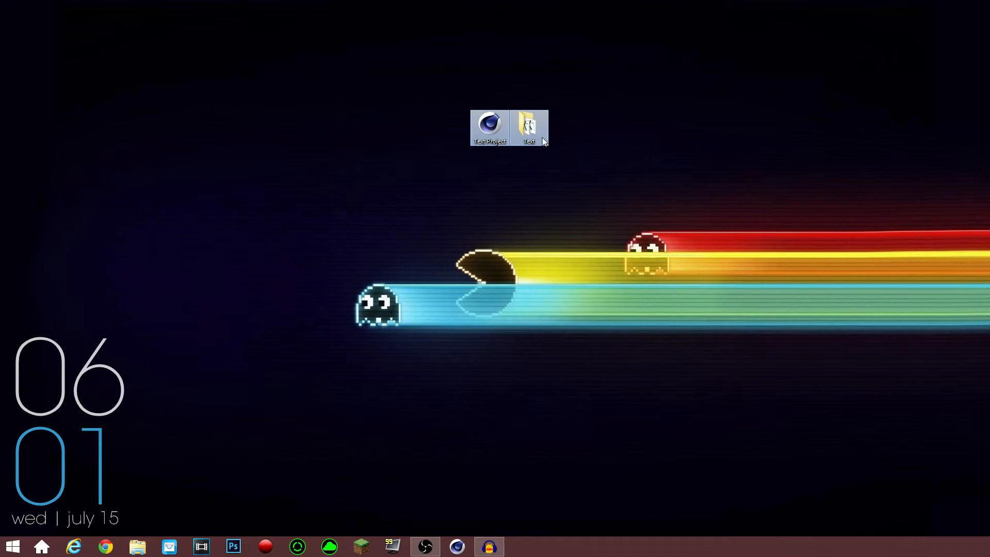
pyautogui.moveTo(542, 137); pyautogui.dragTo(509, 167)
pyautogui.moveTo(601, 189)
pyautogui.mouseDown()
pyautogui.moveTo(549, 134)
pyautogui.moveTo(360, 90)
pyautogui.moveTo(620, 190)
pyautogui.mouseUp()
pyautogui.moveTo(563, 162); pyautogui.dragTo(580, 180)
pyautogui.moveTo(577, 178)
pyautogui.mouseDown()
pyautogui.moveTo(443, 88)
pyautogui.moveTo(527, 160)
pyautogui.moveTo(576, 167)
pyautogui.mouseUp()
pyautogui.moveTo(474, 121); pyautogui.dragTo(435, 122)
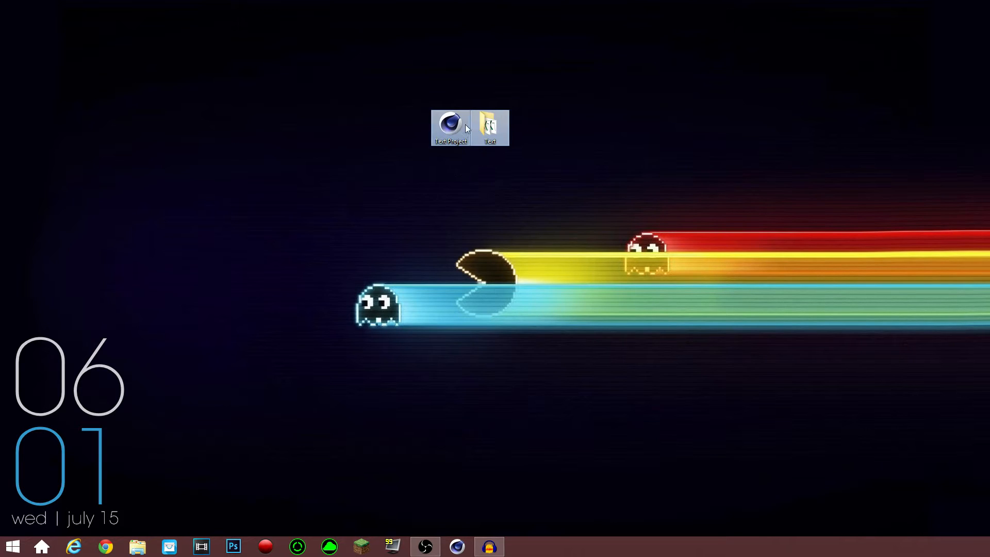
pyautogui.click(398, 81)
pyautogui.moveTo(398, 81); pyautogui.dragTo(613, 183)
pyautogui.moveTo(450, 124); pyautogui.dragTo(490, 124)
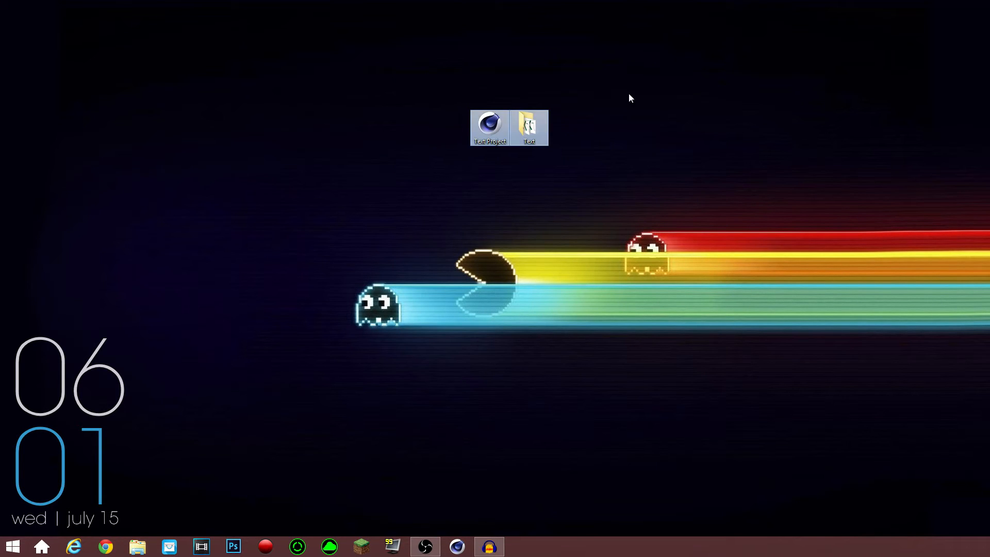
pyautogui.moveTo(407, 82); pyautogui.dragTo(596, 238)
pyautogui.moveTo(419, 75); pyautogui.dragTo(635, 172)
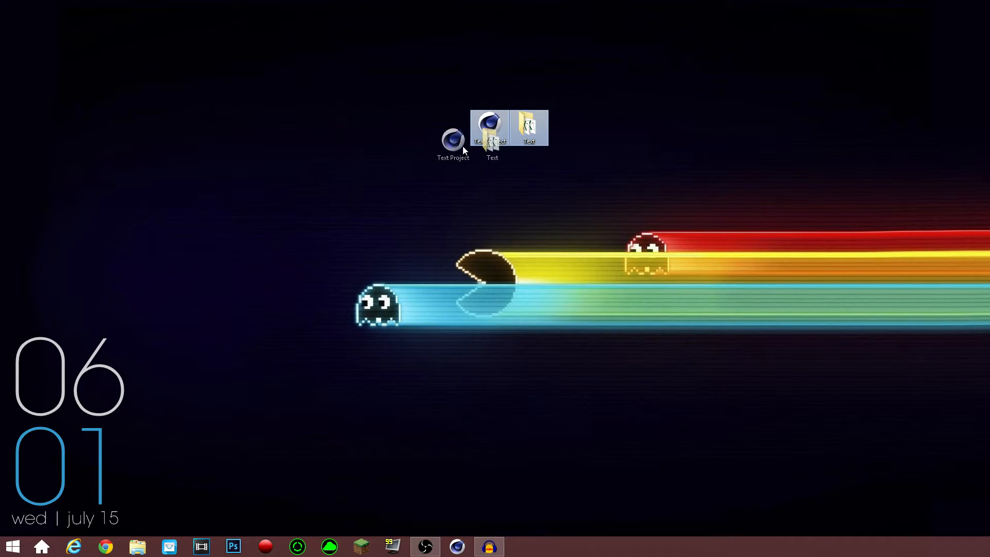
pyautogui.moveTo(462, 149); pyautogui.dragTo(462, 149)
pyautogui.moveTo(329, 82); pyautogui.dragTo(636, 191)
pyautogui.click(527, 223)
pyautogui.click(483, 126)
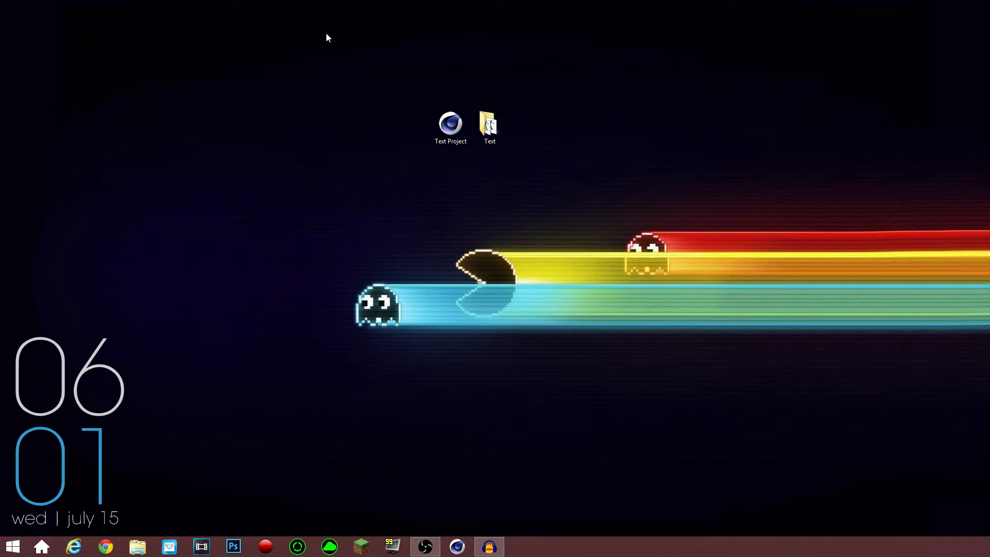
pyautogui.moveTo(327, 35); pyautogui.dragTo(685, 210)
pyautogui.click(566, 233)
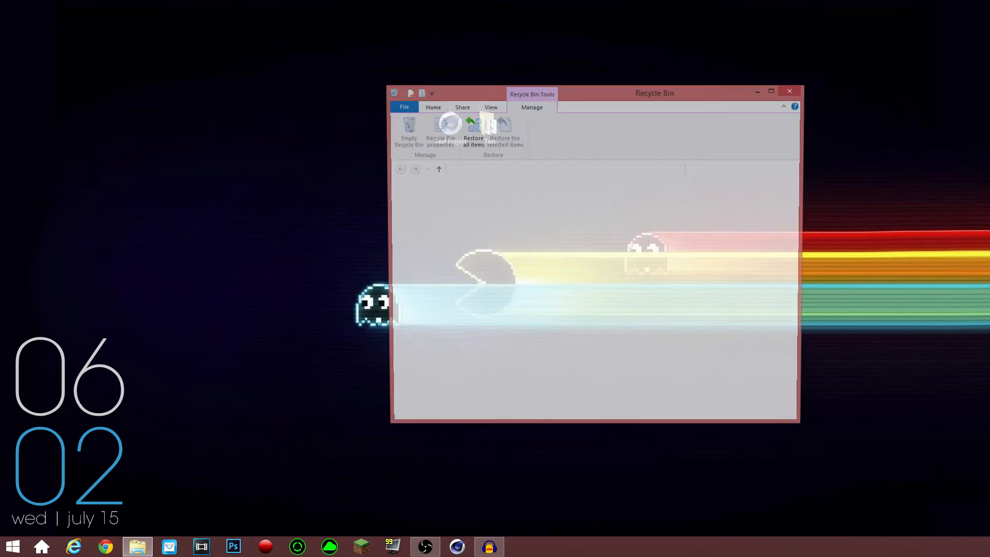
# Look through the files in the Recycle Bin and close its window
pyautogui.moveTo(588, 91); pyautogui.dragTo(621, 91)
pyautogui.moveTo(833, 229); pyautogui.dragTo(832, 326)
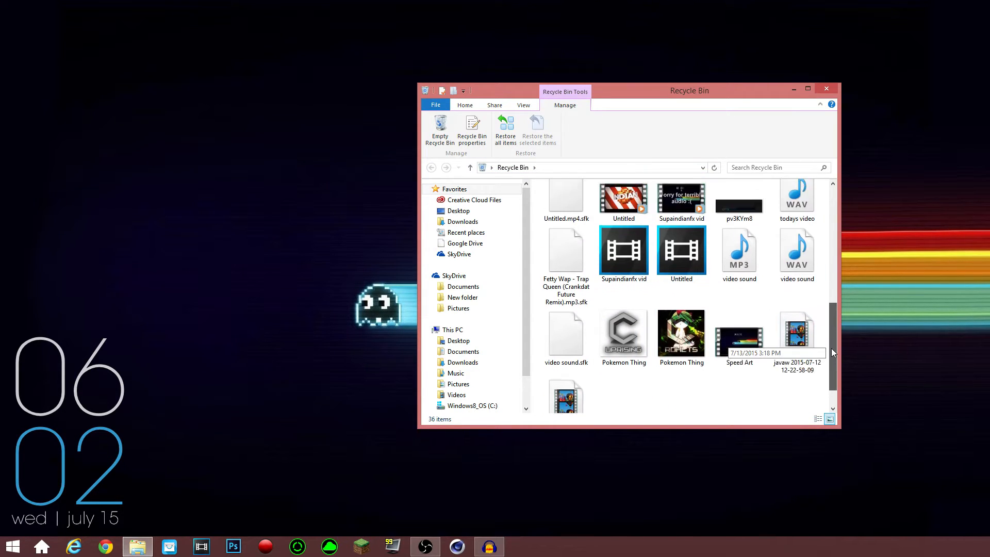
pyautogui.moveTo(831, 348); pyautogui.dragTo(829, 208)
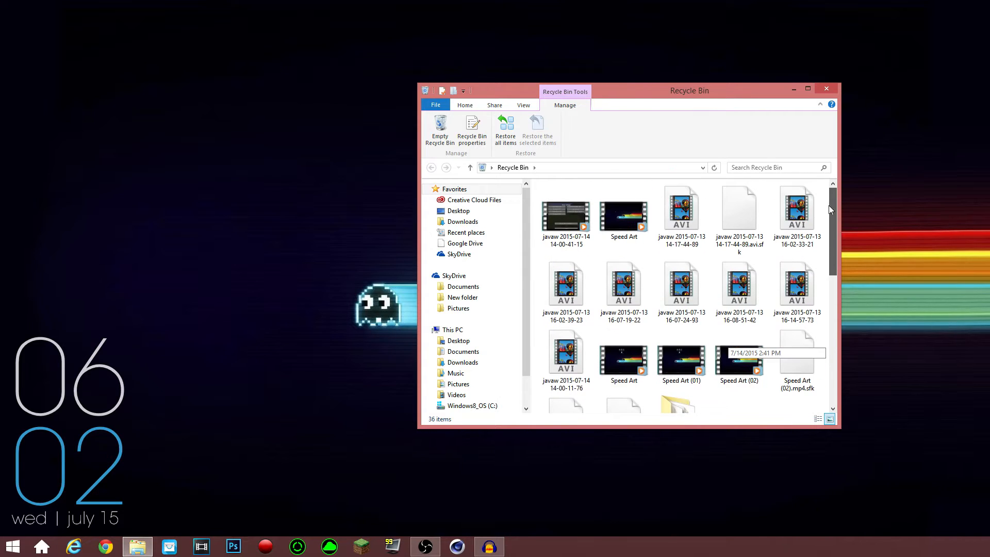
pyautogui.click(826, 89)
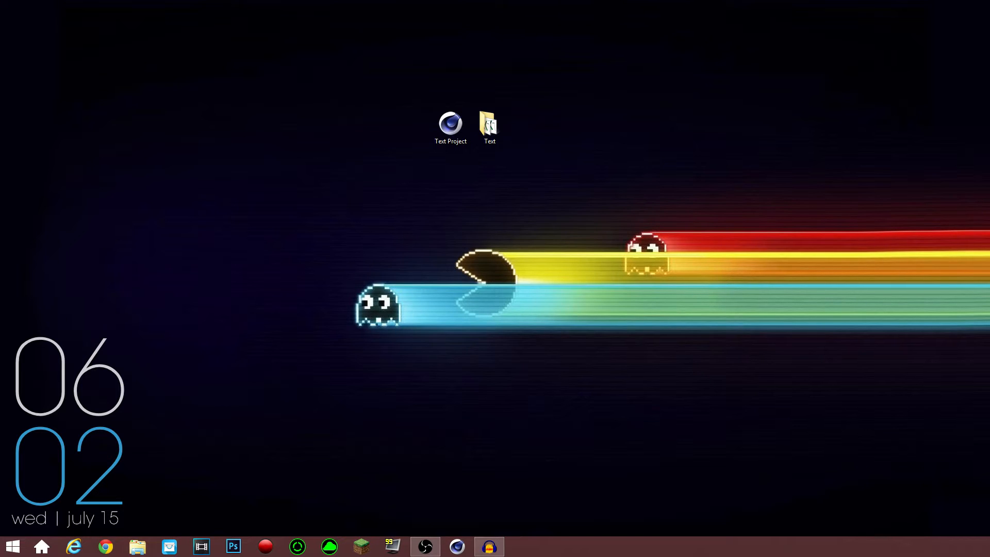
# Place the Text MP3 file beside the Text folder on the desktop and select it together with Text Project and the folder
pyautogui.moveTo(536, 194); pyautogui.dragTo(529, 126)
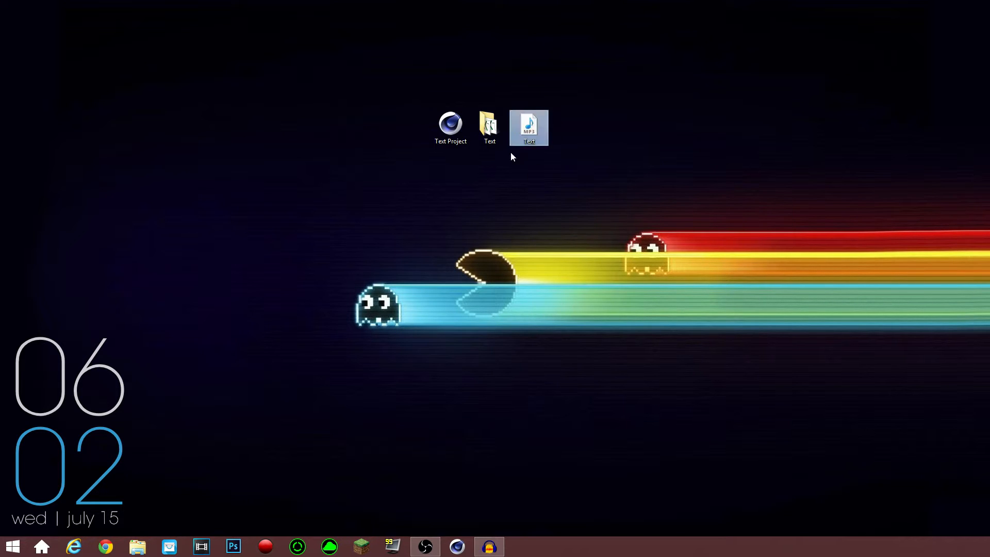
pyautogui.moveTo(373, 78); pyautogui.dragTo(594, 148)
pyautogui.click(340, 148)
pyautogui.moveTo(334, 103); pyautogui.dragTo(607, 159)
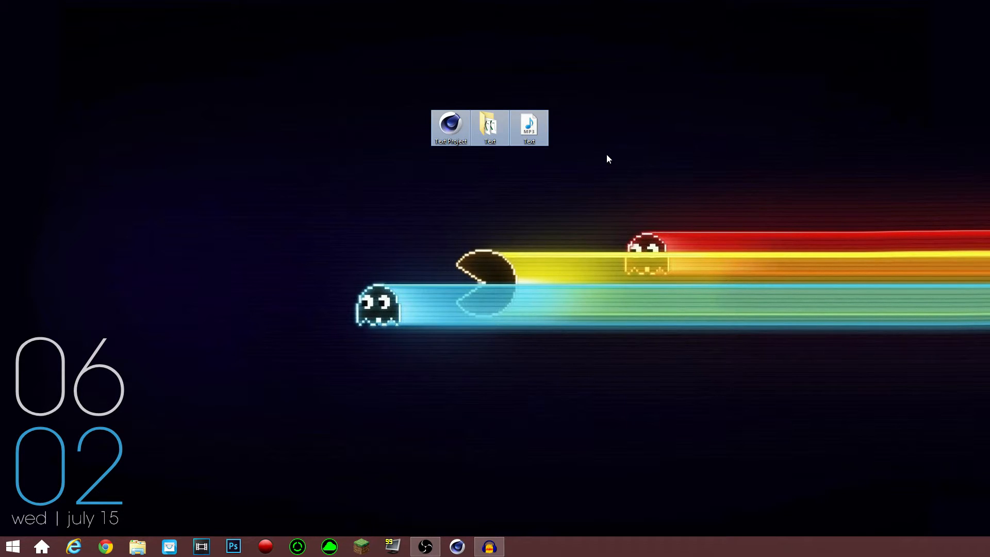
pyautogui.moveTo(245, 84); pyautogui.dragTo(695, 184)
pyautogui.moveTo(343, 77); pyautogui.dragTo(693, 167)
pyautogui.moveTo(297, 69); pyautogui.dragTo(661, 199)
pyautogui.click(660, 199)
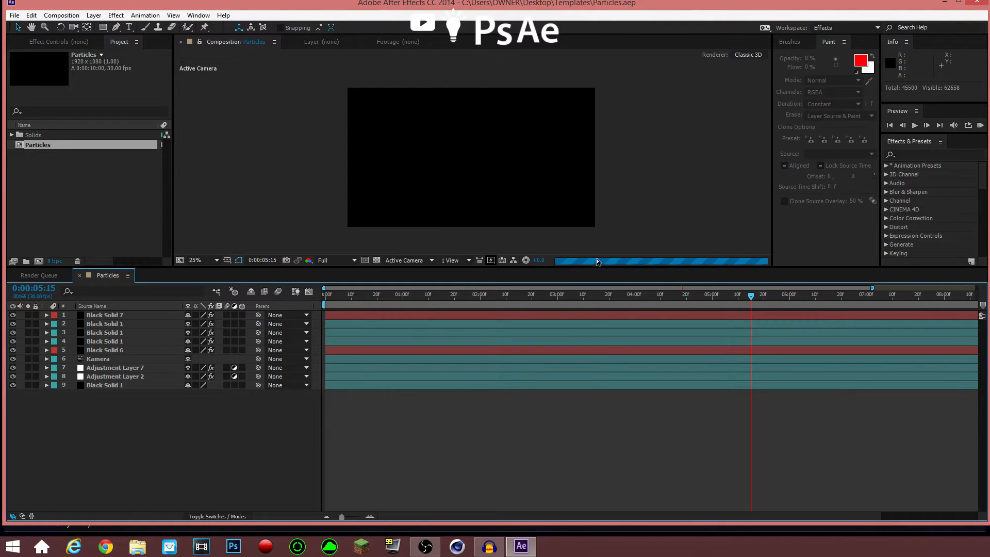
# Maximize the Particles.aep project window and examine the solid layers of the Particles composition
pyautogui.moveTo(529, 3); pyautogui.dragTo(412, 1)
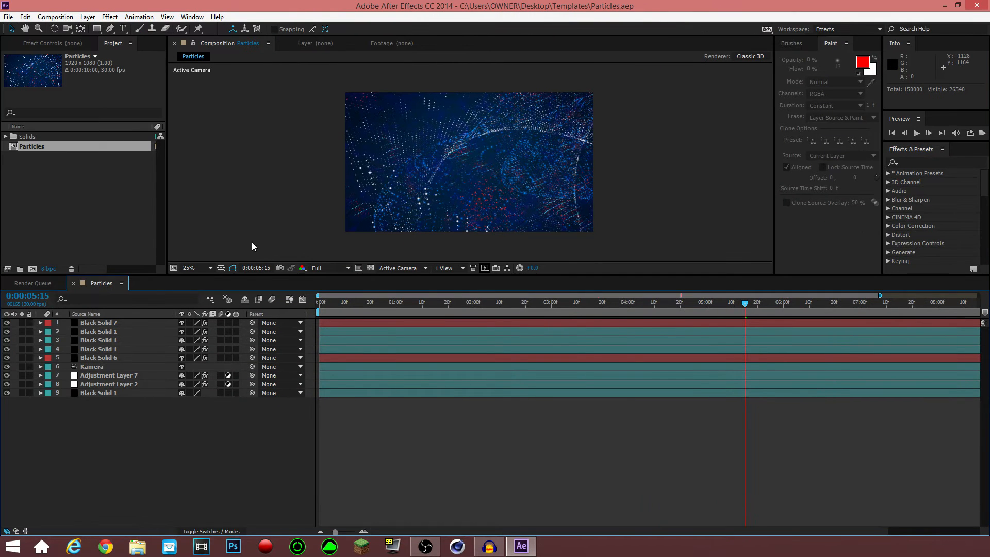
pyautogui.click(43, 175)
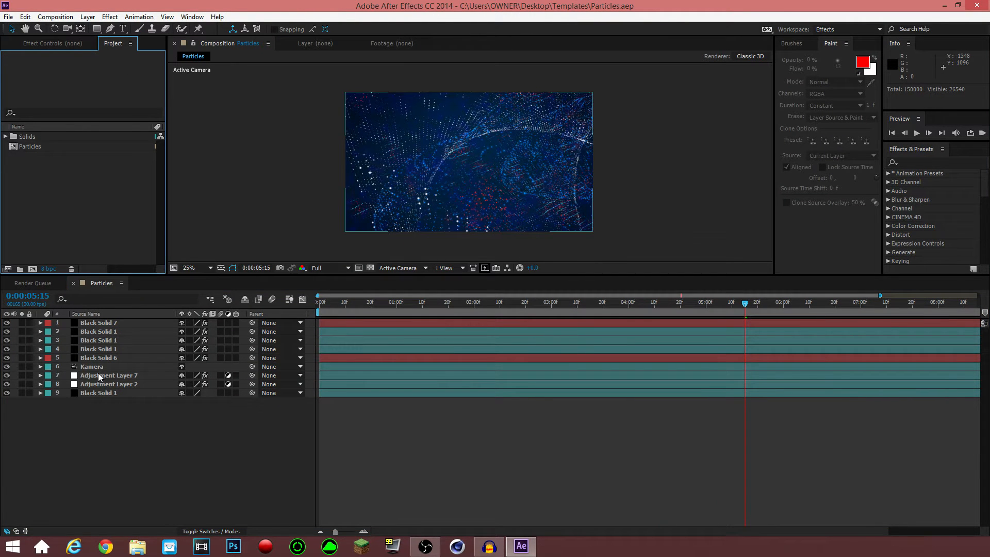
pyautogui.click(98, 358)
pyautogui.click(111, 315)
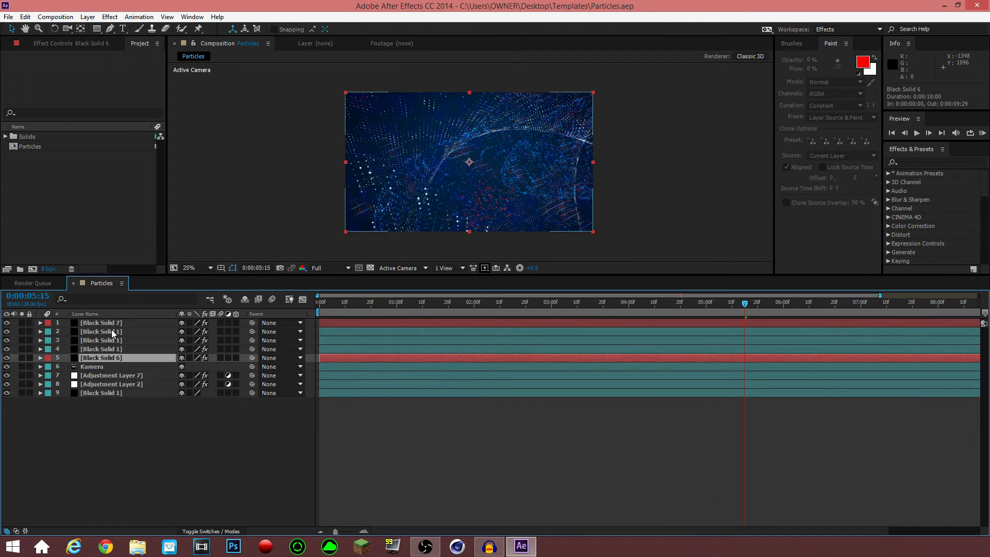
pyautogui.click(111, 332)
pyautogui.click(113, 348)
pyautogui.click(110, 340)
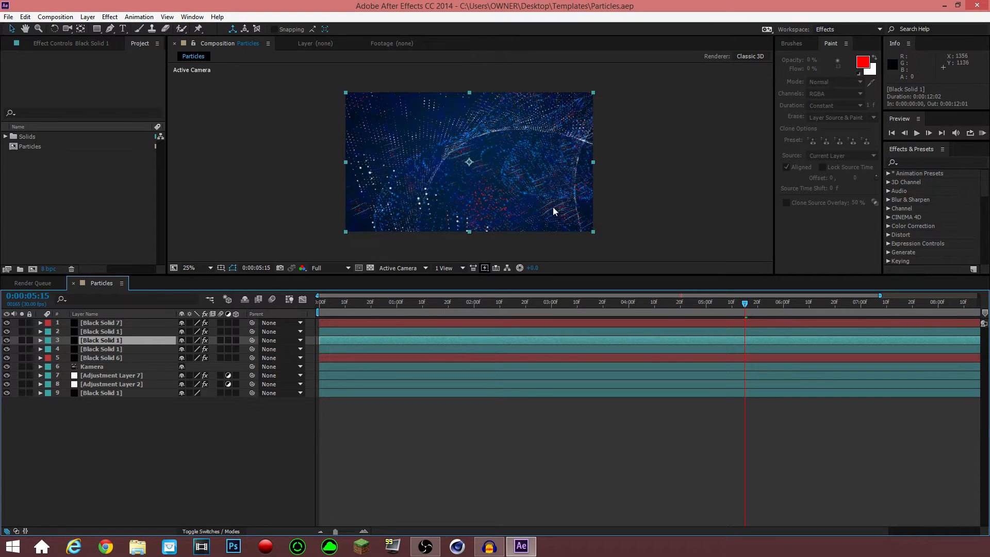
pyautogui.click(112, 434)
pyautogui.doubleClick(50, 192)
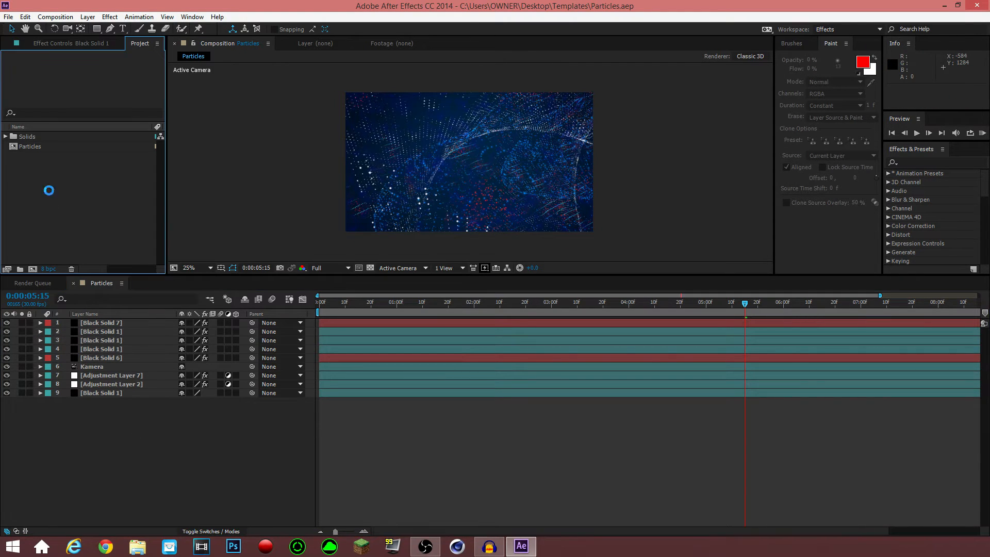
pyautogui.click(481, 29)
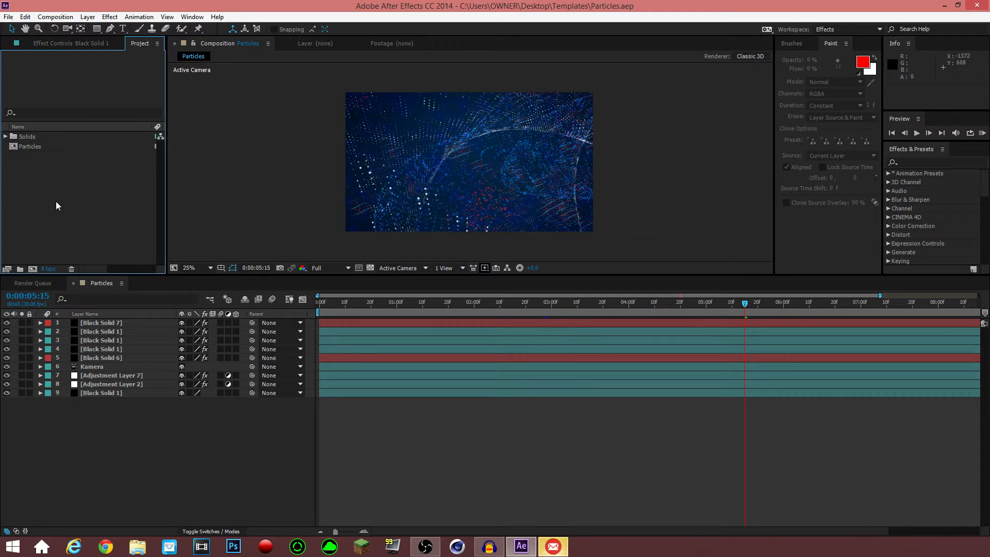
pyautogui.rightClick(553, 545)
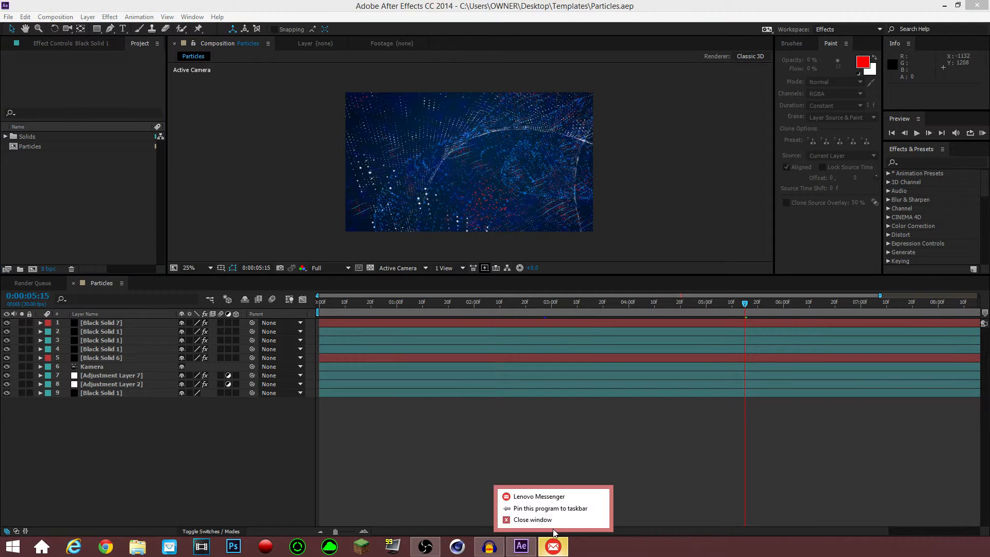
pyautogui.doubleClick(96, 200)
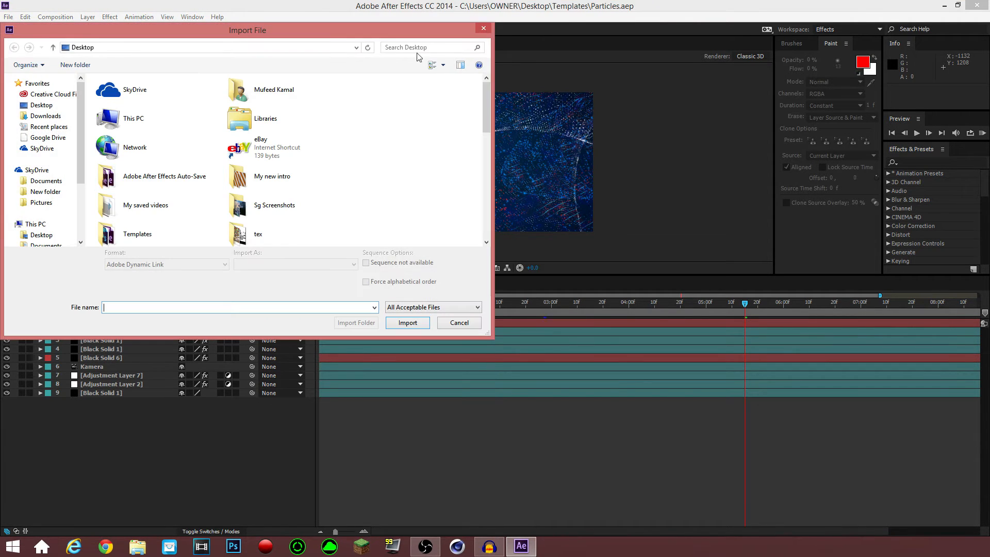
pyautogui.click(484, 29)
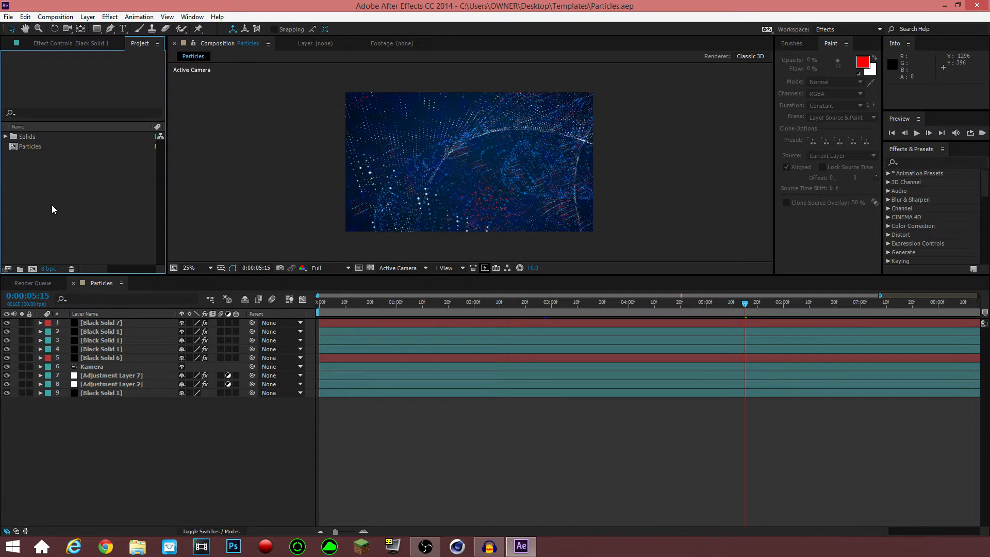
# Import the CINEMA 4D composition file FRAME...aec from the Text folder on the Desktop
pyautogui.doubleClick(82, 207)
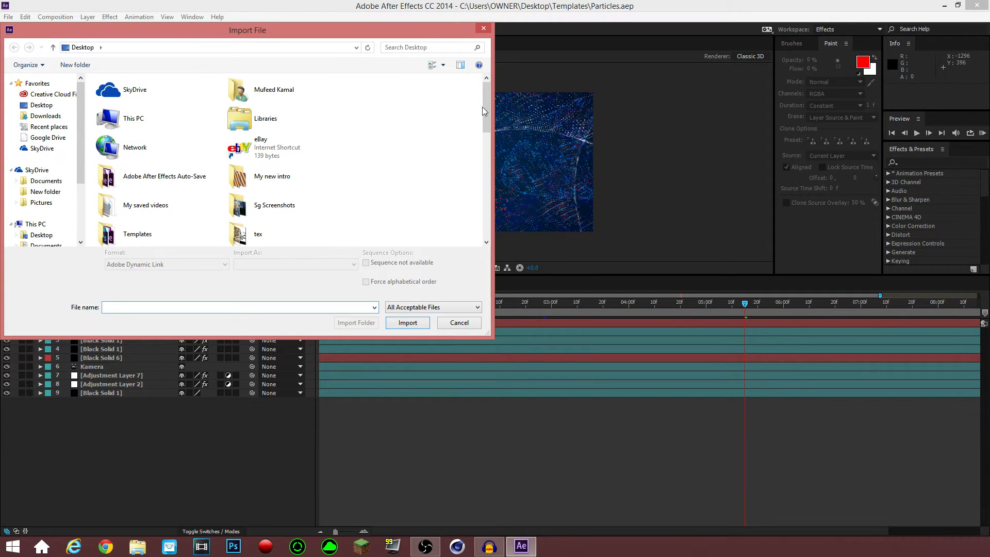
pyautogui.moveTo(485, 110); pyautogui.dragTo(482, 156)
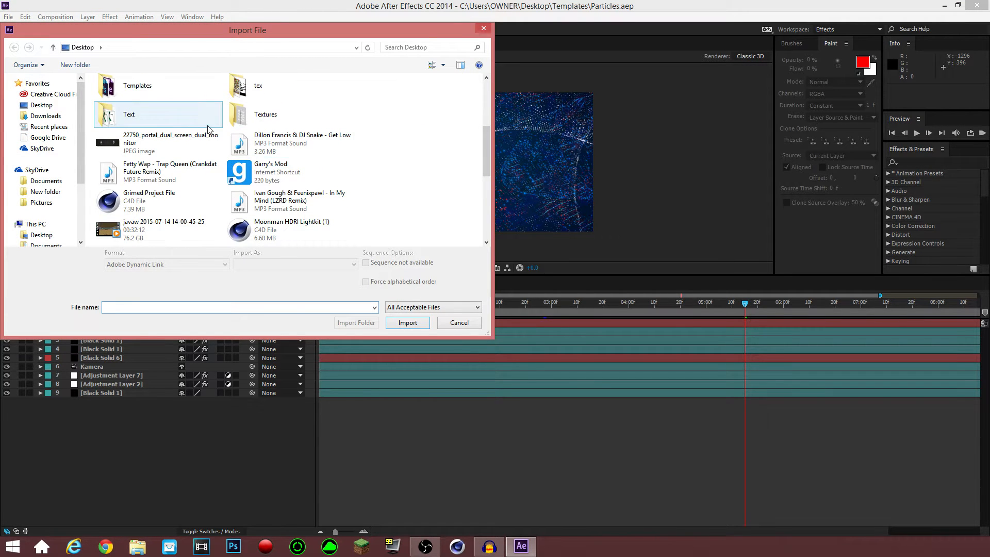
pyautogui.doubleClick(190, 126)
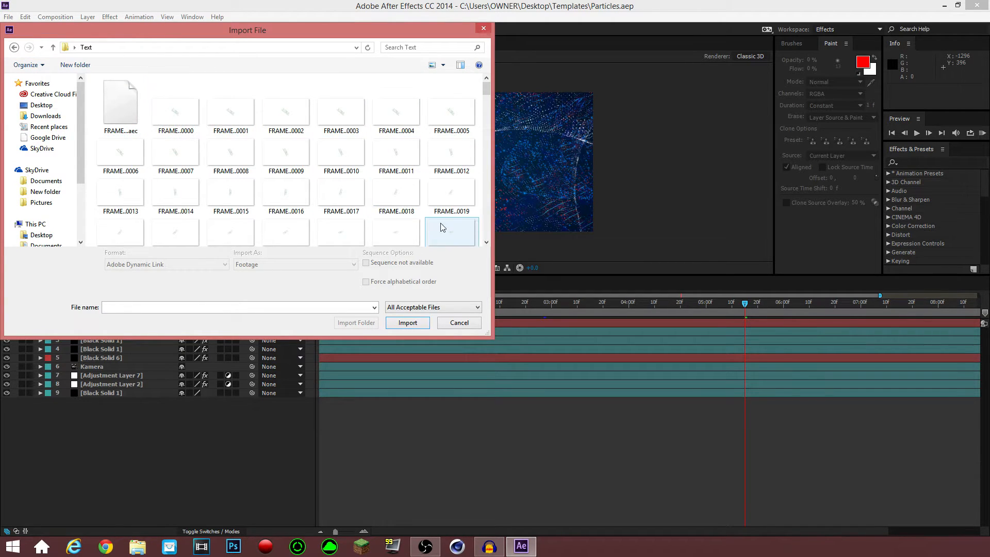
pyautogui.moveTo(485, 108); pyautogui.dragTo(483, 85)
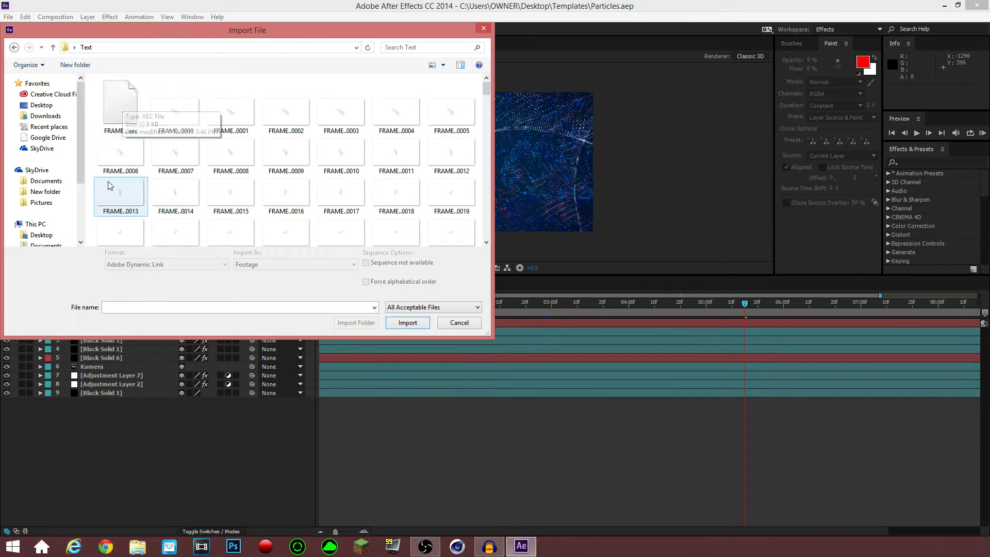
pyautogui.click(115, 98)
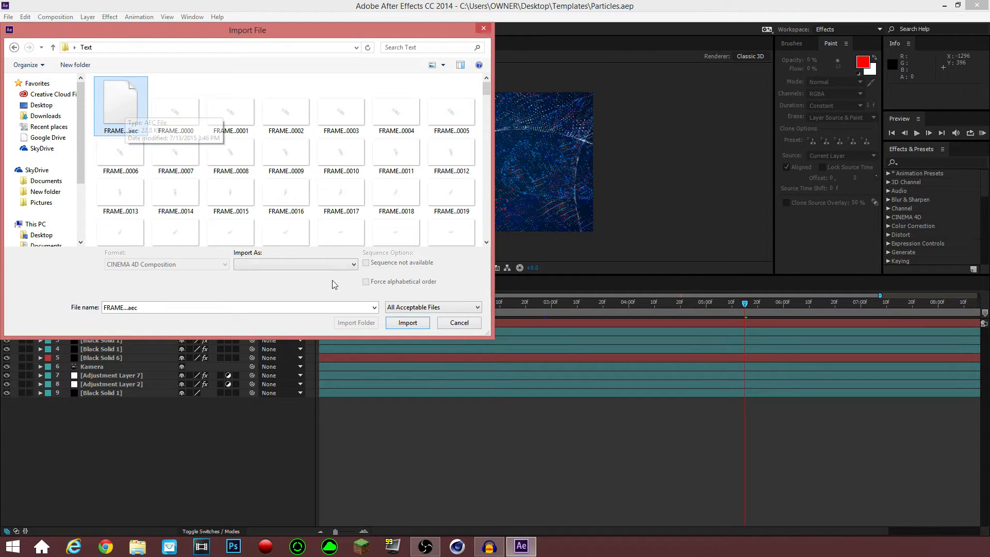
pyautogui.click(407, 323)
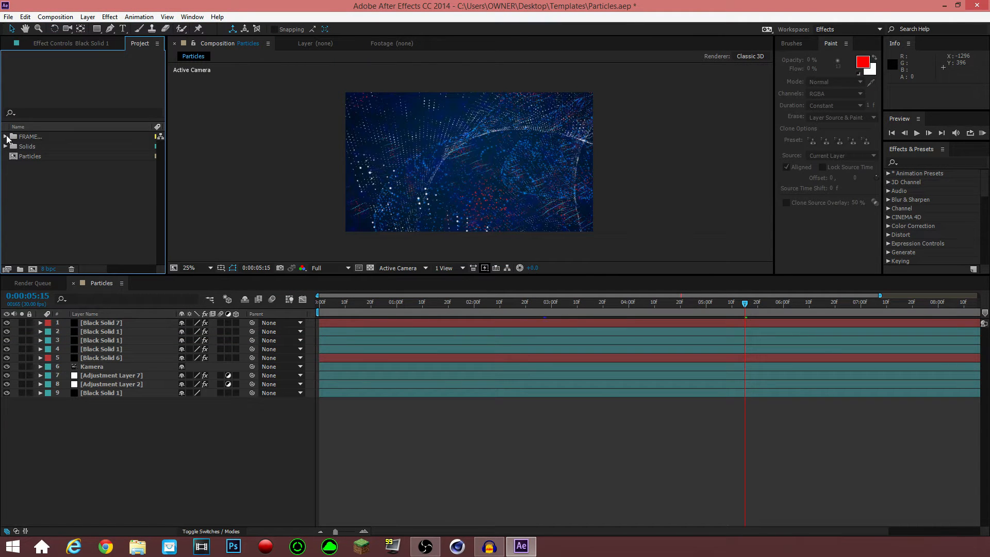
# Open the FRAME... composition from the imported FRAME... folder and scrub through its text animation
pyautogui.click(6, 137)
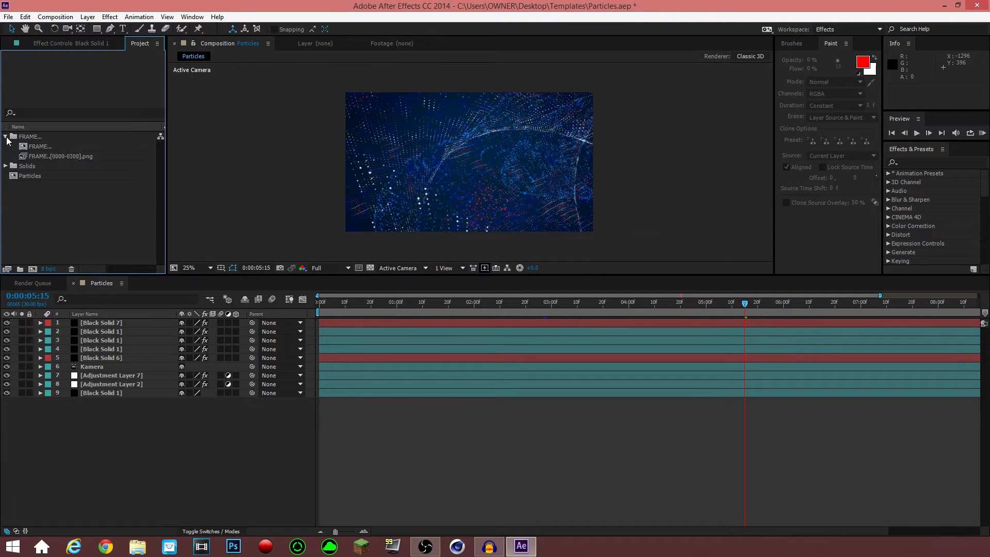
pyautogui.doubleClick(40, 147)
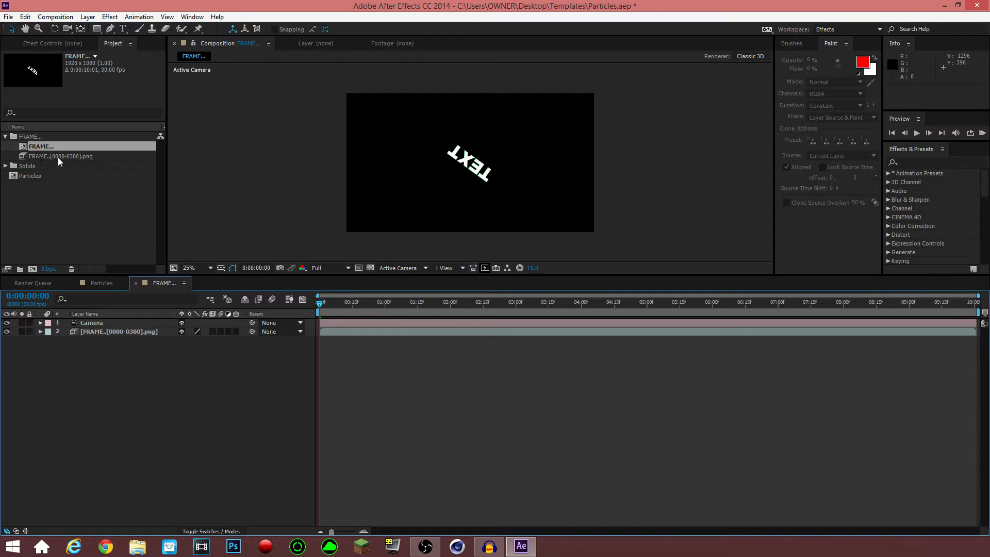
pyautogui.moveTo(321, 303); pyautogui.dragTo(498, 292)
# Set the resolution of the FRAME... composition to Quarter in its composition settings
pyautogui.rightClick(41, 147)
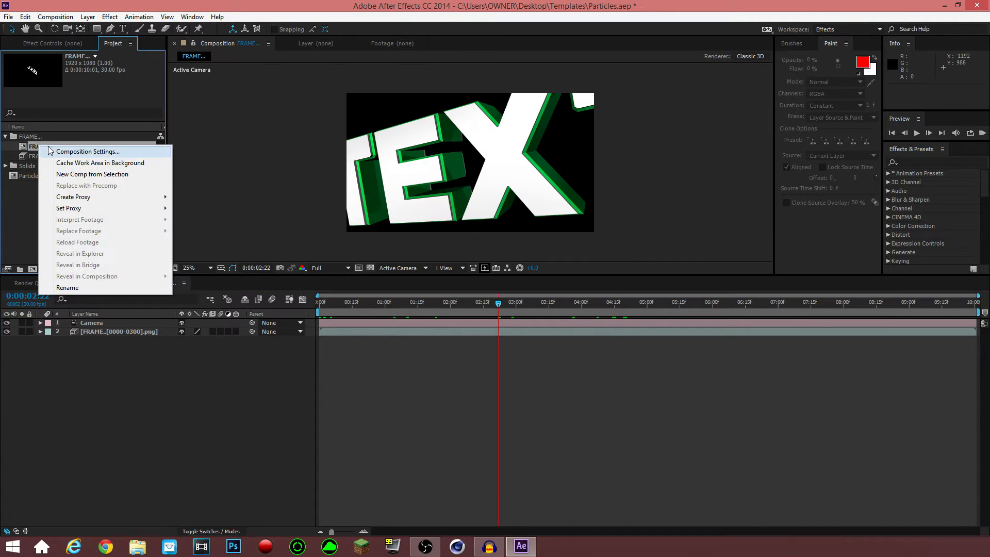
pyautogui.click(52, 151)
pyautogui.click(163, 246)
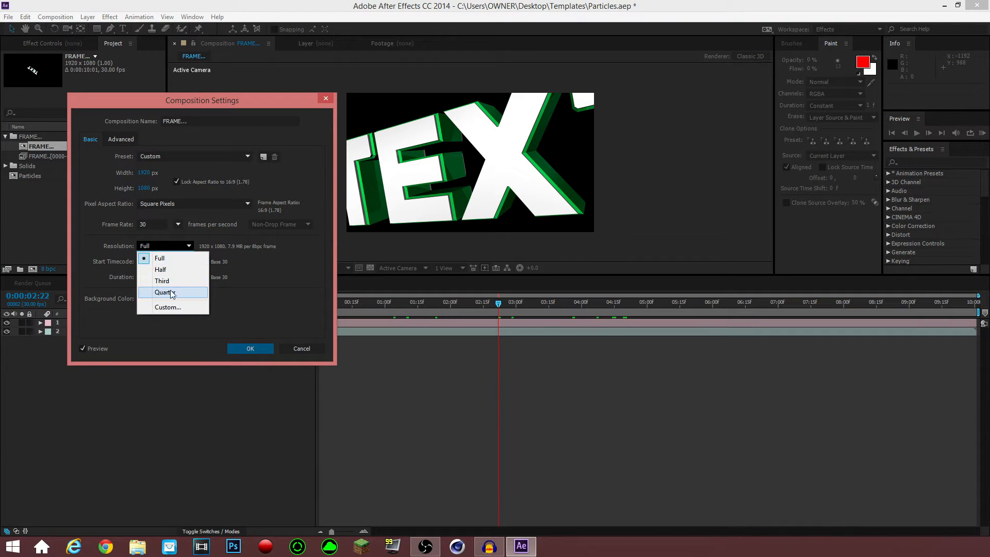
pyautogui.click(155, 292)
pyautogui.click(250, 348)
# Preview the text animation at several points of the timeline and return to the first frame
pyautogui.moveTo(498, 303); pyautogui.dragTo(536, 318)
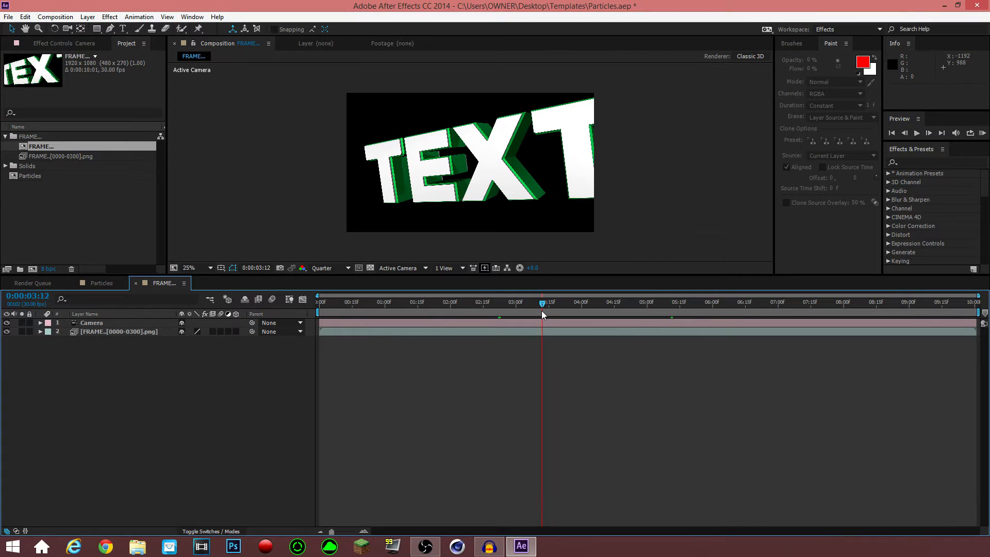
pyautogui.click(492, 303)
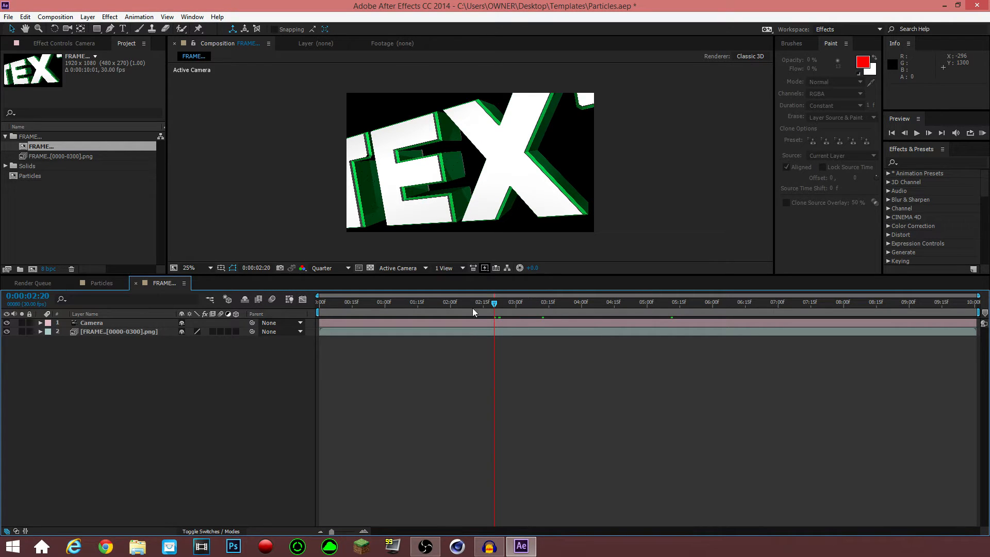
pyautogui.moveTo(475, 305); pyautogui.dragTo(287, 307)
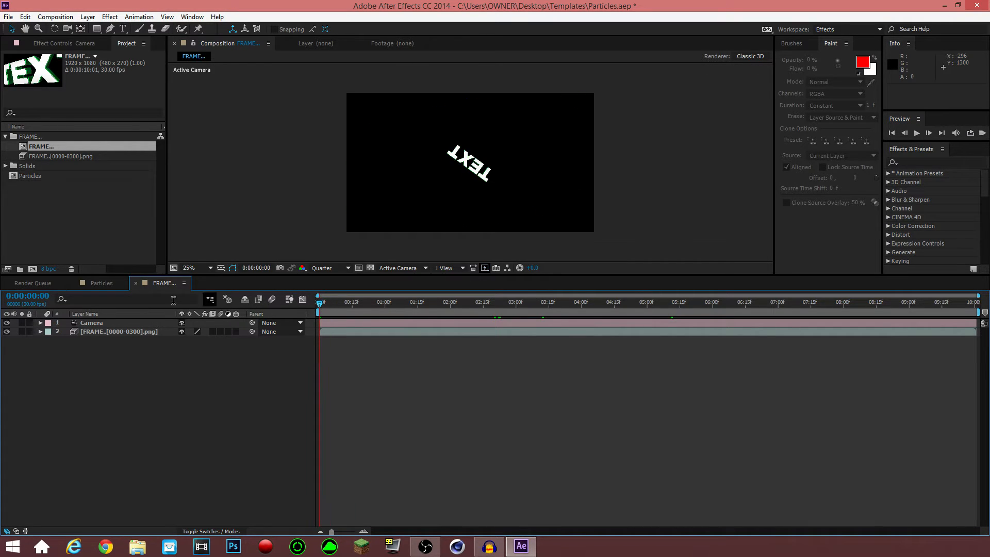
# Copy the Black Solid 7 particle layer from the Particles composition into FRAME... and place it below the PNG sequence layer
pyautogui.click(101, 283)
pyautogui.click(101, 323)
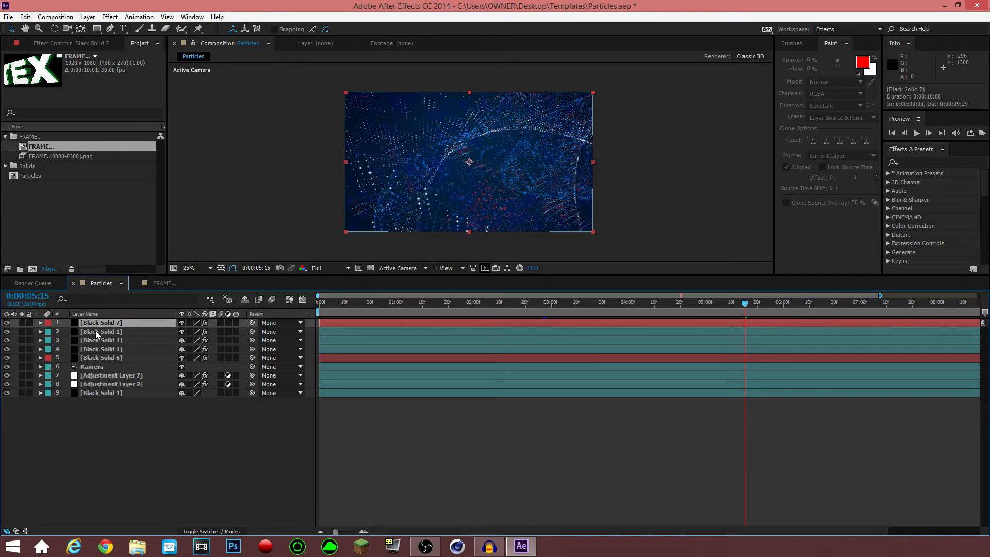
pyautogui.click(148, 282)
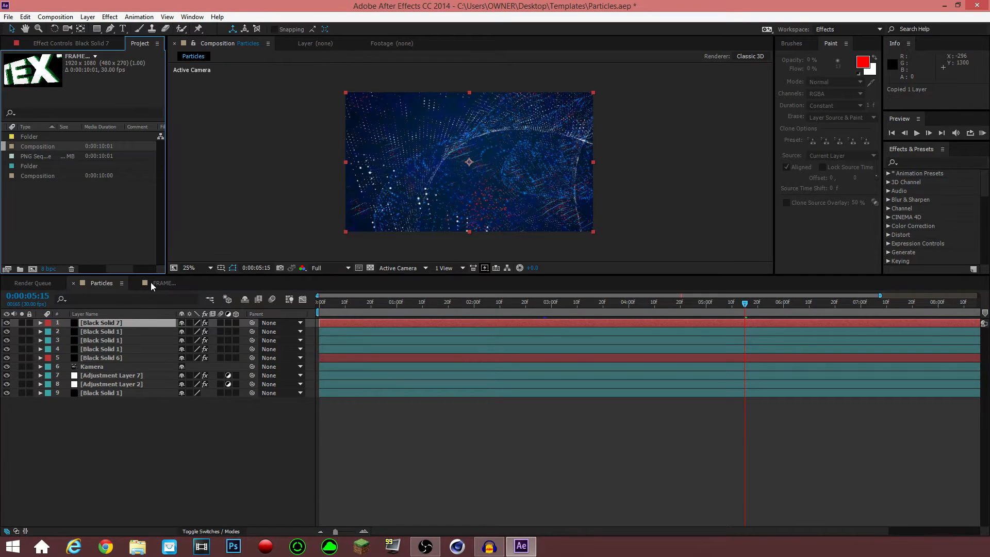
pyautogui.hotkey('ctrl', 'v')
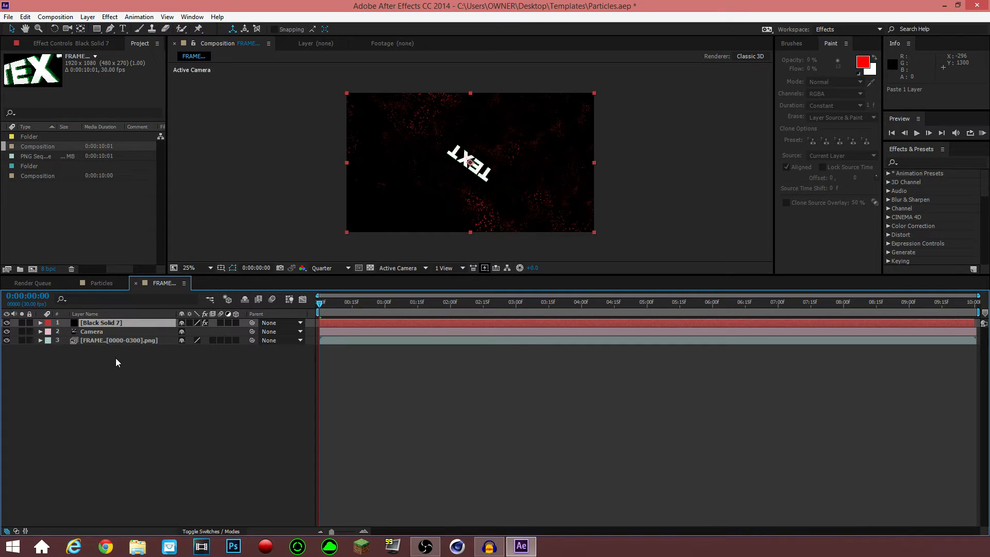
pyautogui.moveTo(108, 323); pyautogui.dragTo(108, 345)
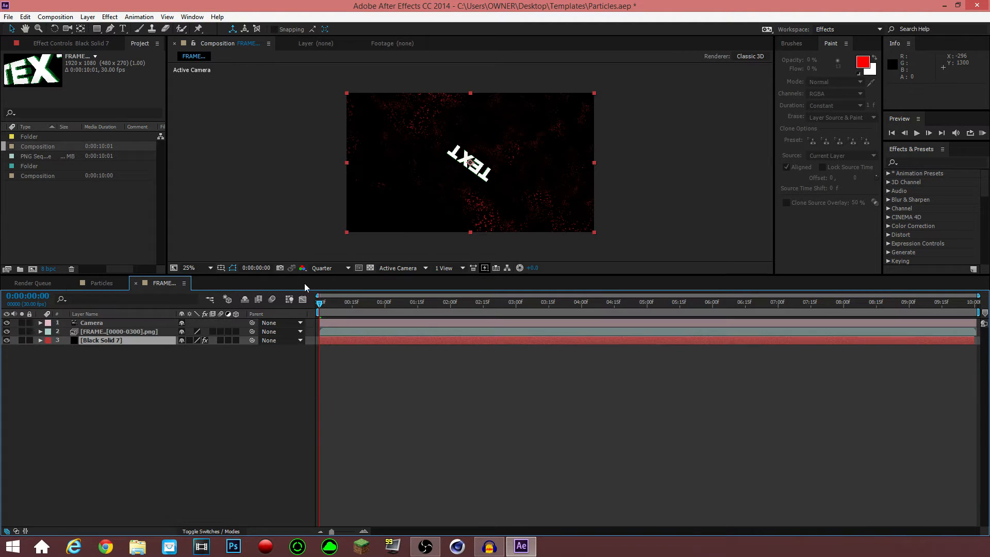
# Preview the FRAME... composition with the particle layer from the first frame and scrub through its first second
pyautogui.moveTo(338, 310)
pyautogui.mouseDown()
pyautogui.moveTo(369, 307)
pyautogui.moveTo(320, 307)
pyautogui.mouseUp()
pyautogui.click(982, 133)
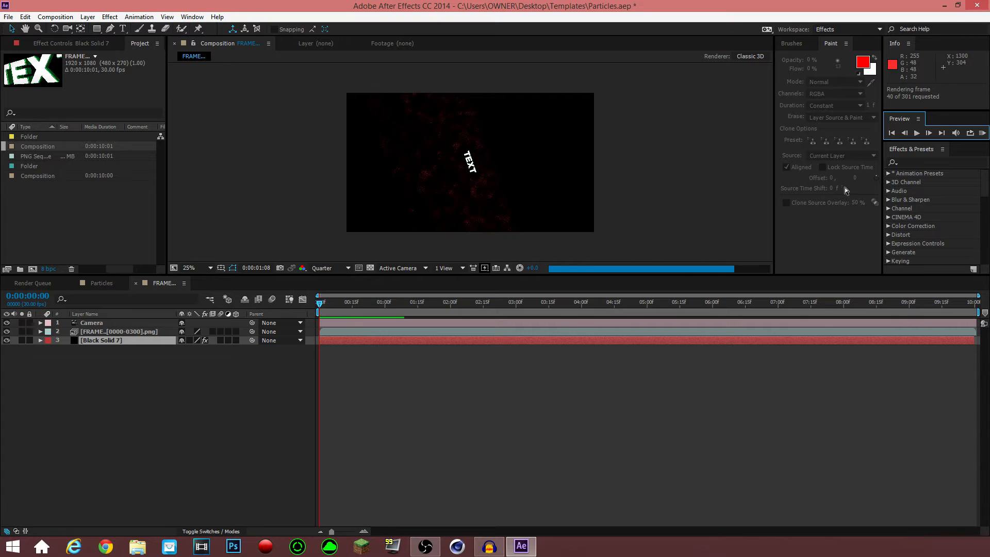
pyautogui.click(983, 135)
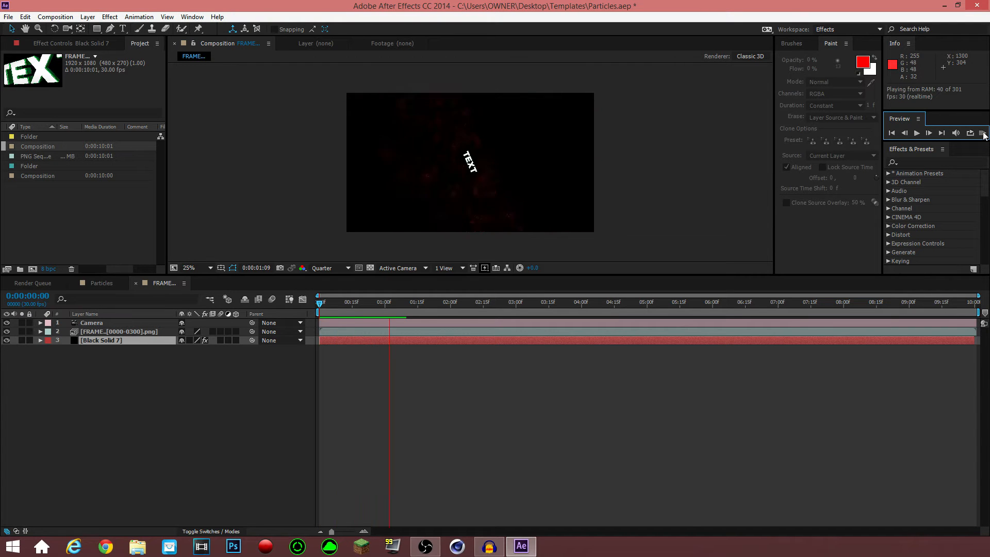
pyautogui.click(980, 134)
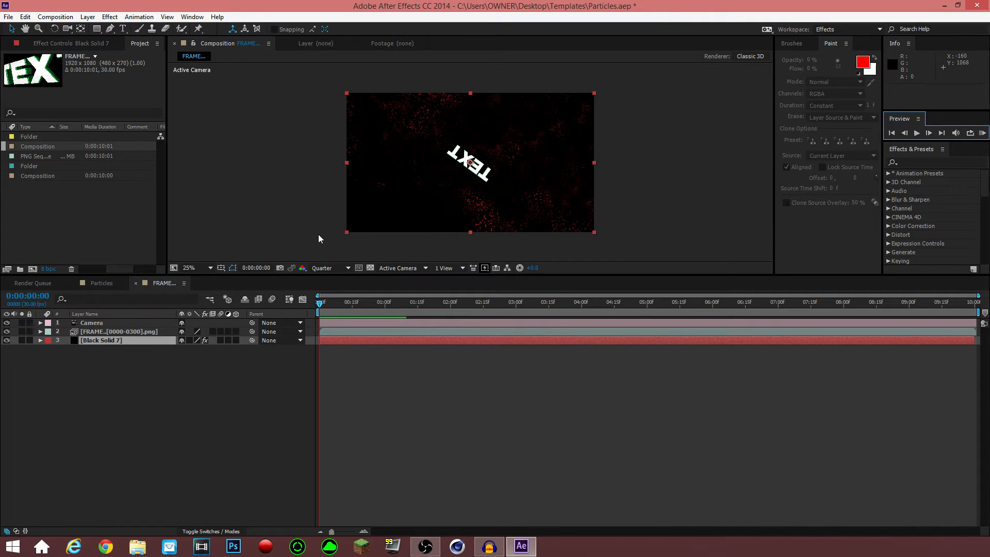
pyautogui.moveTo(343, 301); pyautogui.dragTo(369, 304)
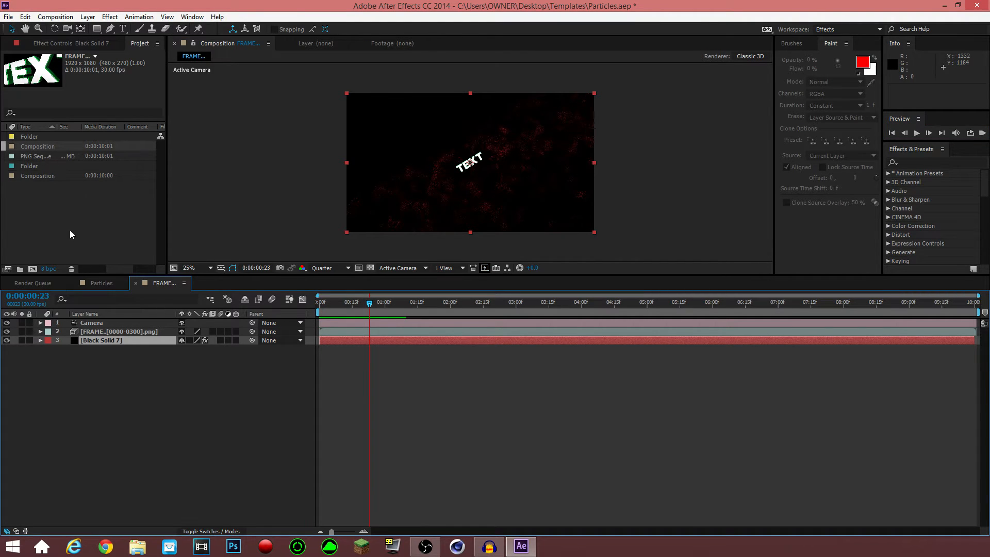
pyautogui.click(97, 315)
pyautogui.click(30, 127)
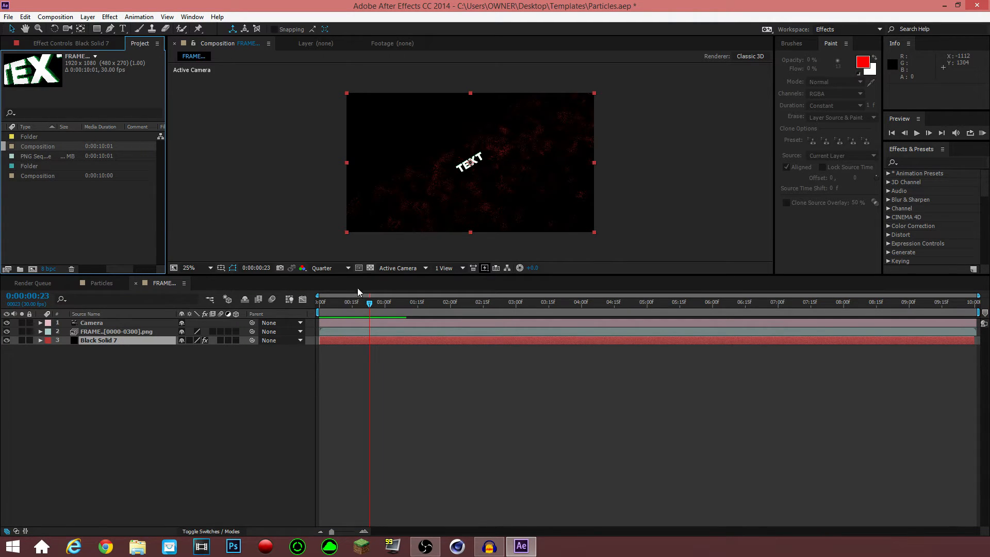
pyautogui.moveTo(350, 304); pyautogui.dragTo(383, 304)
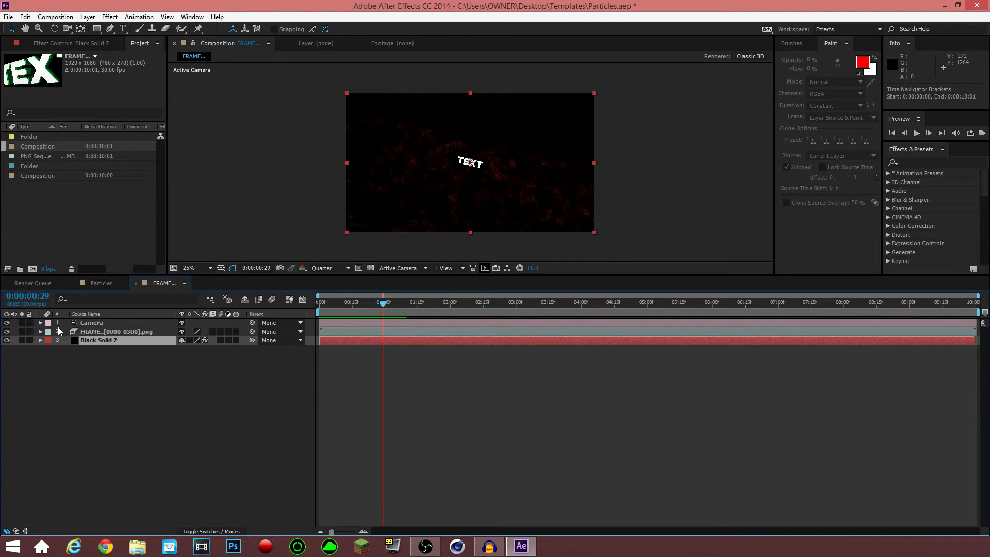
# Hide the Camera layer to preview the particles without its movement, and turn the camera back on
pyautogui.click(6, 323)
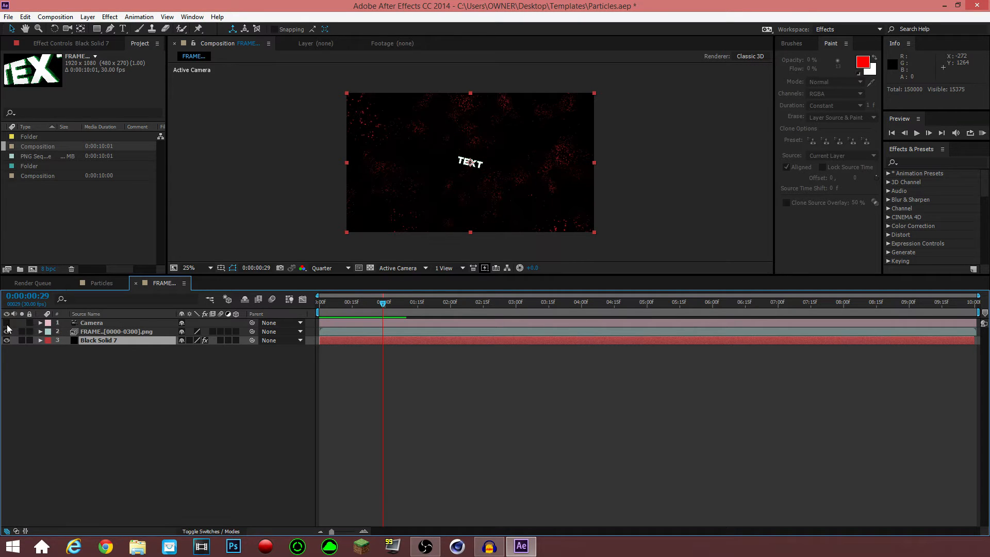
pyautogui.click(983, 134)
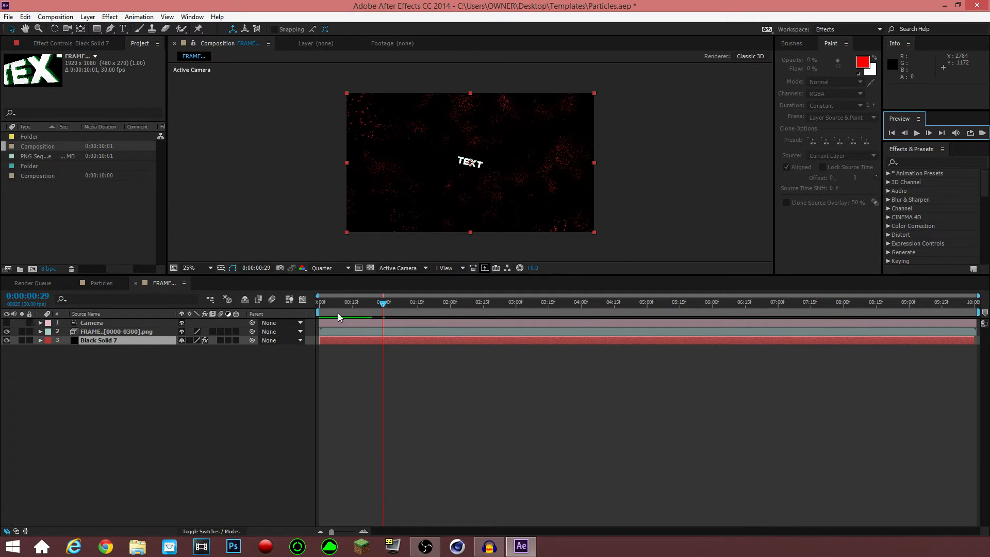
pyautogui.moveTo(384, 293)
pyautogui.mouseDown()
pyautogui.moveTo(339, 296)
pyautogui.moveTo(367, 292)
pyautogui.mouseUp()
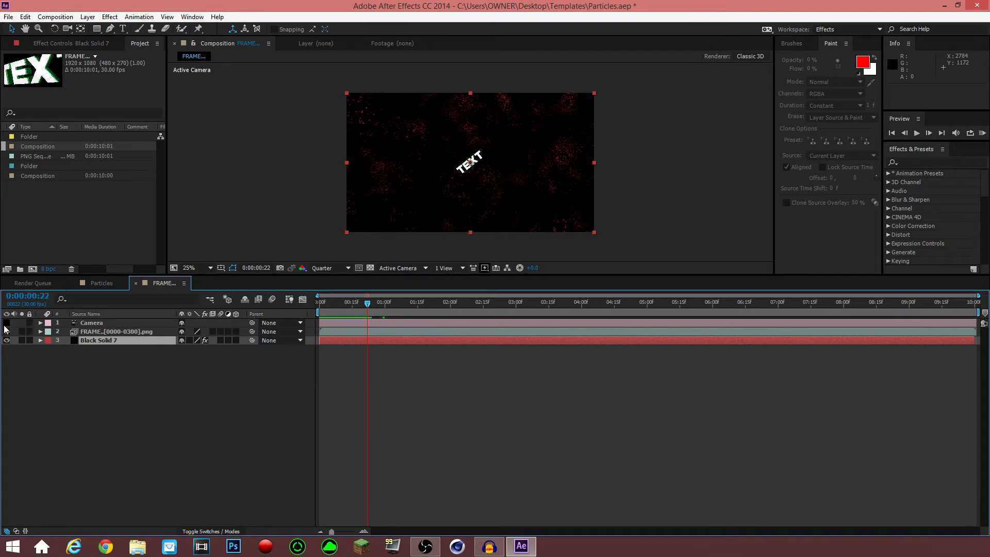
pyautogui.moveTo(6, 323); pyautogui.dragTo(6, 331)
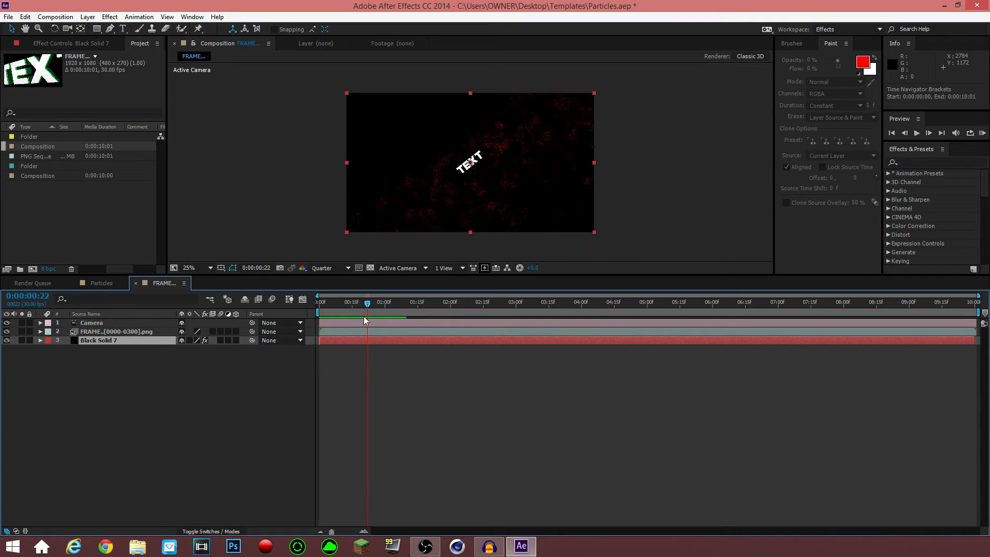
pyautogui.moveTo(367, 303)
pyautogui.mouseDown()
pyautogui.moveTo(387, 302)
pyautogui.moveTo(354, 303)
pyautogui.moveTo(371, 304)
pyautogui.mouseUp()
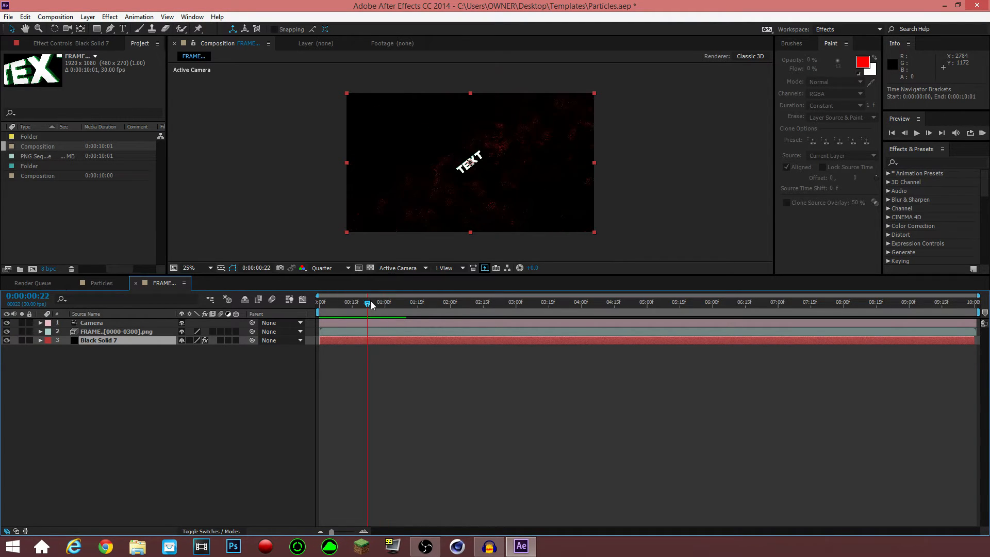
# Add a new adjustment layer above all layers of the FRAME... composition
pyautogui.rightClick(107, 394)
pyautogui.click(99, 395)
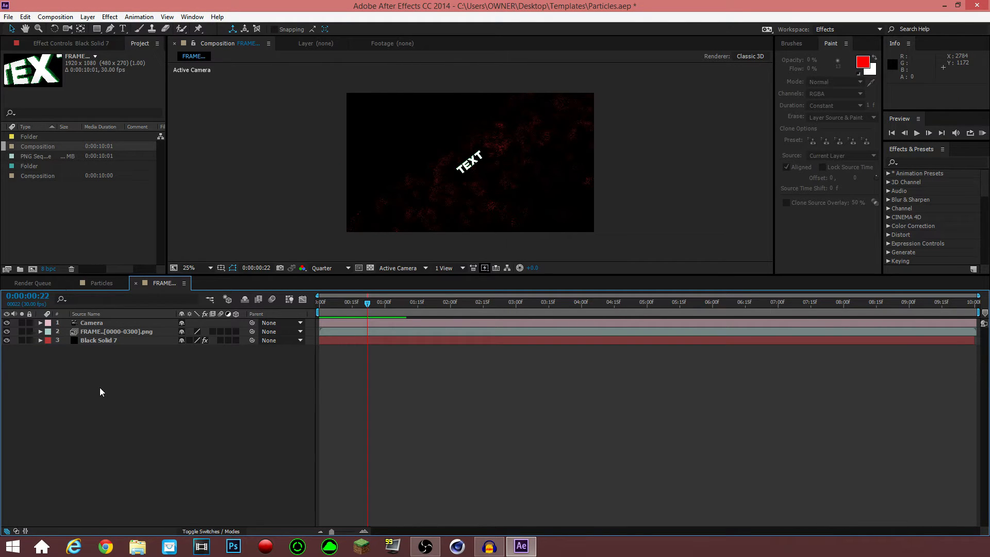
pyautogui.rightClick(100, 388)
pyautogui.moveTo(135, 393)
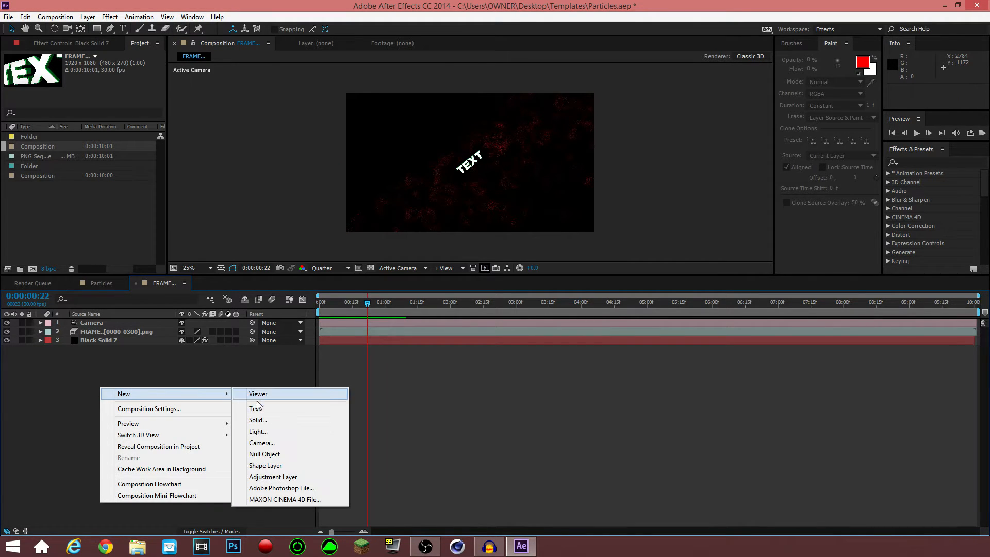
pyautogui.click(263, 476)
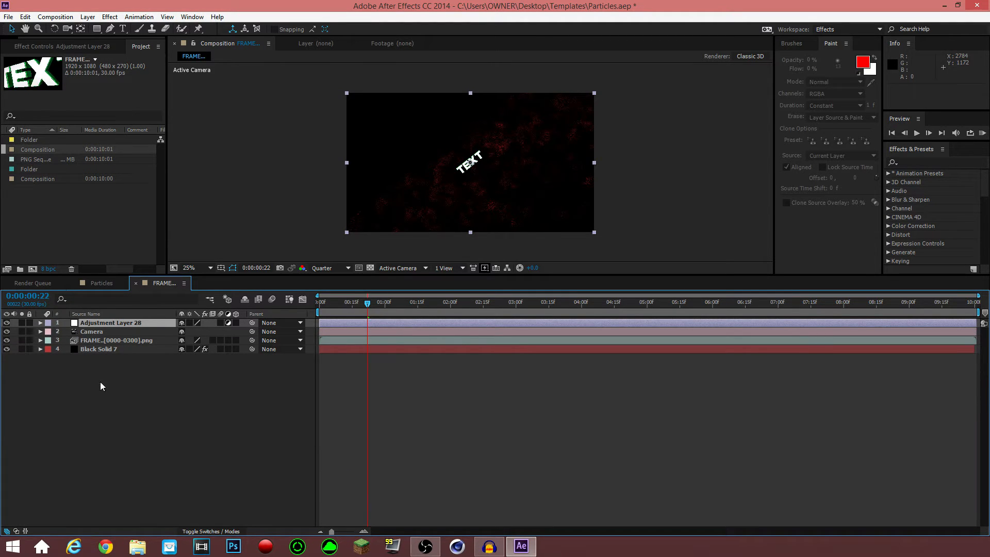
# Search the effects for "magic bullet" and apply Magic Bullet Looks to the composition through the new adjustment layer
pyautogui.click(917, 158)
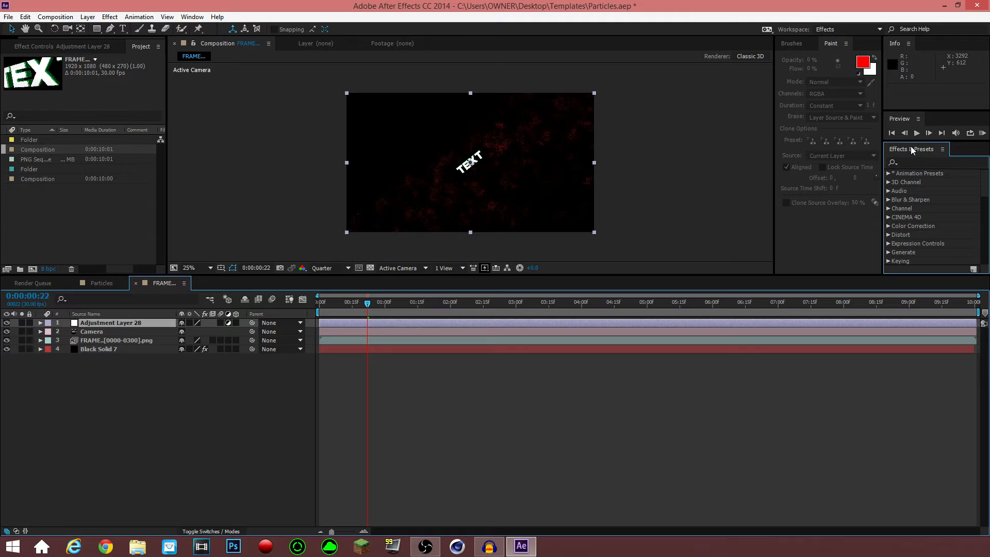
pyautogui.click(108, 17)
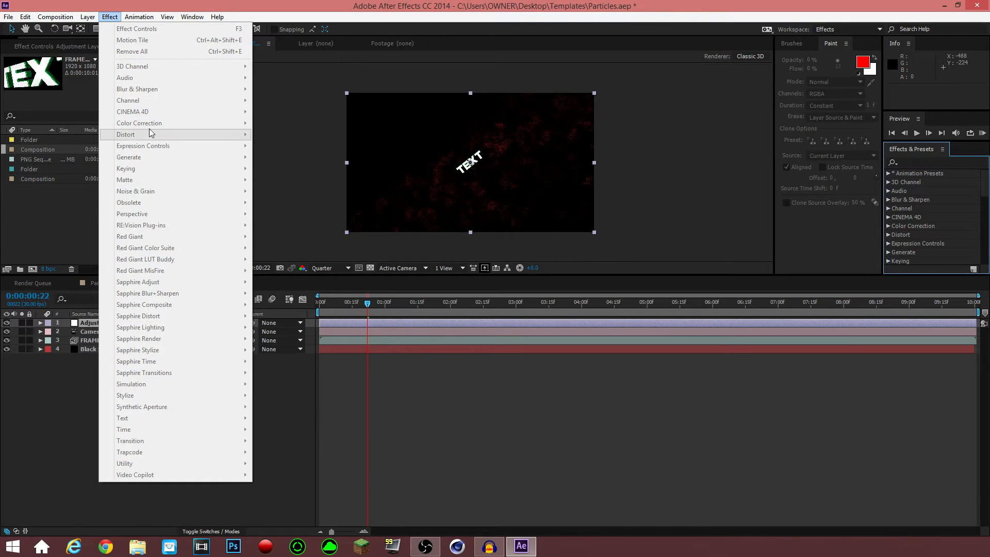
pyautogui.moveTo(189, 8)
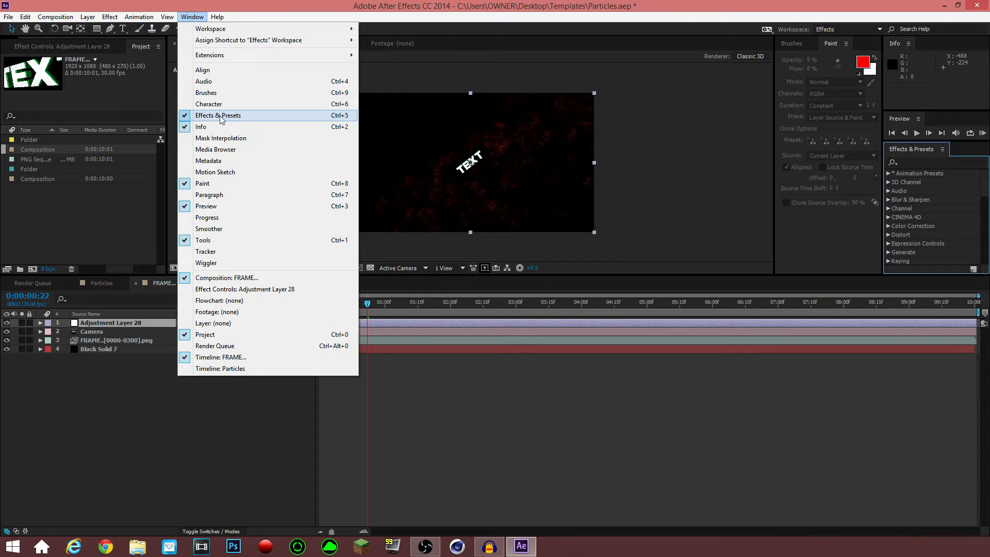
pyautogui.click(349, 118)
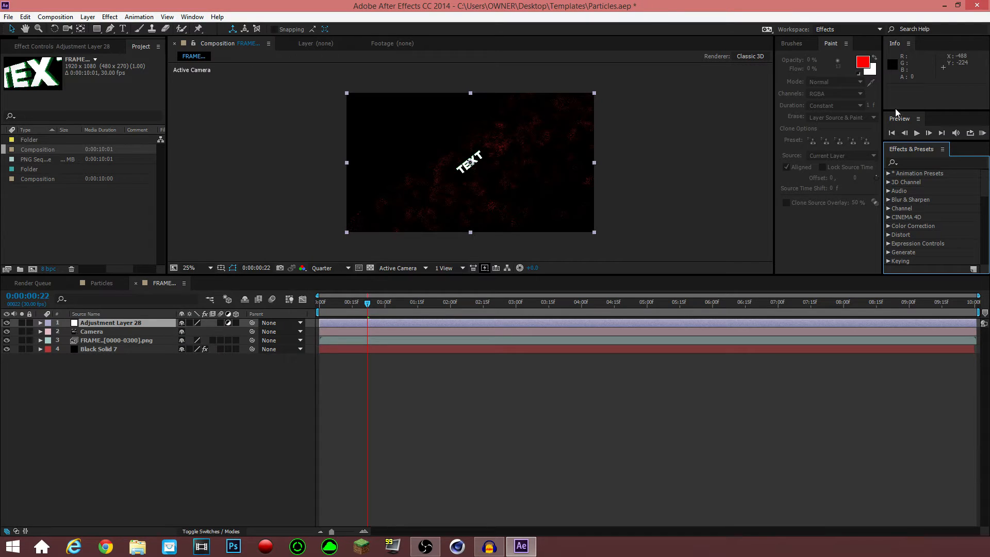
pyautogui.click(915, 163)
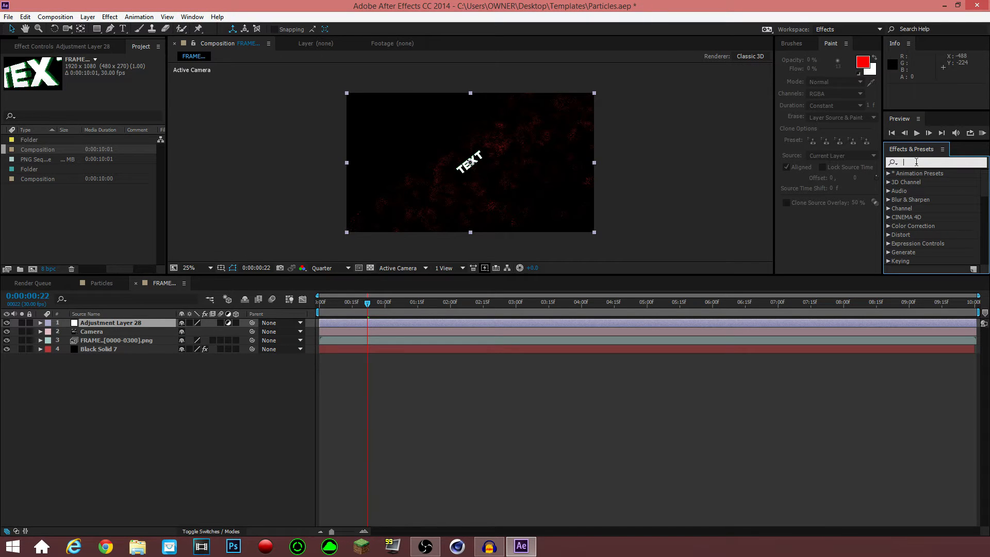
pyautogui.write('magic b')
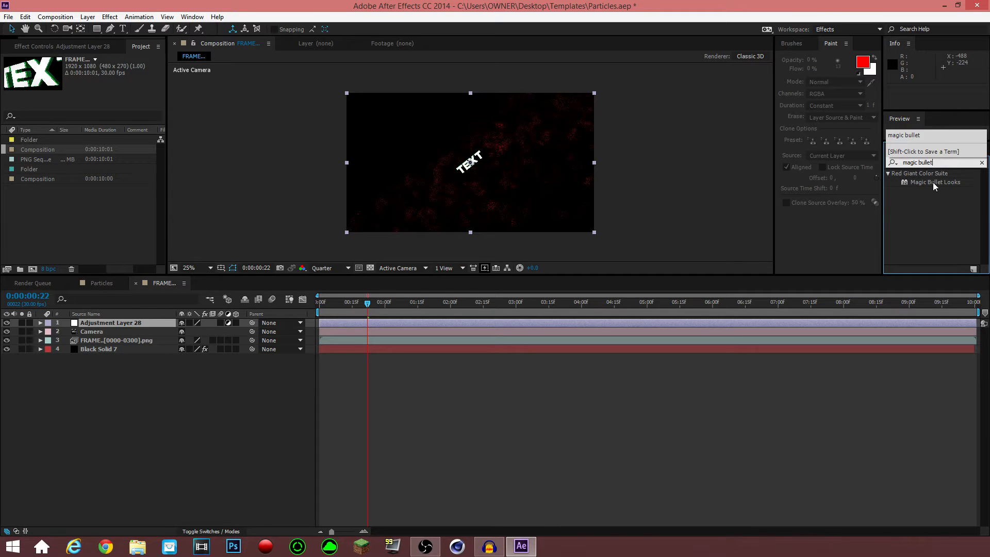
pyautogui.write('ullet')
pyautogui.moveTo(934, 183); pyautogui.dragTo(412, 175)
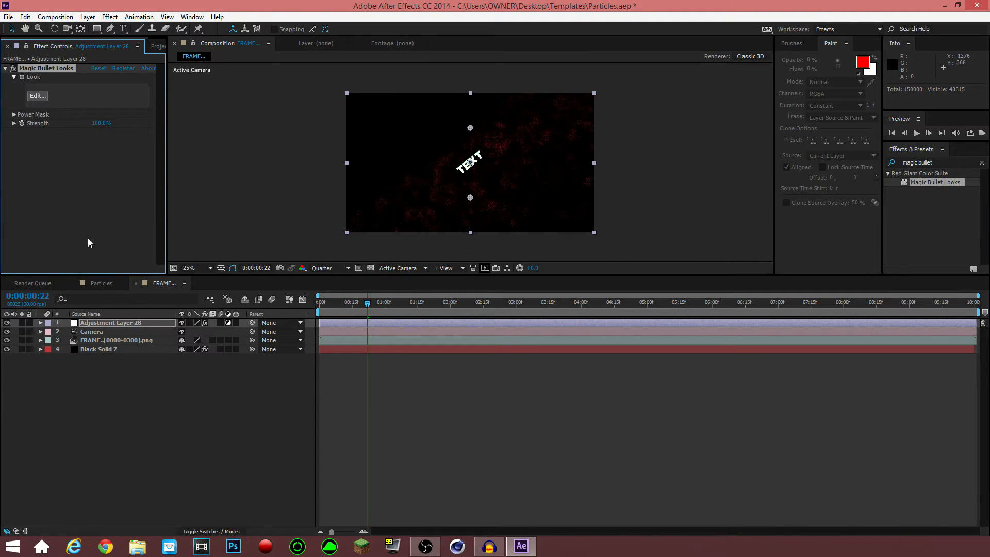
# Open the look editor of the Magic Bullet Looks effect to view it and cancel without choosing a look
pyautogui.click(40, 96)
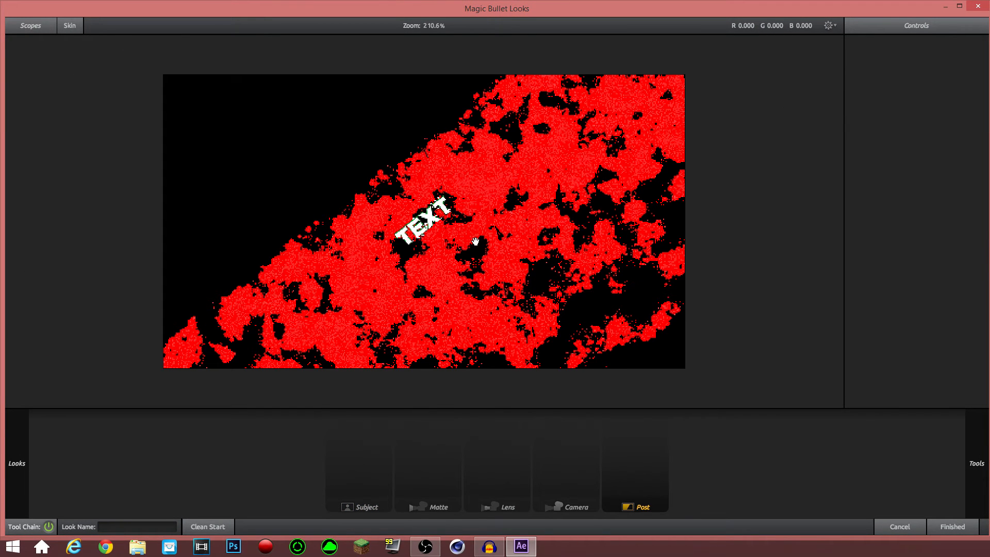
pyautogui.click(899, 526)
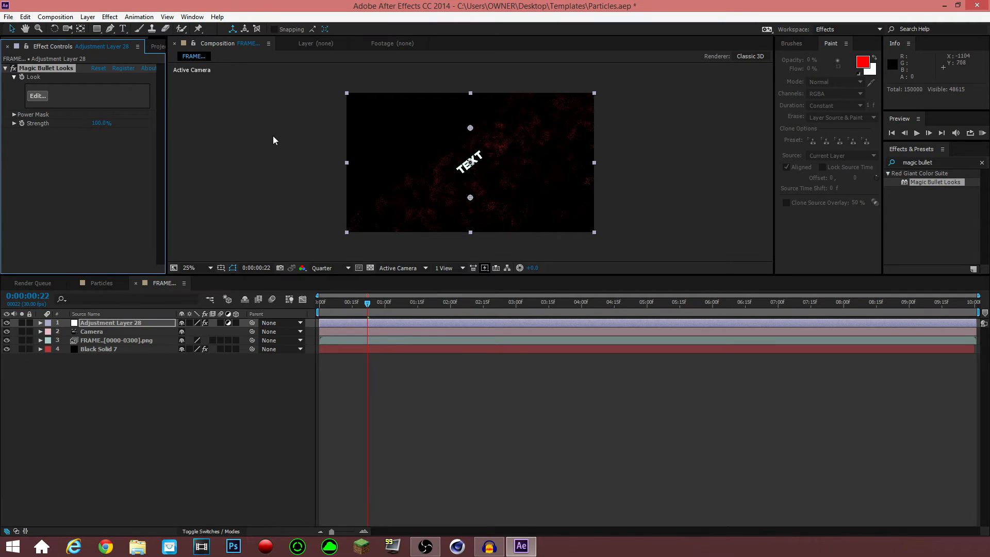
pyautogui.click(134, 381)
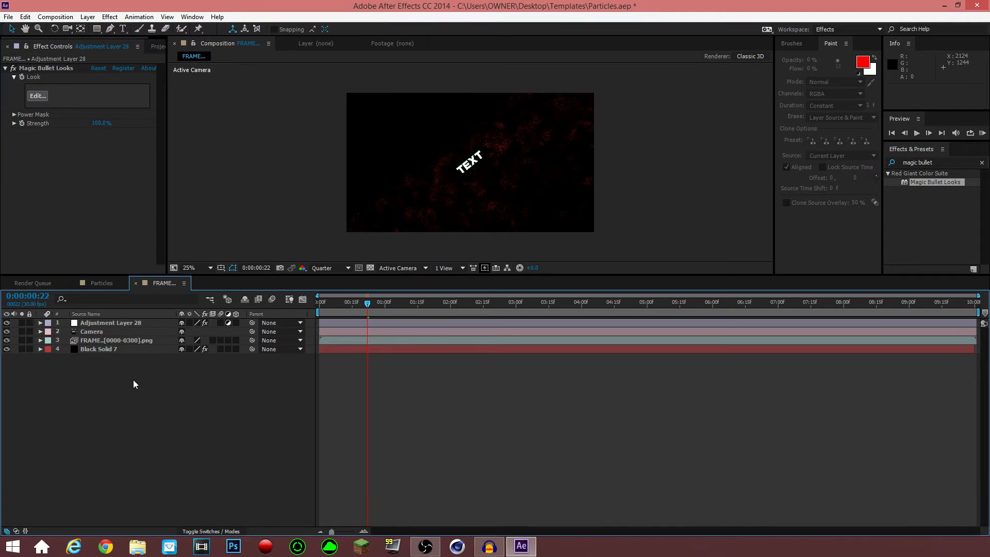
pyautogui.click(42, 68)
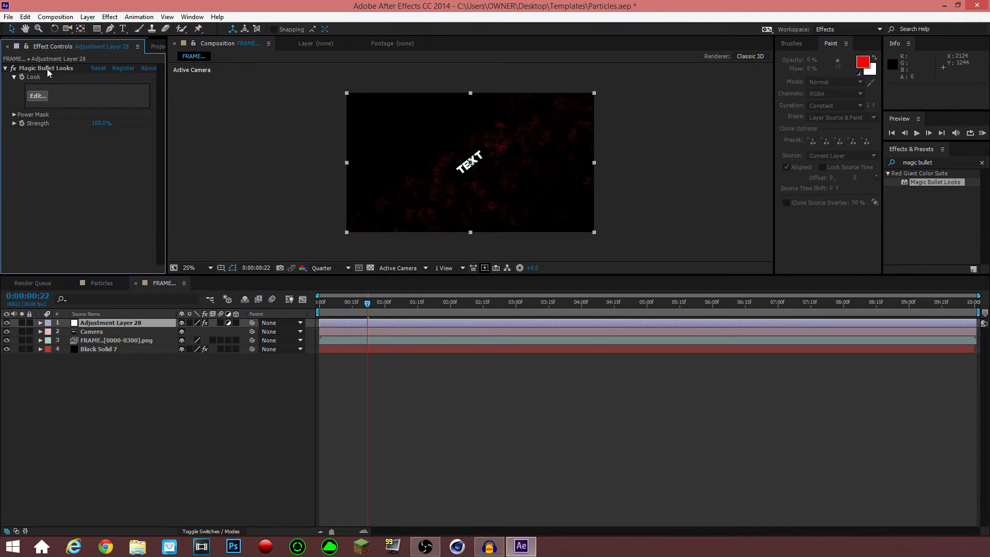
# Create a black 1920 × 1080 px solid, move it beneath all other layers and check the frame at 0:00:02:17
pyautogui.rightClick(86, 414)
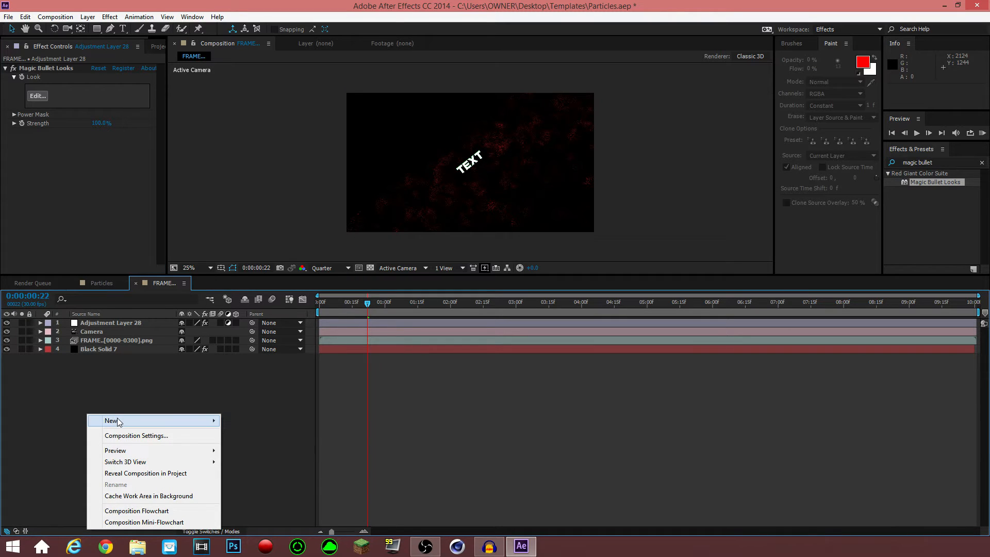
pyautogui.moveTo(129, 423)
pyautogui.click(57, 411)
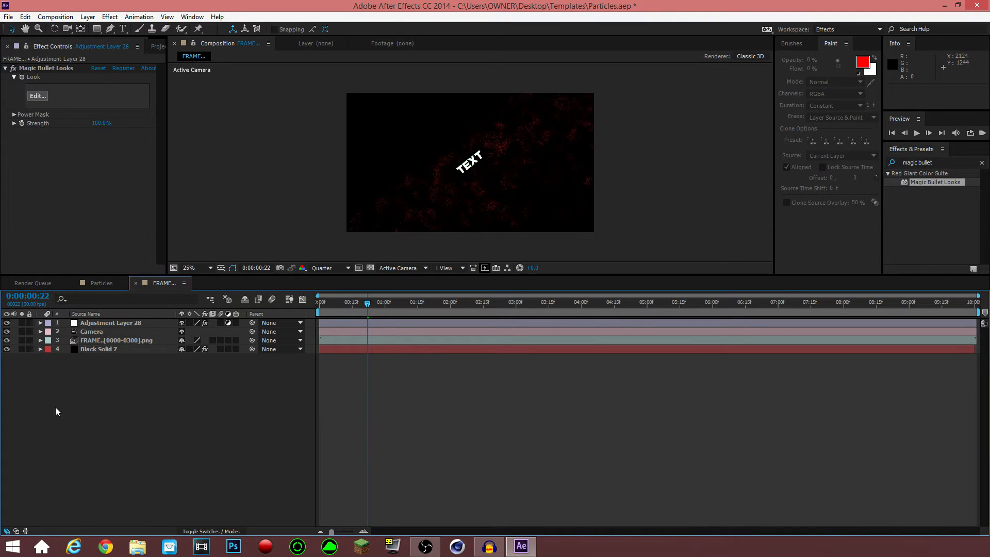
pyautogui.rightClick(91, 394)
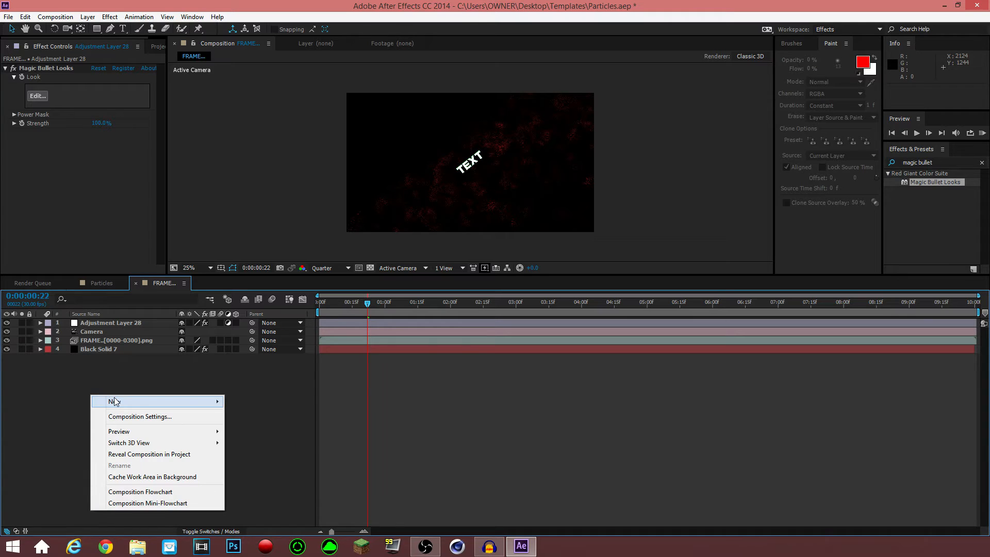
pyautogui.moveTo(116, 401)
pyautogui.click(246, 427)
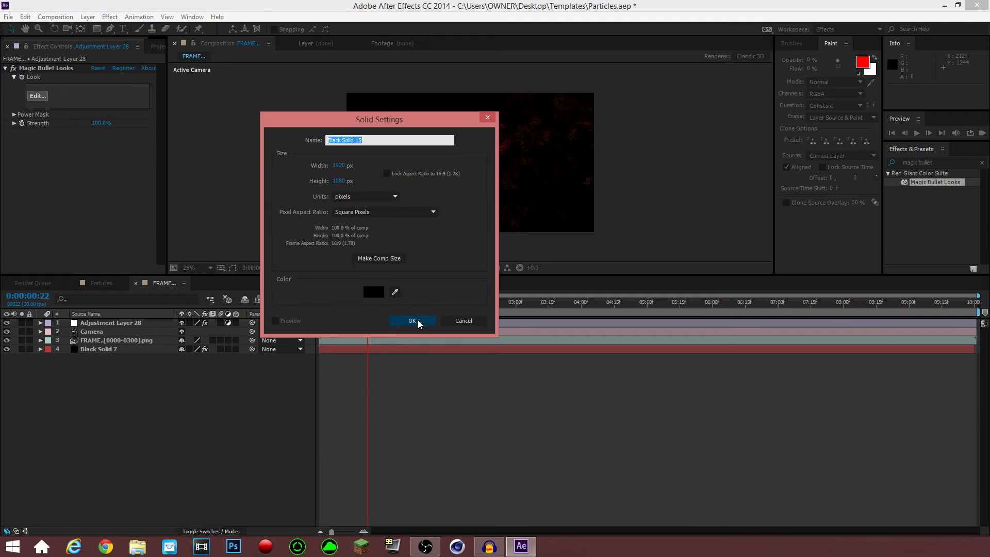
pyautogui.click(411, 321)
pyautogui.moveTo(86, 329); pyautogui.dragTo(119, 381)
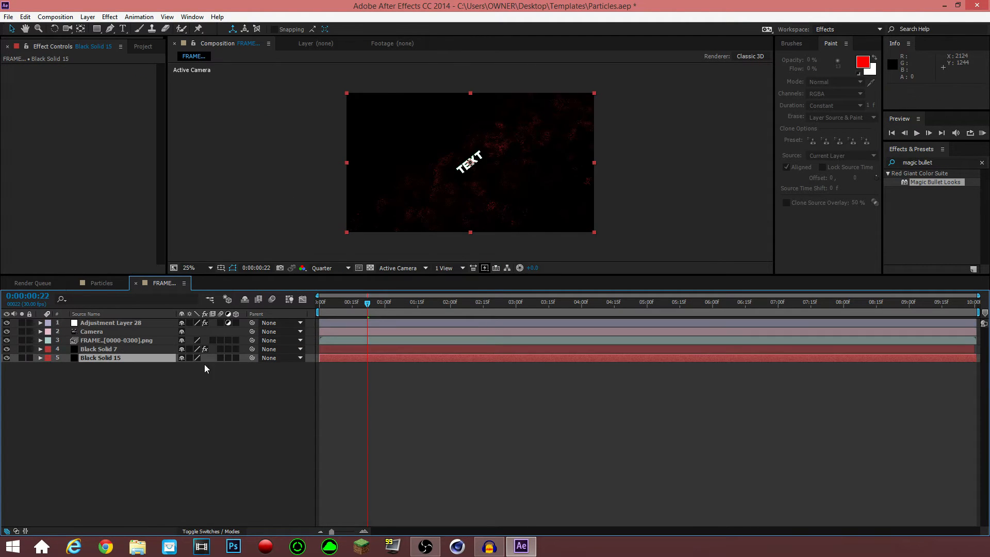
pyautogui.click(486, 296)
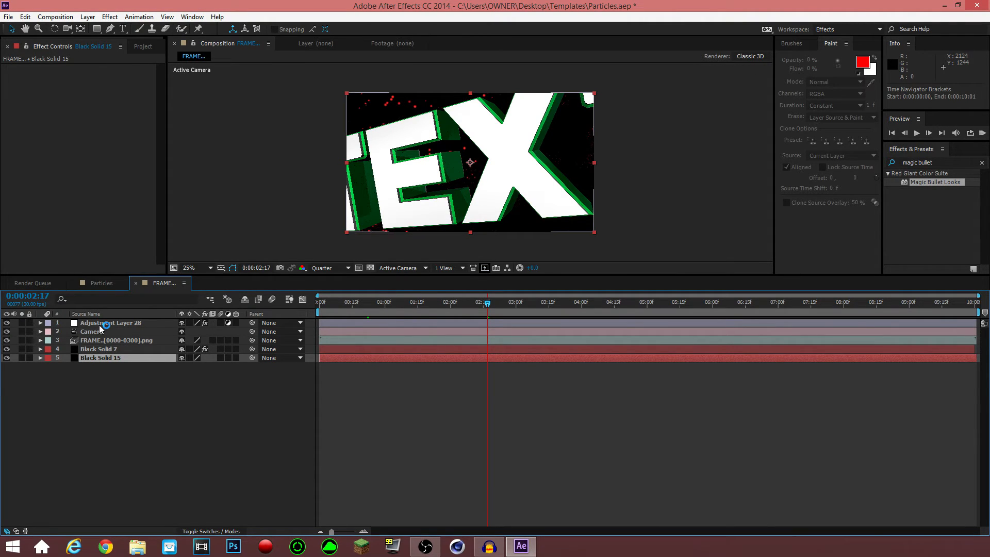
# Examine the composition's frames at 0:00:02:00 and 0:00:01:10
pyautogui.click(451, 301)
pyautogui.click(450, 302)
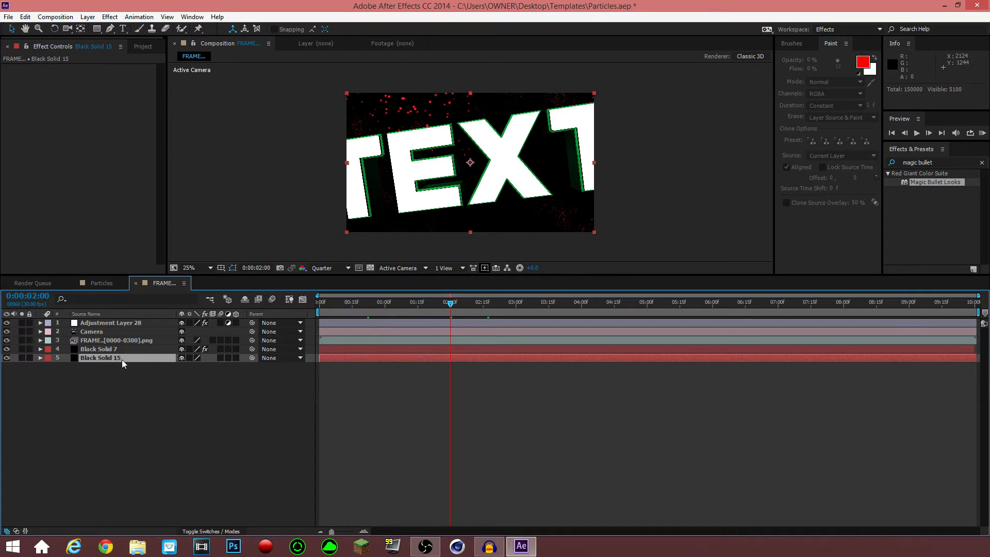
pyautogui.click(109, 376)
pyautogui.click(104, 358)
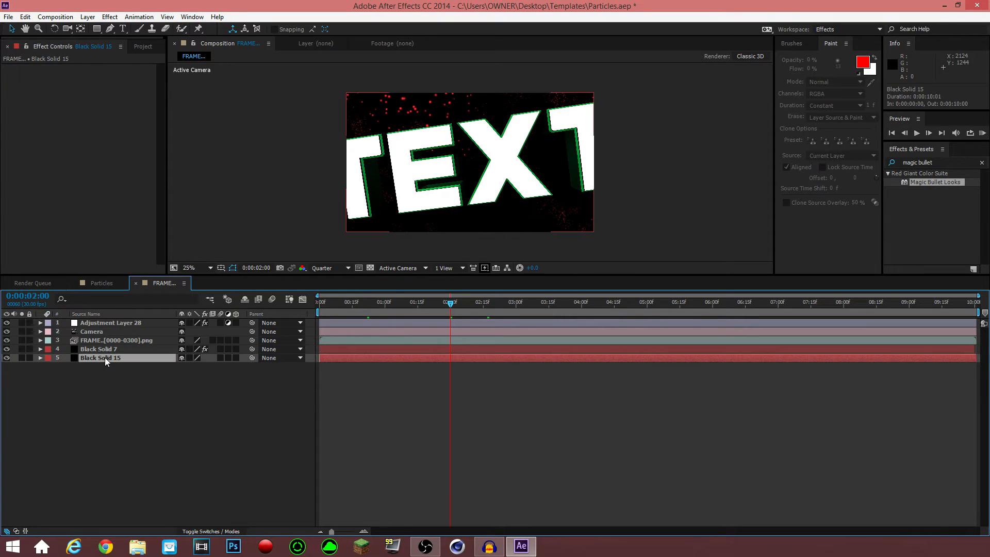
pyautogui.click(407, 304)
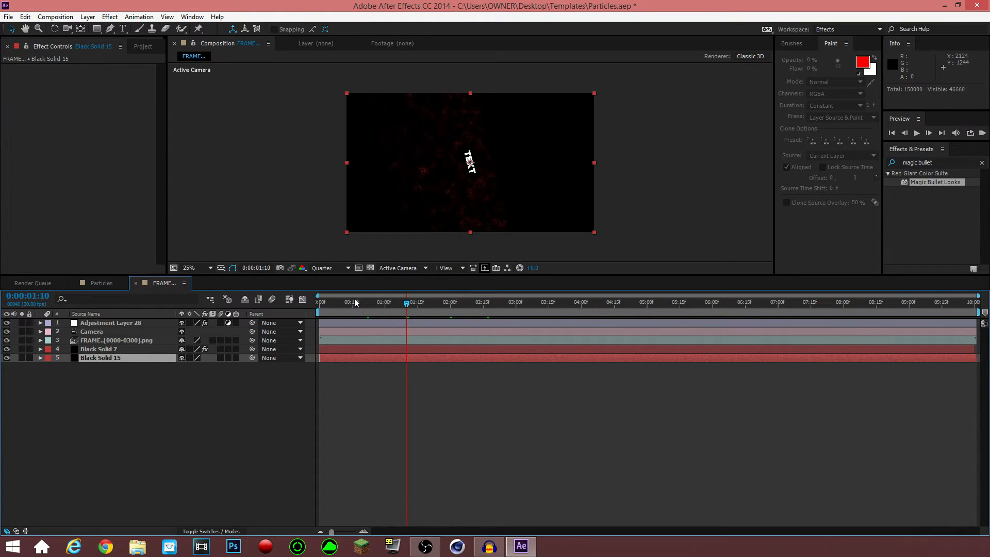
# Edit the adjustment layer's Magic Bullet Looks effect, compare several presets and choose the custom look CC 2
pyautogui.click(96, 323)
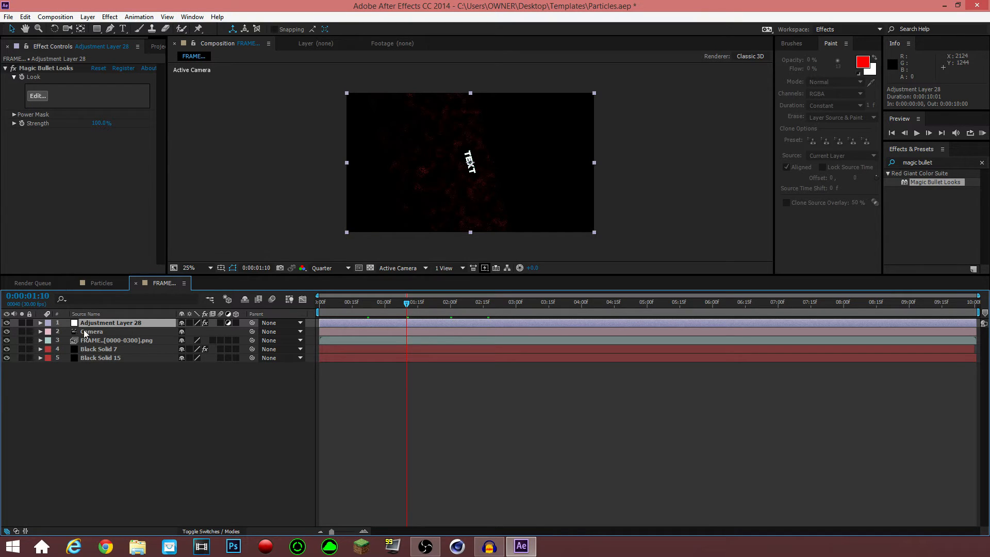
pyautogui.click(32, 96)
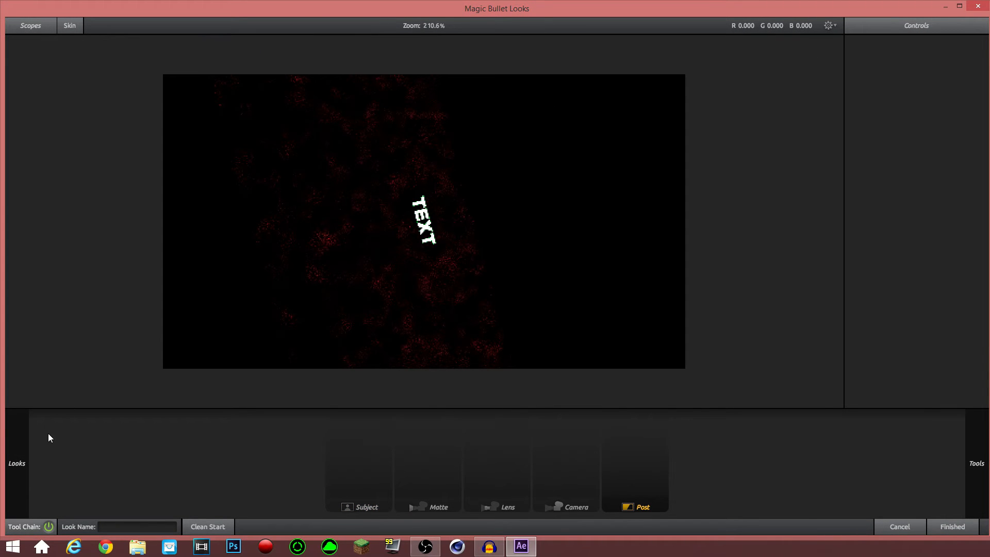
pyautogui.moveTo(27, 442)
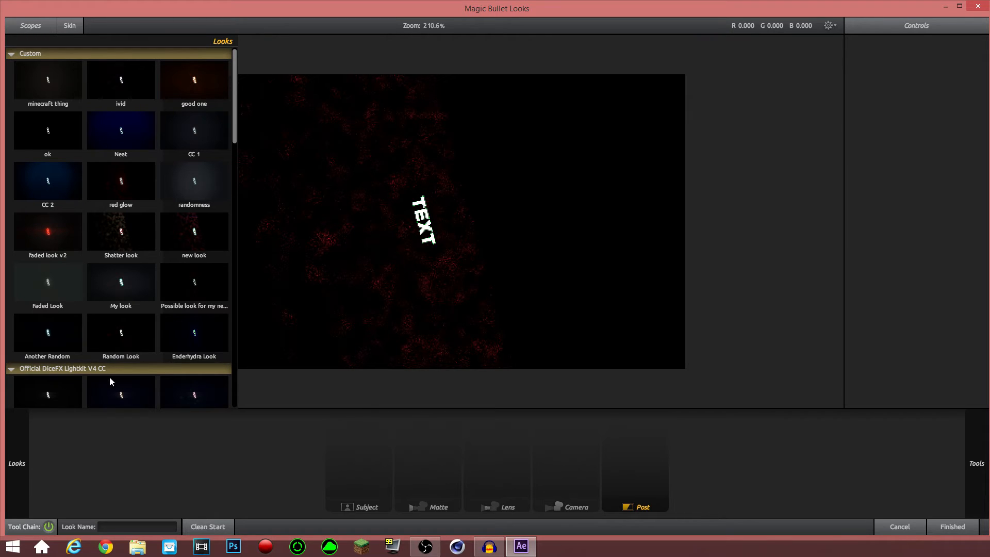
pyautogui.click(87, 379)
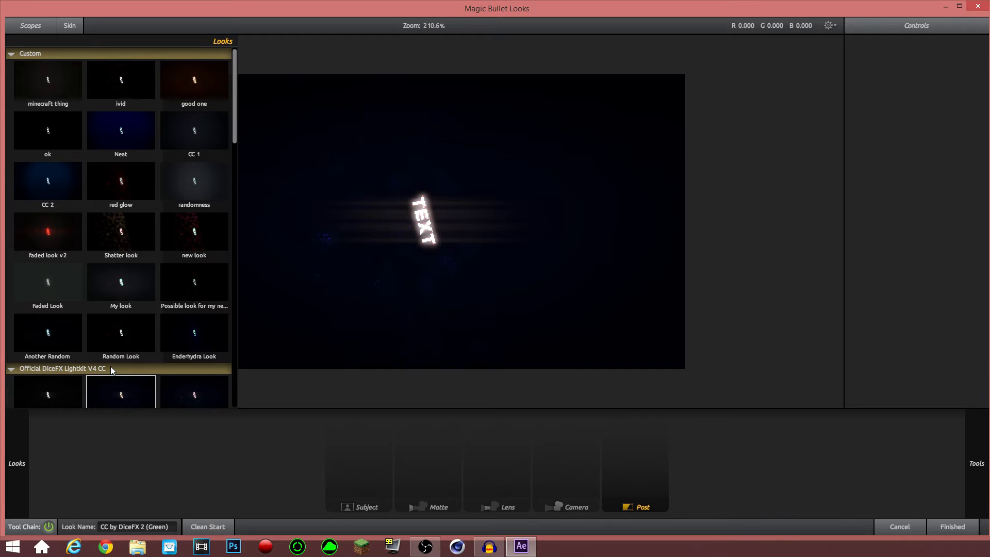
pyautogui.click(130, 344)
pyautogui.click(122, 188)
pyautogui.click(170, 90)
pyautogui.click(196, 123)
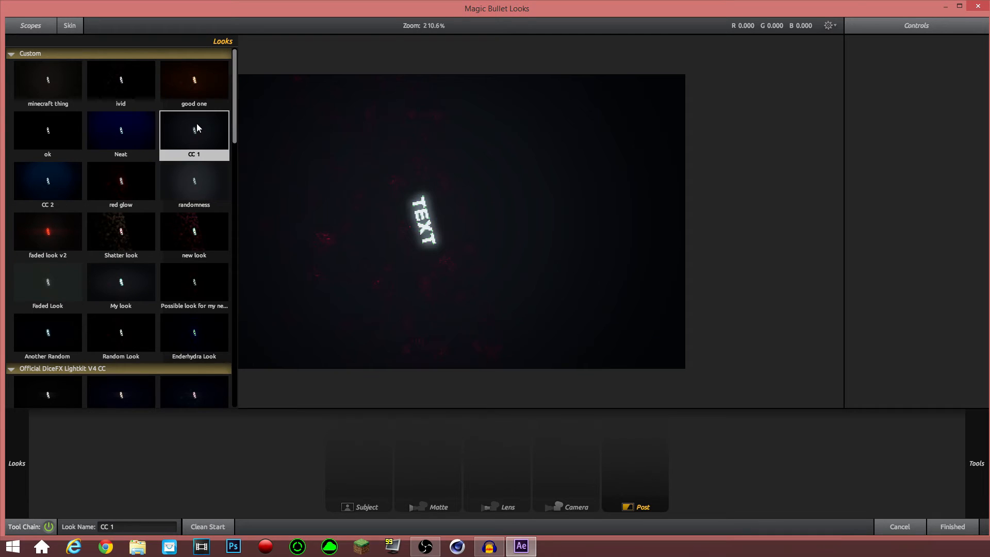
pyautogui.click(64, 186)
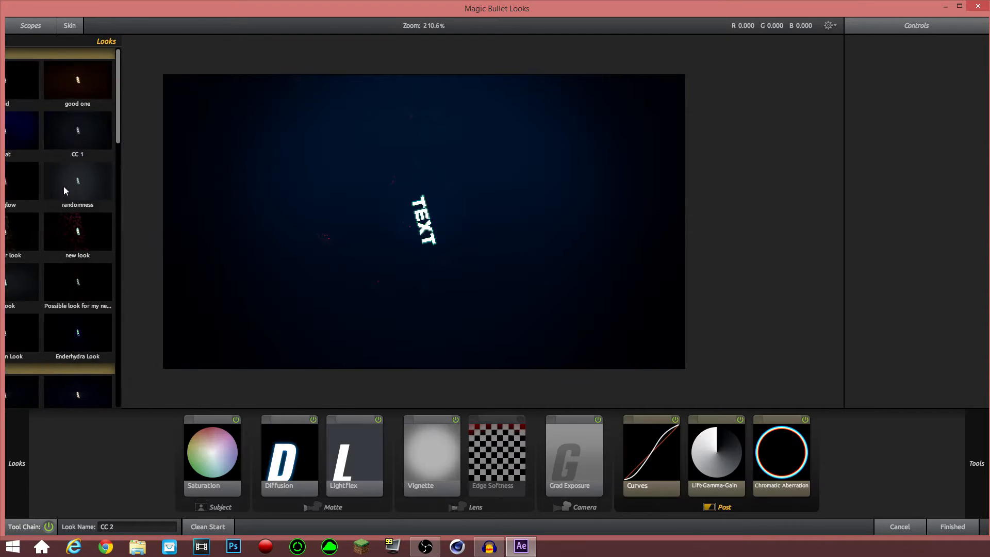
# Shift the colours of the look's Saturation, Diffusion and Lightflex tools to green and apply the edited look
pyautogui.click(224, 457)
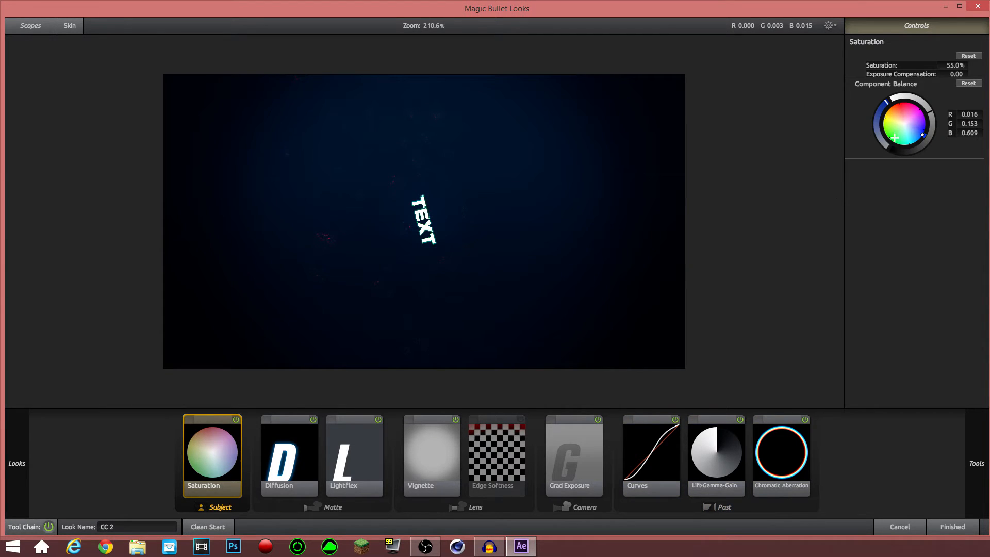
pyautogui.moveTo(895, 138); pyautogui.dragTo(888, 126)
pyautogui.click(283, 474)
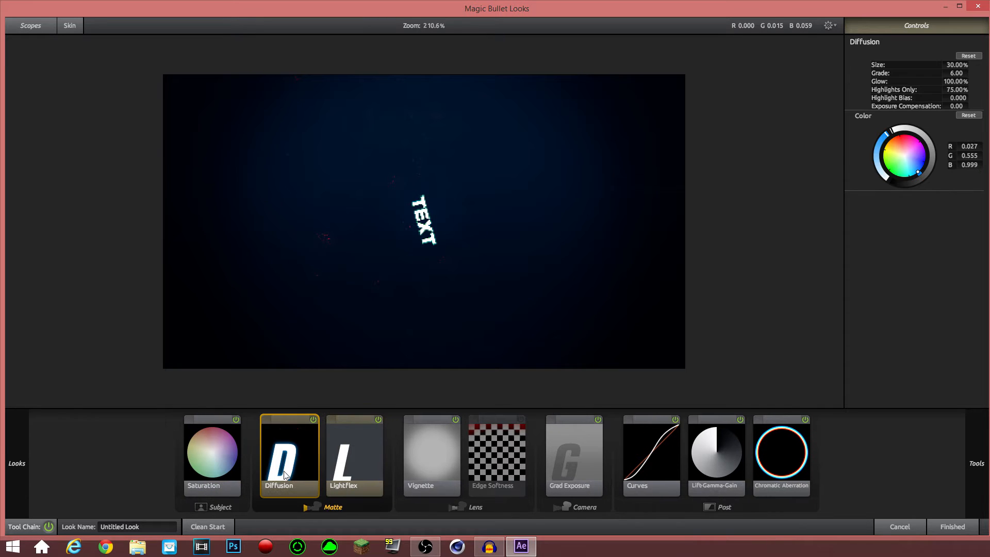
pyautogui.moveTo(895, 165); pyautogui.dragTo(889, 171)
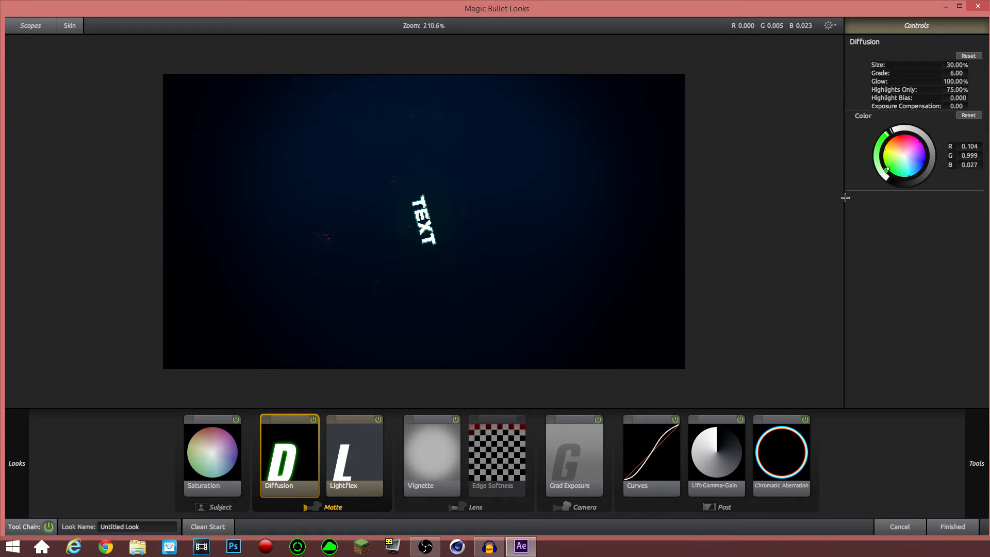
pyautogui.click(340, 485)
pyautogui.moveTo(889, 133); pyautogui.dragTo(887, 138)
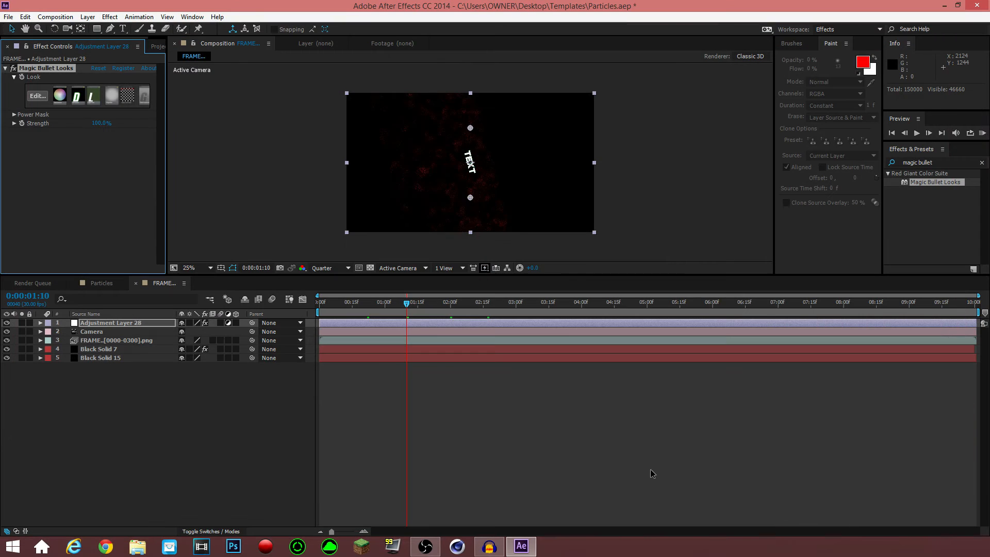
# Add a second adjustment layer above all layers and apply Magic Bullet Looks to it
pyautogui.click(100, 323)
pyautogui.rightClick(114, 390)
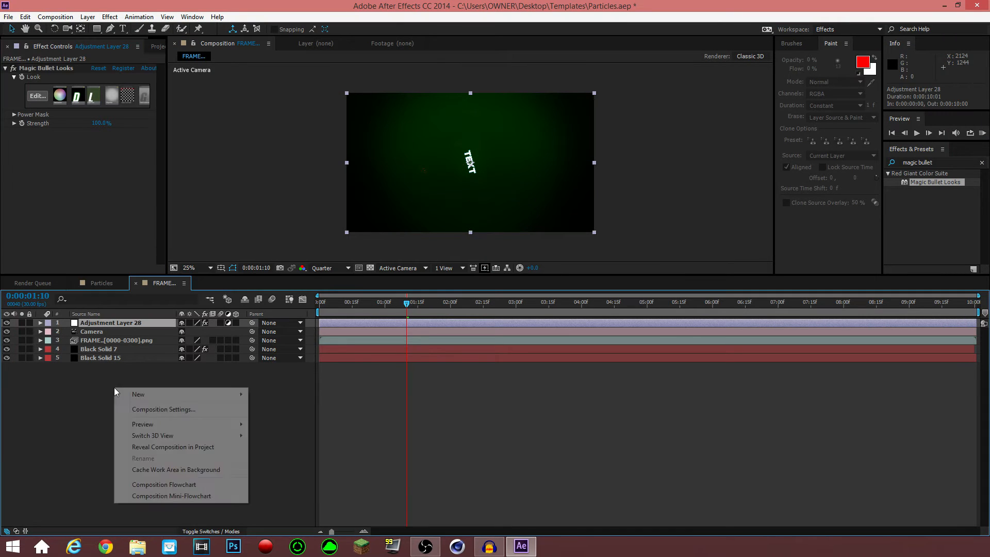
pyautogui.moveTo(135, 394)
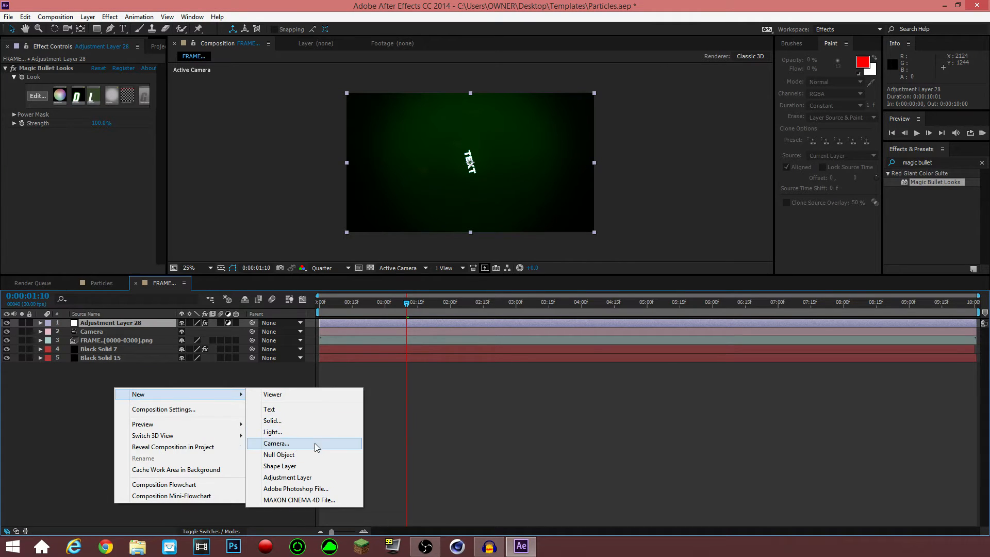
pyautogui.click(304, 476)
pyautogui.doubleClick(924, 183)
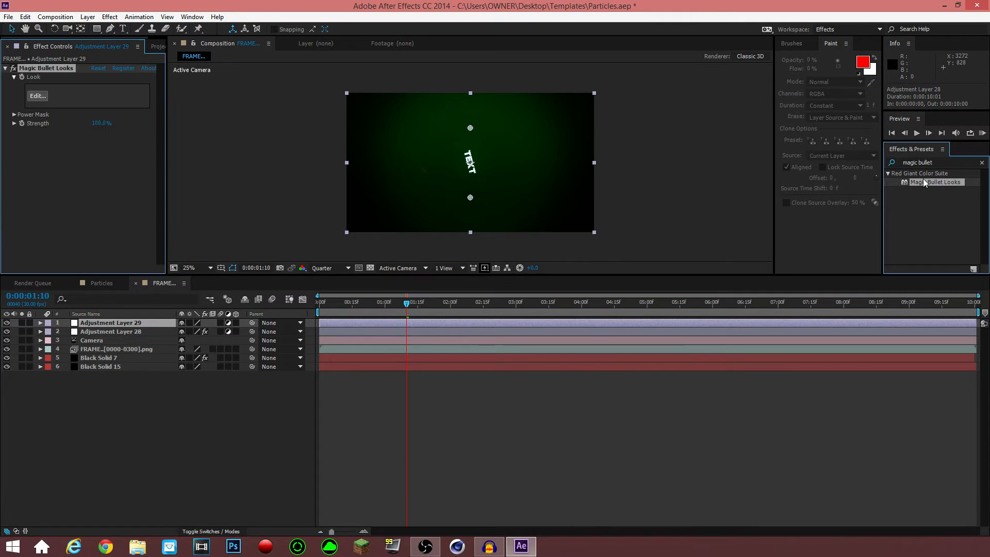
# Choose the custom look CC 1 for the second adjustment layer, review its tools and apply the look
pyautogui.click(46, 101)
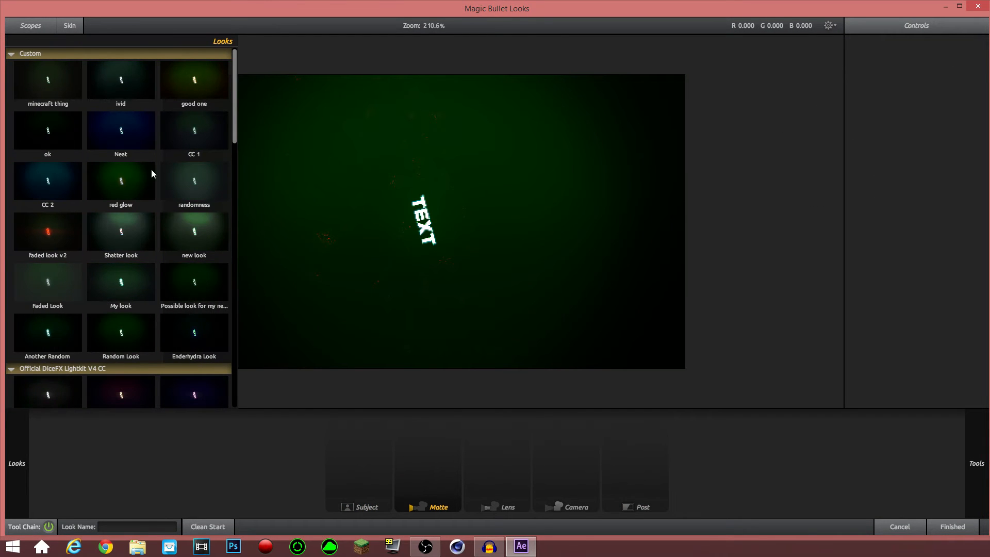
pyautogui.click(183, 135)
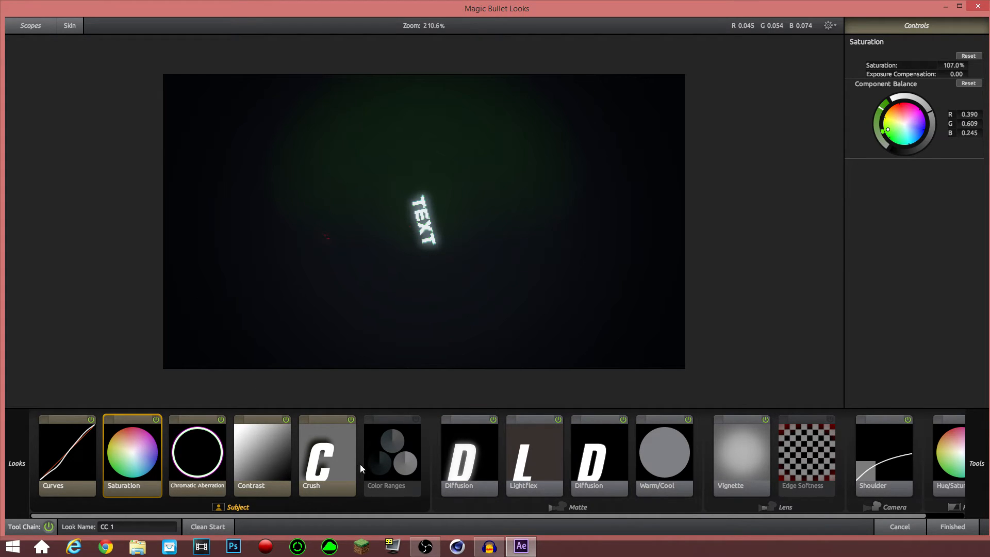
pyautogui.moveTo(19, 459)
pyautogui.click(177, 126)
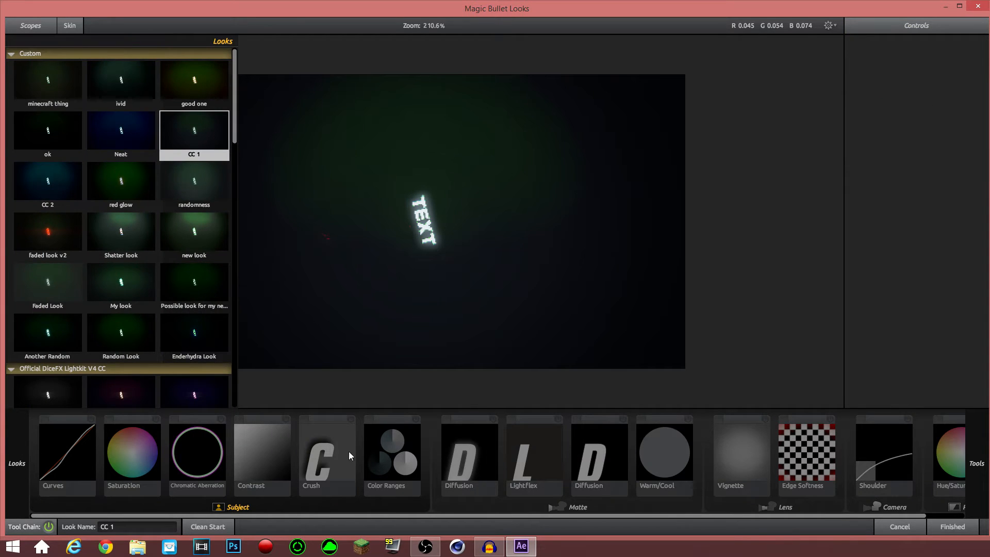
pyautogui.click(542, 461)
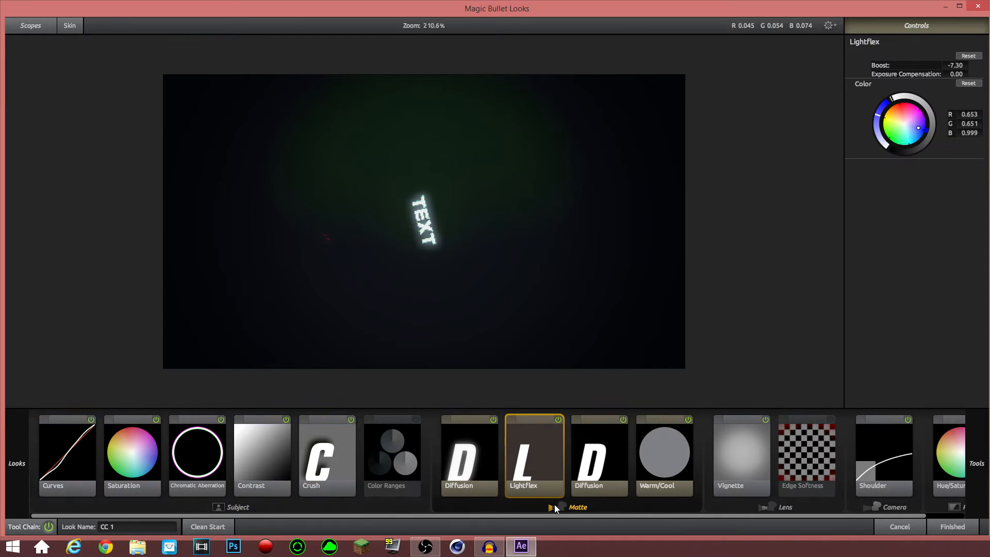
pyautogui.moveTo(638, 515); pyautogui.dragTo(688, 517)
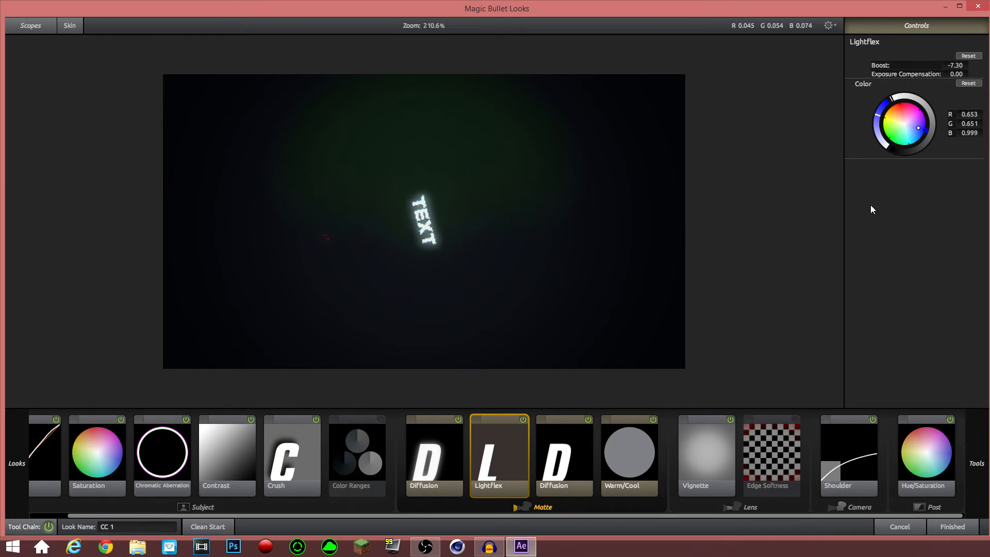
pyautogui.click(951, 526)
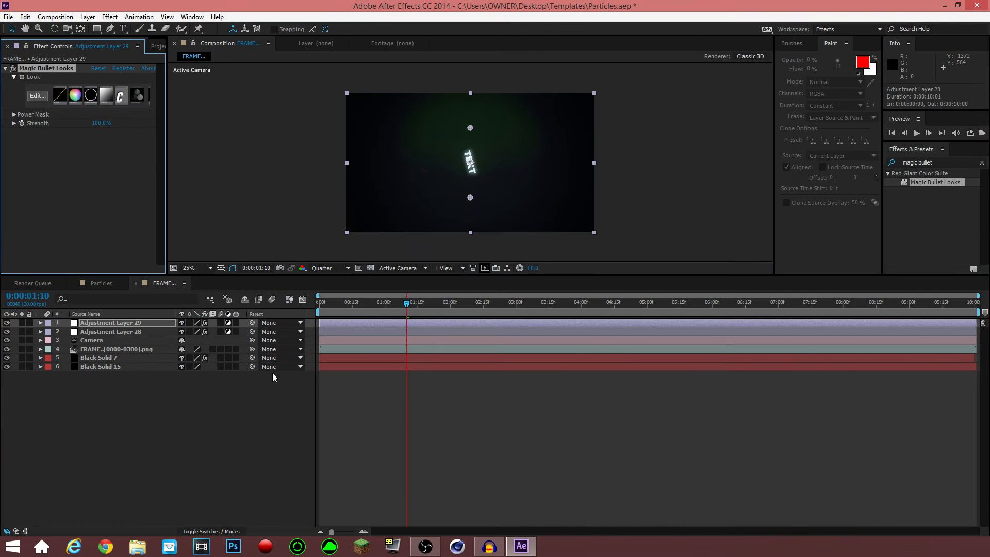
# Set the Form particle colour of Black Solid 7 to white (FFFFFF) and check the frame at 0:00:02:23
pyautogui.click(99, 358)
pyautogui.click(15, 91)
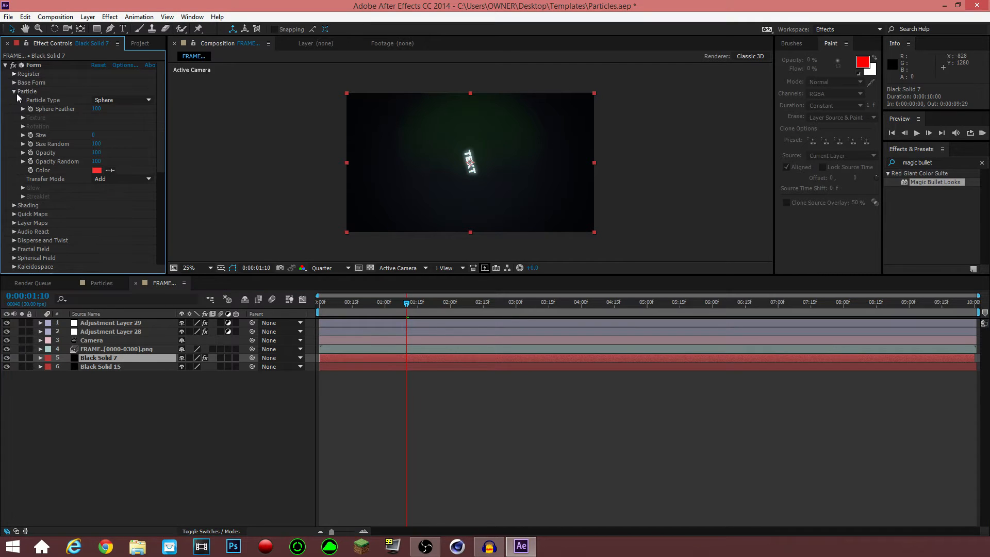
pyautogui.click(97, 170)
pyautogui.click(443, 286)
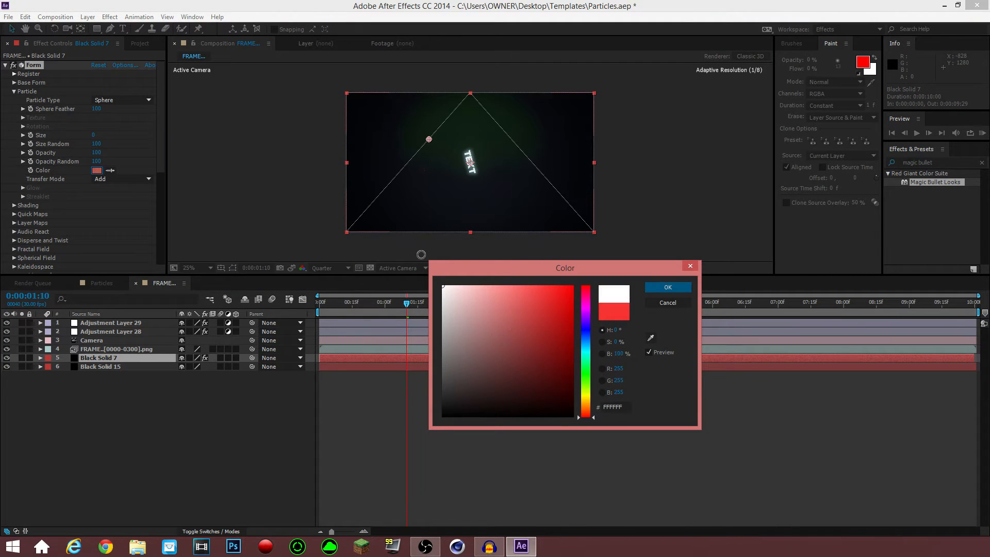
pyautogui.click(662, 288)
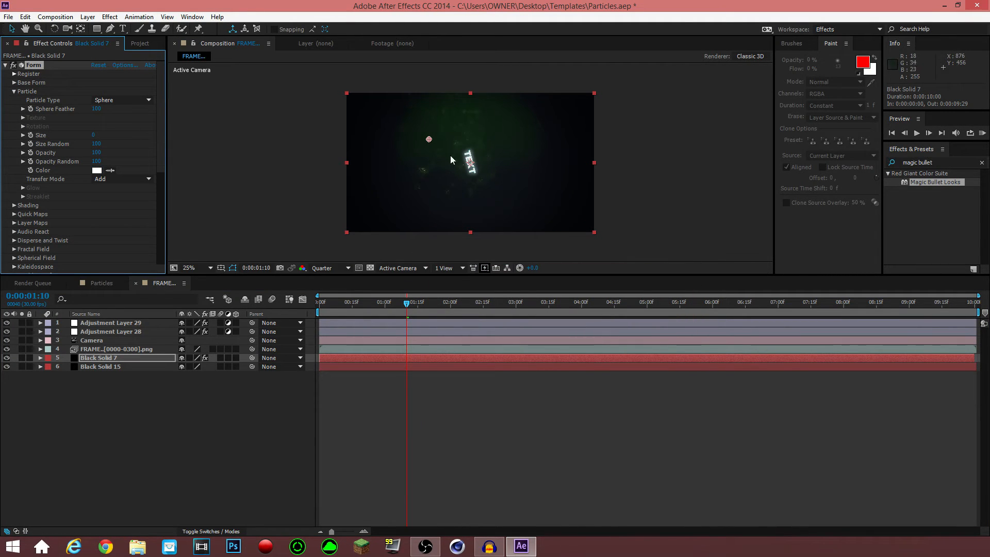
pyautogui.click(501, 303)
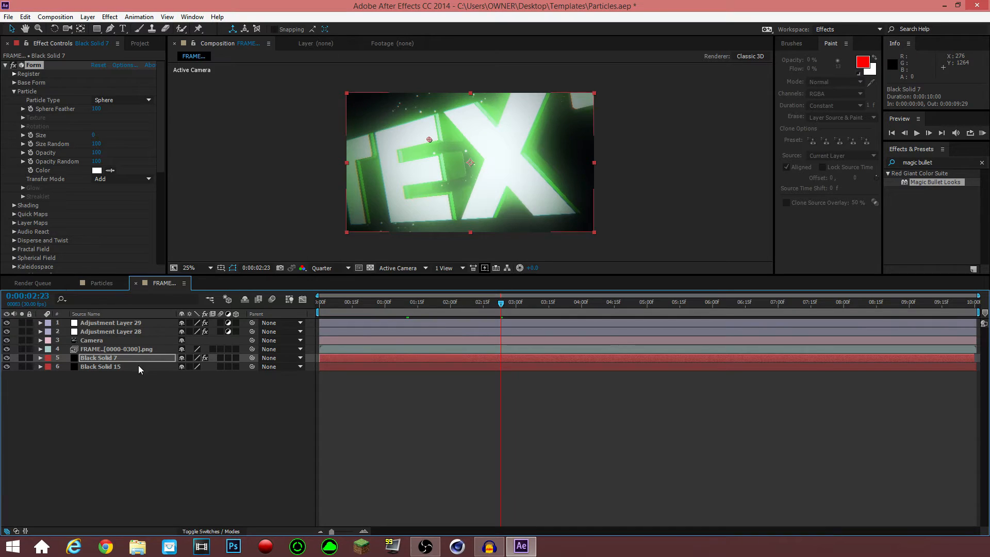
# Add a third adjustment layer at the top of the composition
pyautogui.click(124, 421)
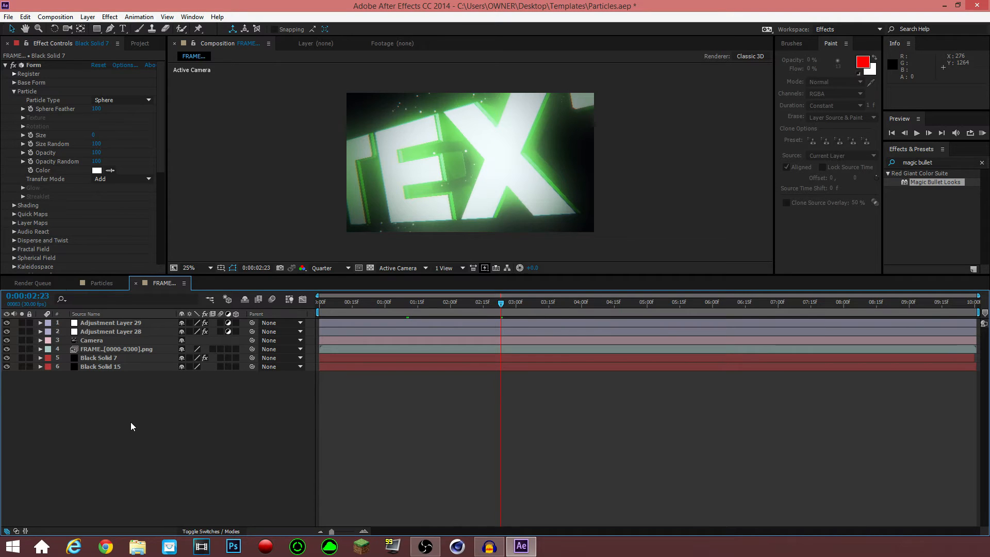
pyautogui.rightClick(131, 421)
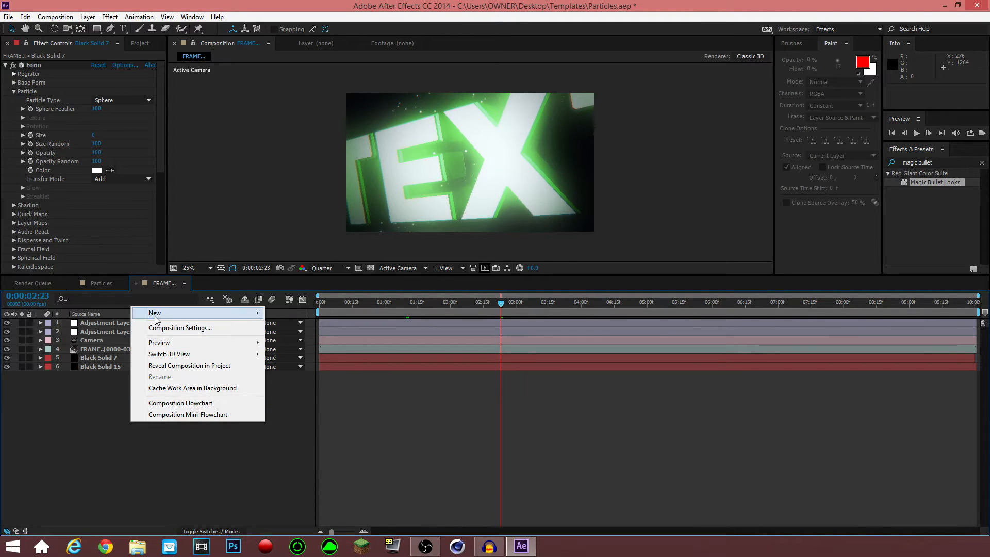
pyautogui.moveTo(247, 312)
pyautogui.click(304, 396)
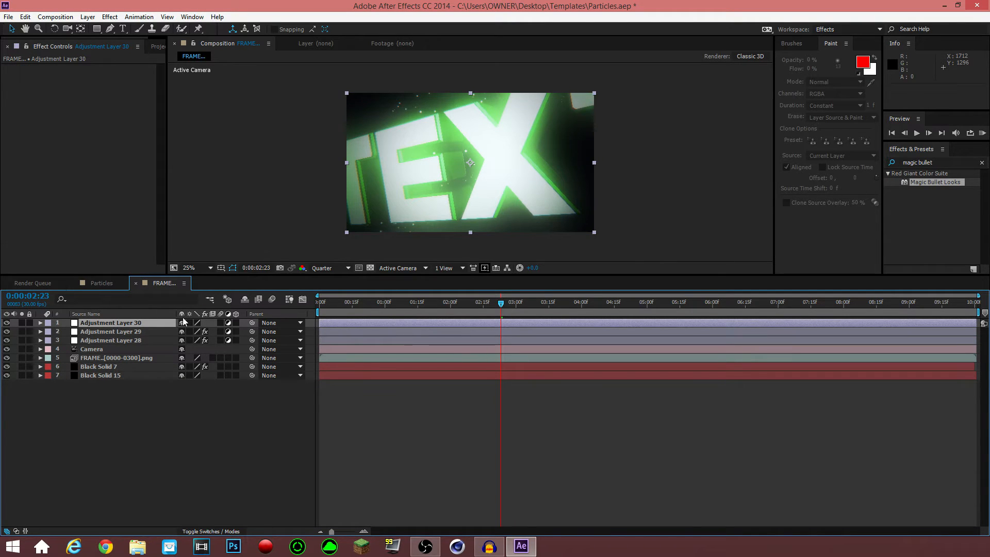
pyautogui.doubleClick(122, 323)
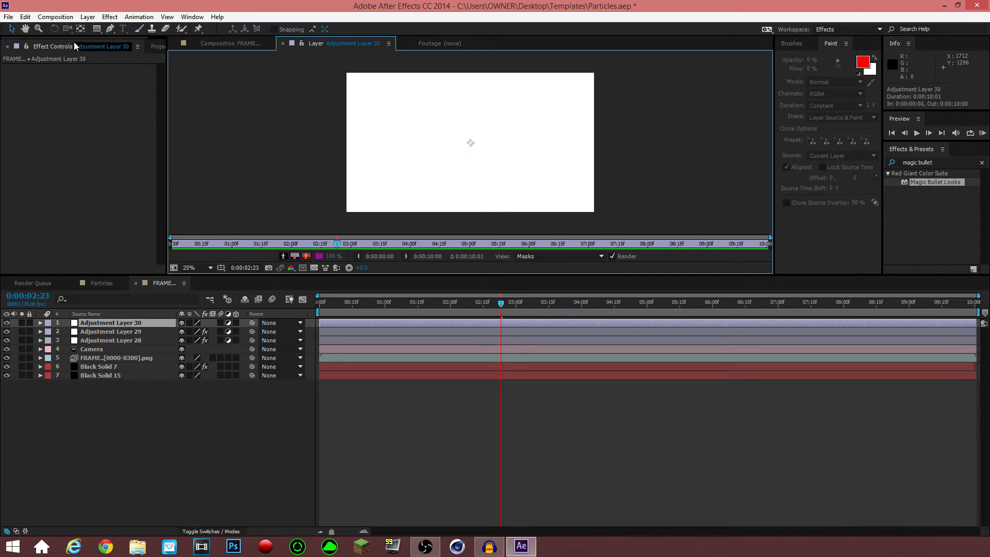
pyautogui.click(159, 47)
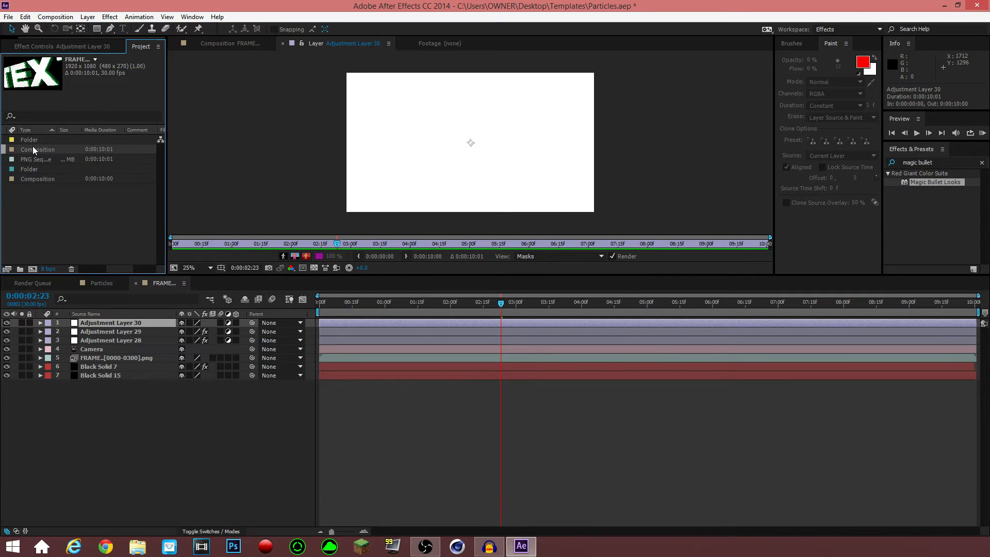
pyautogui.doubleClick(33, 148)
pyautogui.rightClick(123, 322)
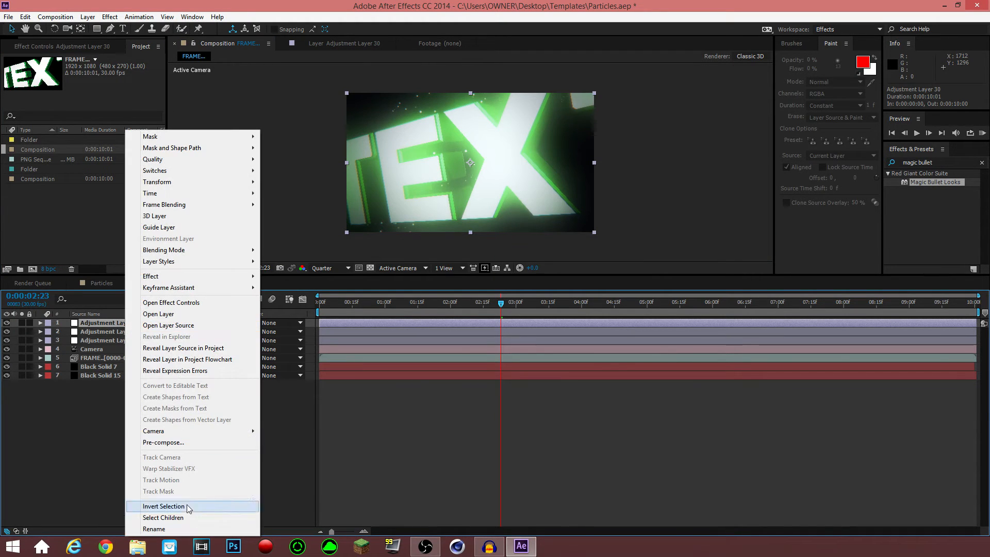
pyautogui.click(185, 527)
pyautogui.click(223, 373)
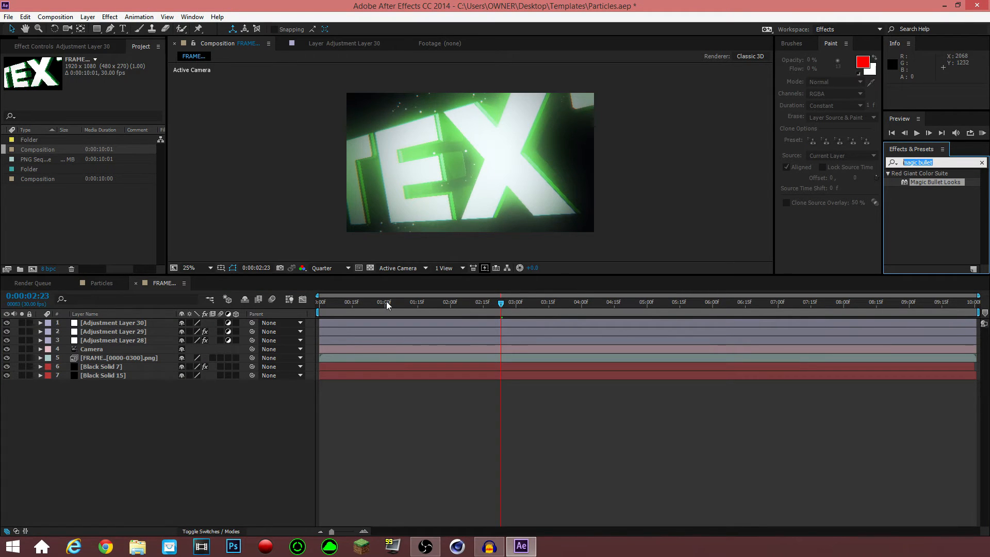
# Move Adjustment Layer 30 below the other two adjustment layers, directly above the Camera layer
pyautogui.click(120, 324)
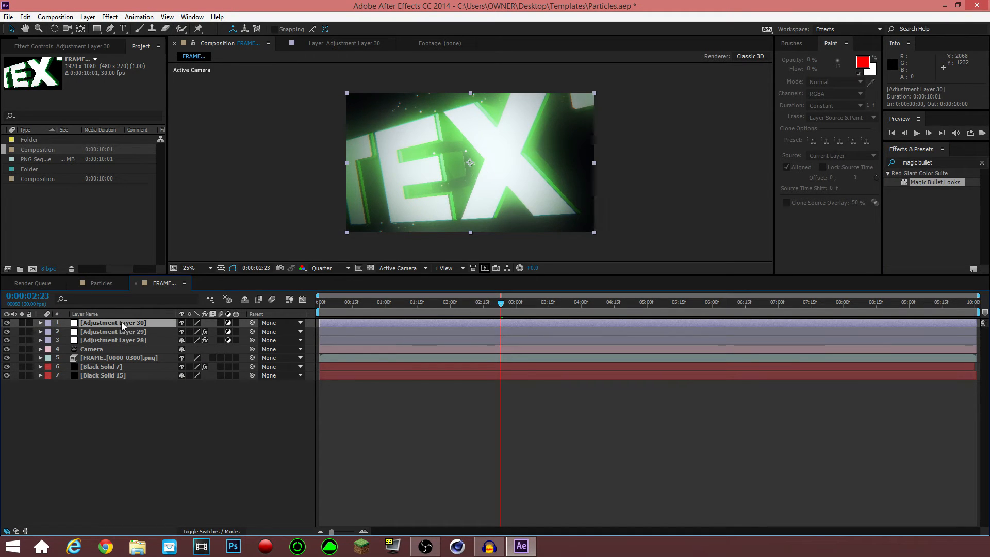
pyautogui.click(84, 45)
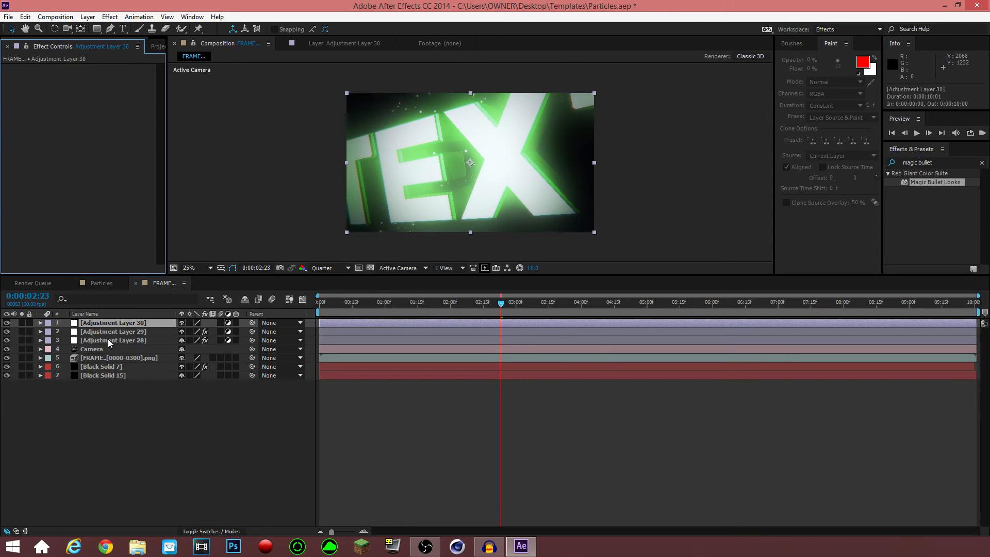
pyautogui.moveTo(108, 323); pyautogui.dragTo(112, 346)
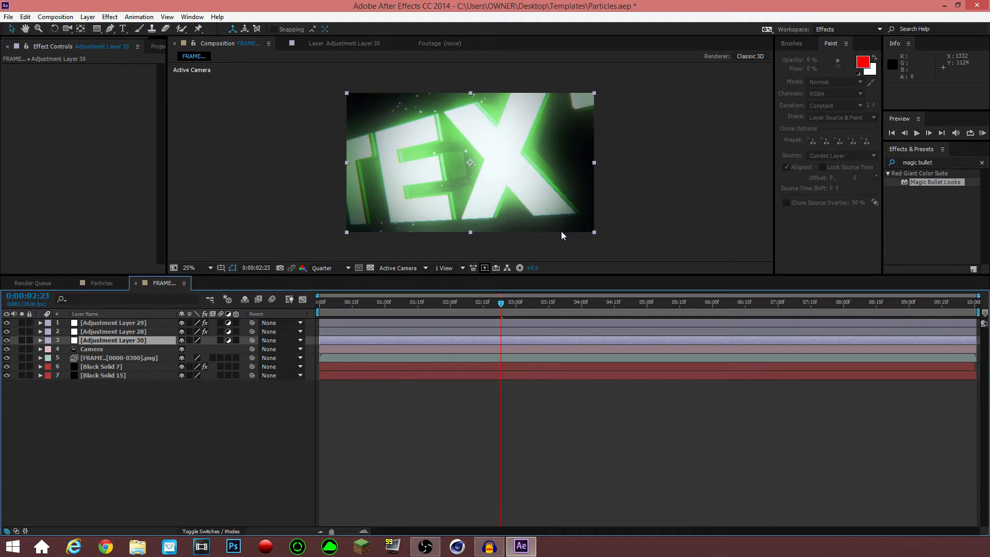
# Find the Transform distort effect, apply it to Adjustment Layer 30 and duplicate it so the layer carries two Transform effects
pyautogui.click(930, 162)
pyautogui.moveTo(930, 162); pyautogui.dragTo(842, 155)
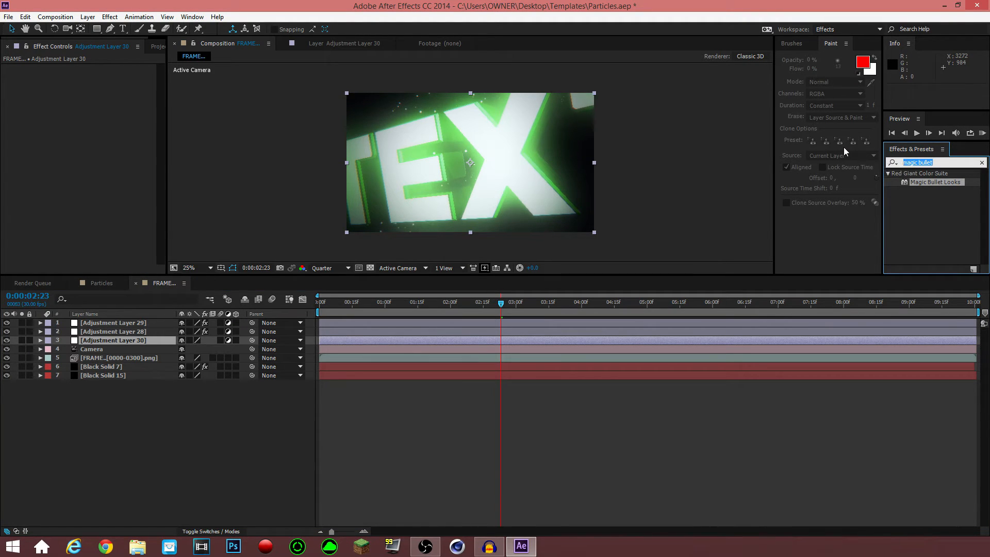
pyautogui.press('BackSpace')
pyautogui.write('tra')
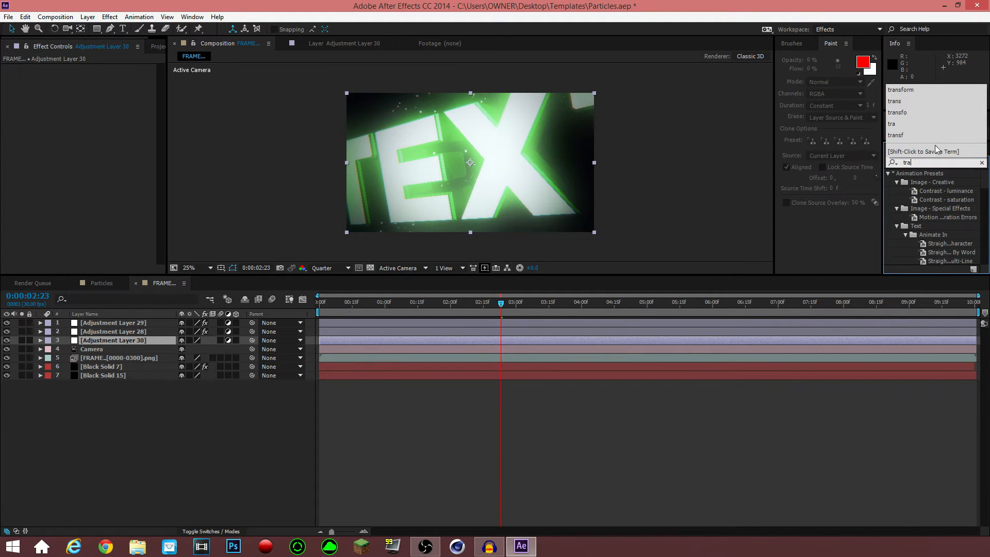
pyautogui.click(919, 134)
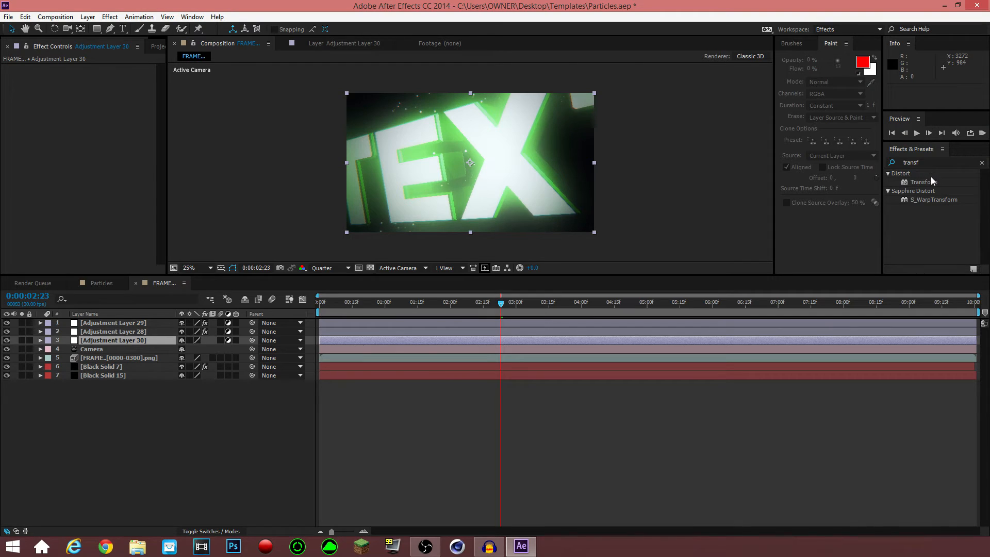
pyautogui.doubleClick(923, 182)
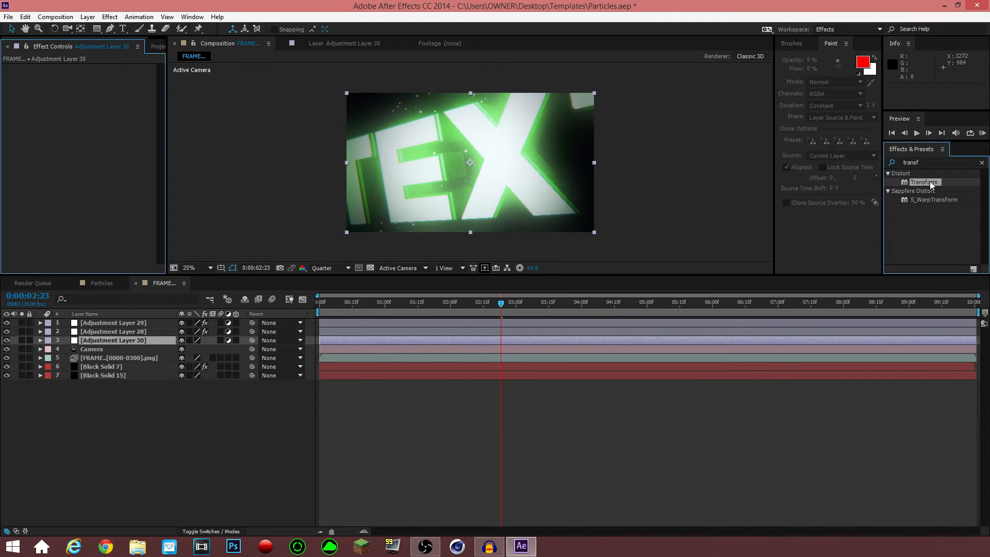
pyautogui.hotkey('ctrl', 'd')
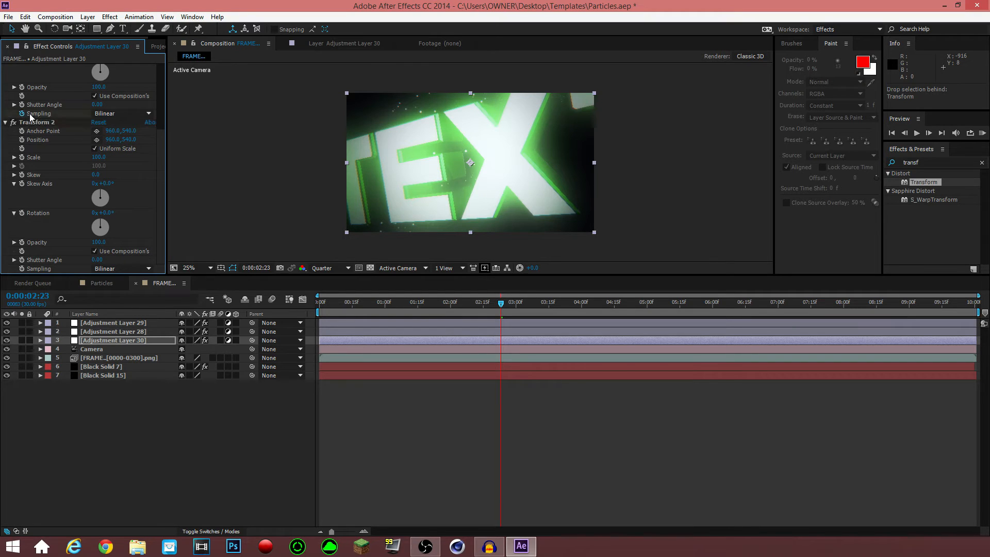
pyautogui.scroll(-3, 30, 113)
pyautogui.click(35, 69)
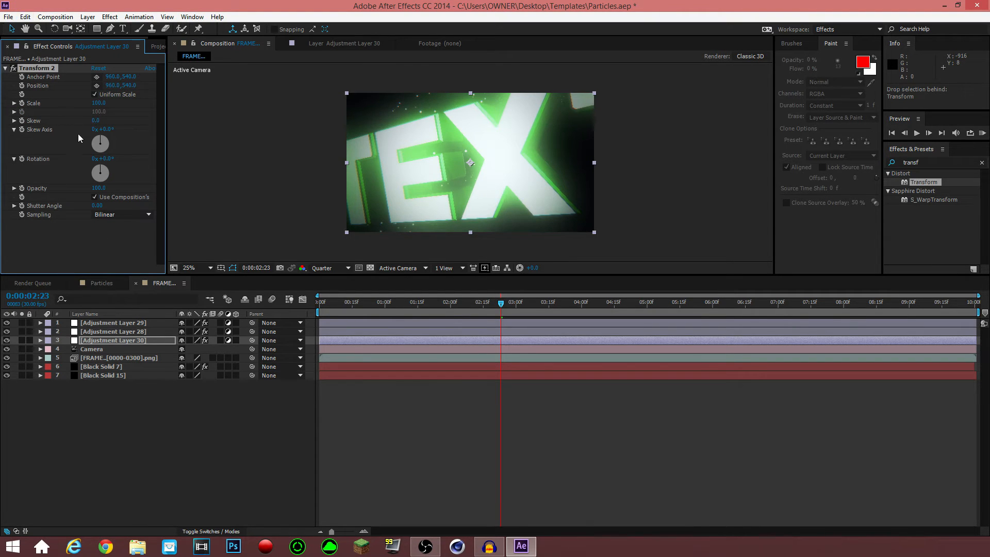
# Preview the composition briefly and check the frame at 0:00:04:20
pyautogui.click(97, 400)
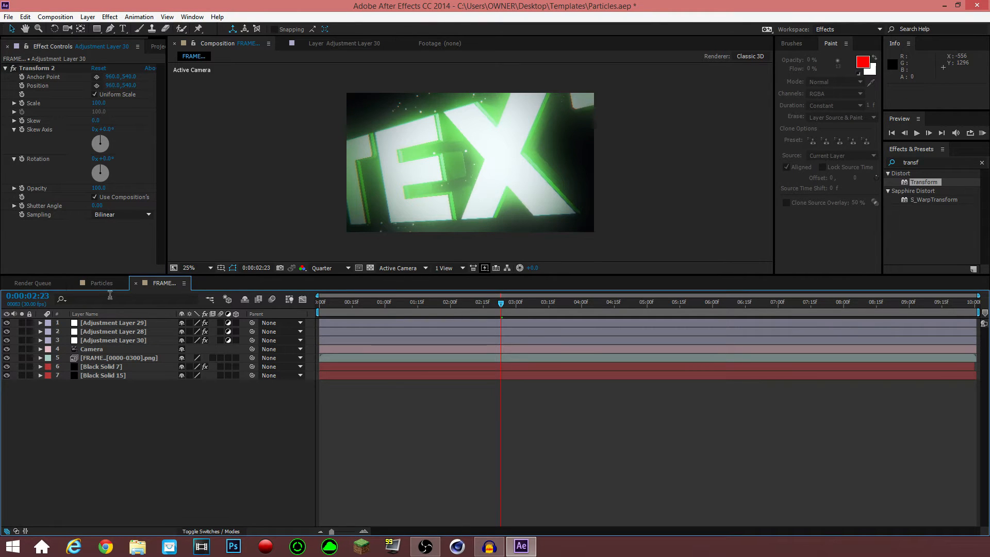
pyautogui.press('KP_0')
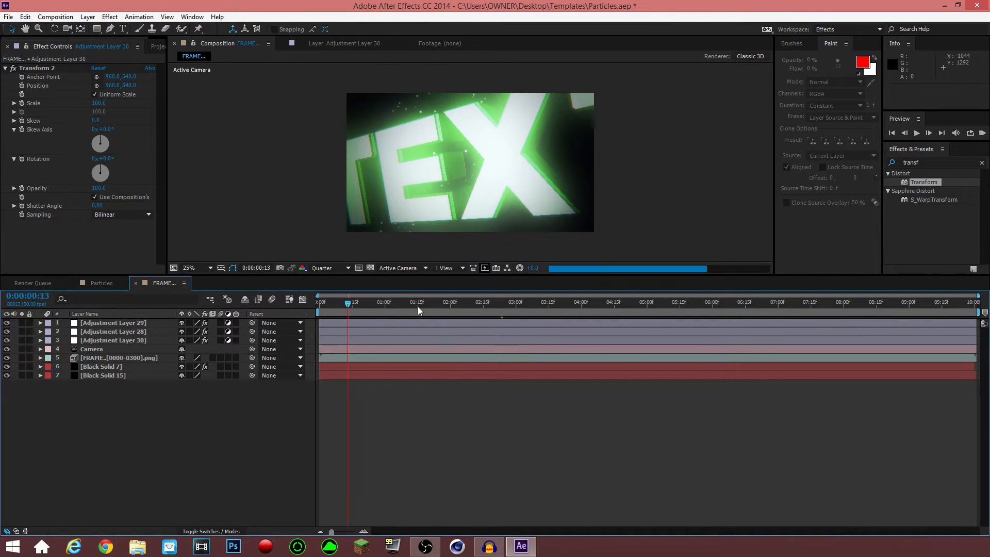
pyautogui.moveTo(418, 307); pyautogui.dragTo(625, 306)
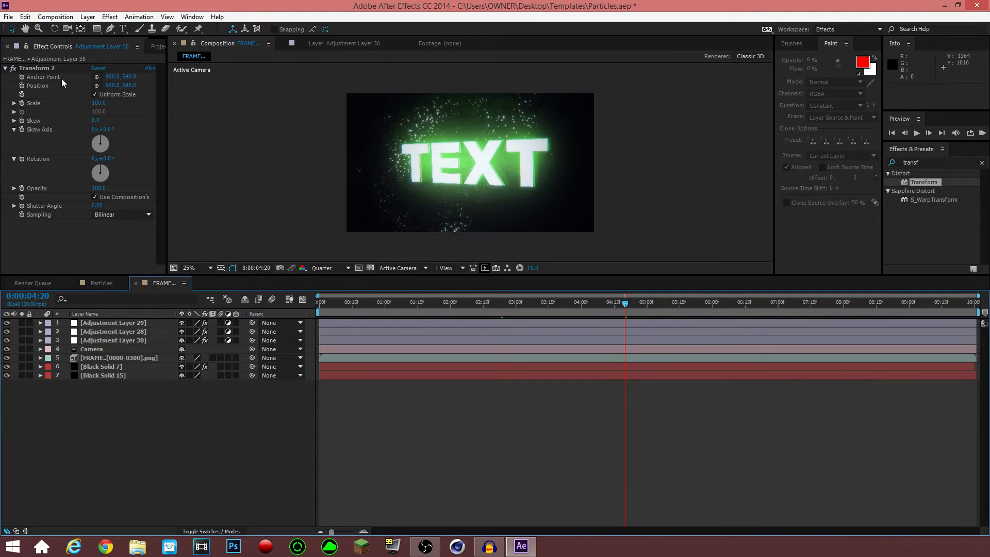
# Import the audio file Text.mp3 from the Desktop and place it below all layers of the FRAME composition
pyautogui.click(151, 46)
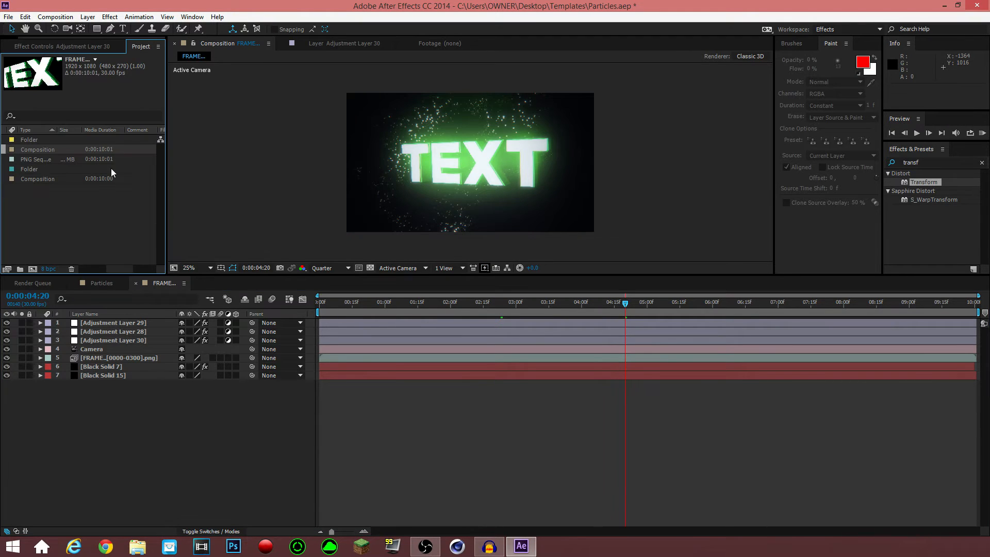
pyautogui.doubleClick(73, 213)
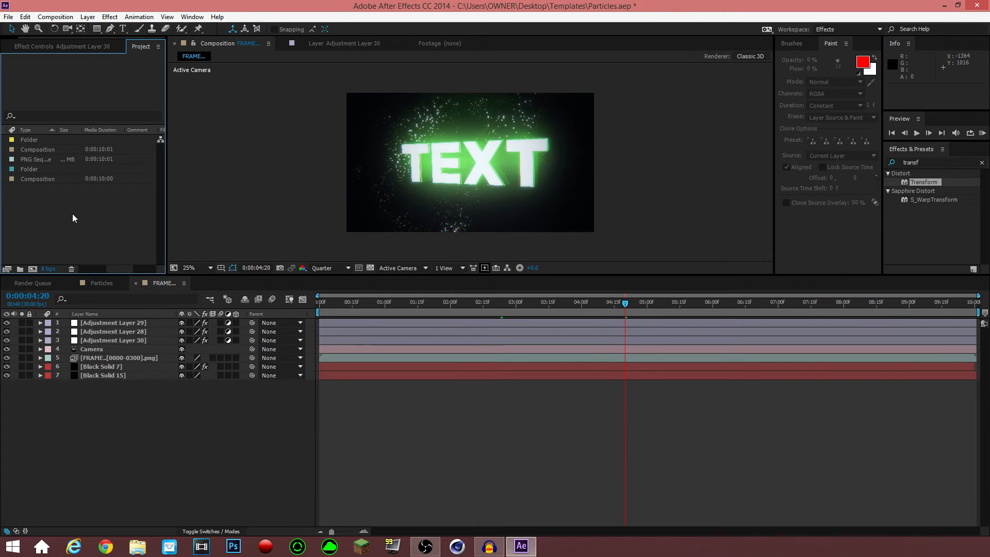
pyautogui.click(41, 105)
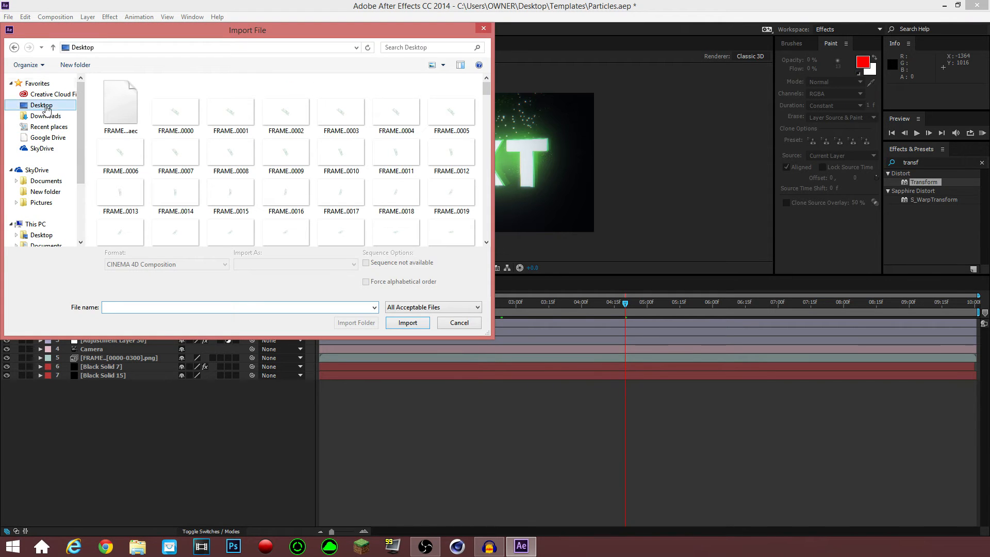
pyautogui.scroll(-1, 484, 138)
pyautogui.moveTo(483, 137); pyautogui.dragTo(483, 153)
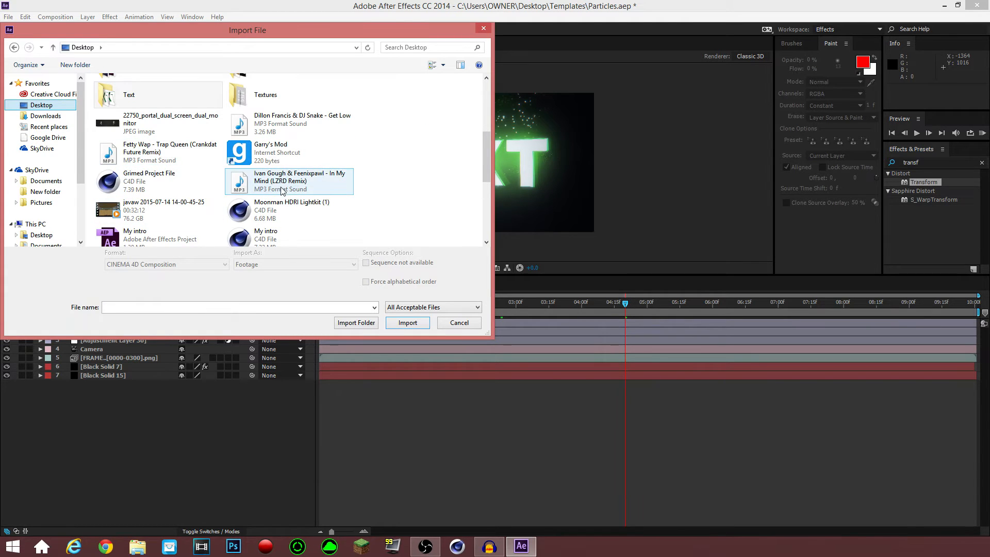
pyautogui.moveTo(486, 167); pyautogui.dragTo(481, 210)
pyautogui.click(266, 133)
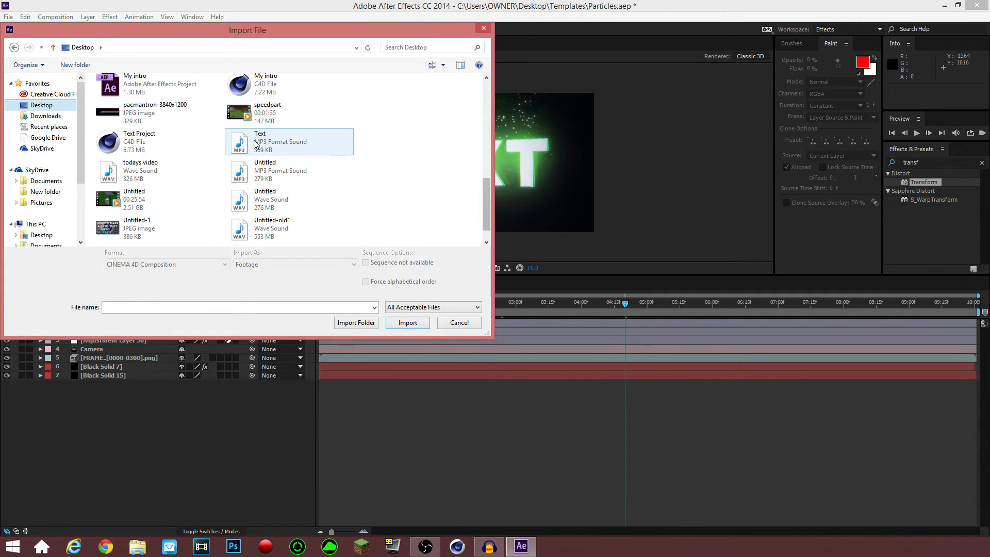
pyautogui.click(394, 322)
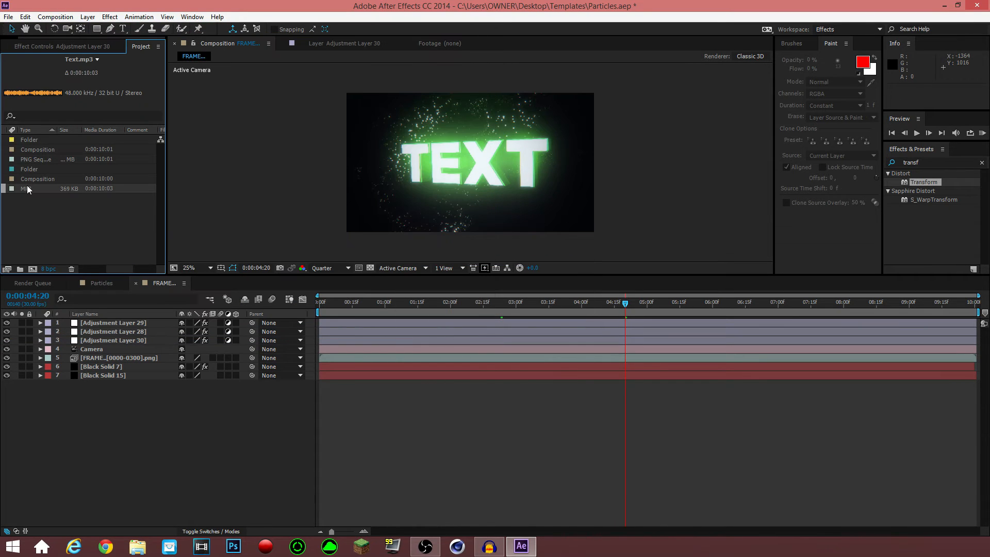
pyautogui.moveTo(27, 187); pyautogui.dragTo(100, 397)
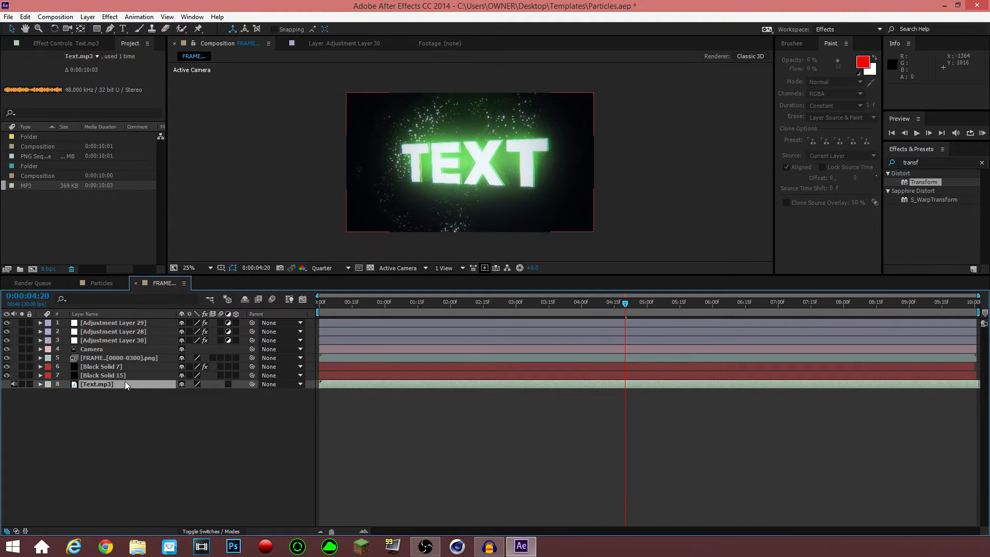
# Create a new black solid with the default settings at the top of the composition
pyautogui.rightClick(172, 456)
pyautogui.click(63, 401)
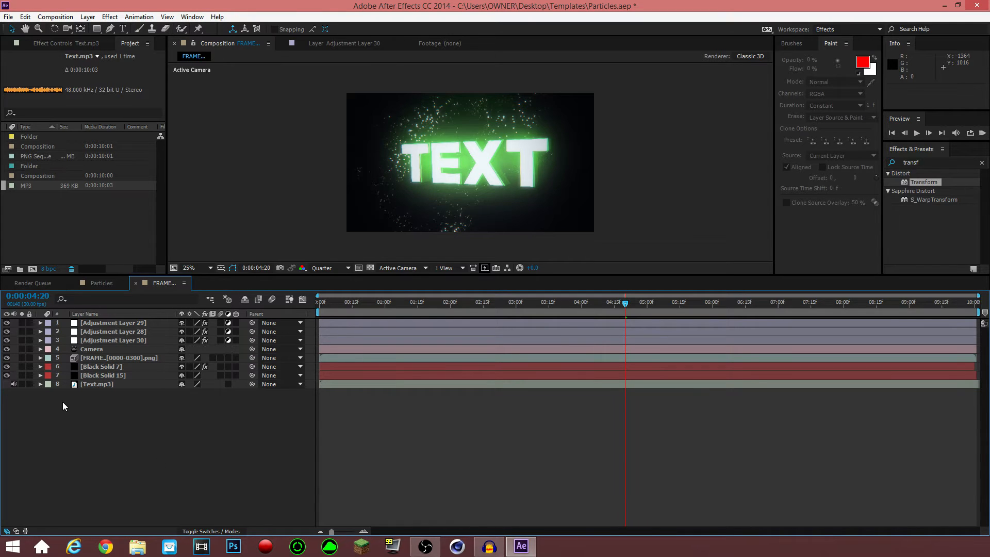
pyautogui.rightClick(93, 421)
pyautogui.moveTo(135, 423)
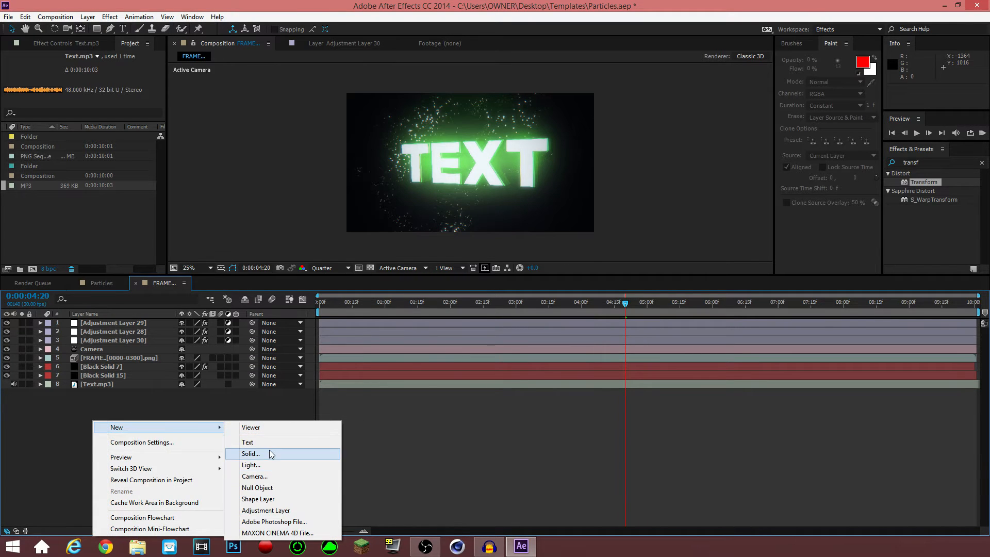
pyautogui.click(269, 450)
pyautogui.click(407, 322)
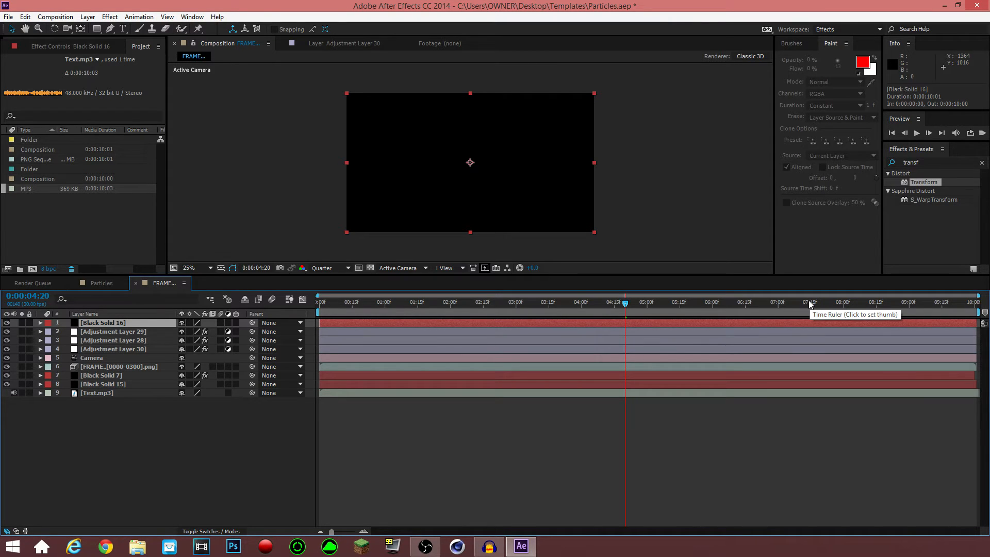
# Render a RAM preview with the audio and examine the opening of the timeline up to 0:00:01:20
pyautogui.click(983, 133)
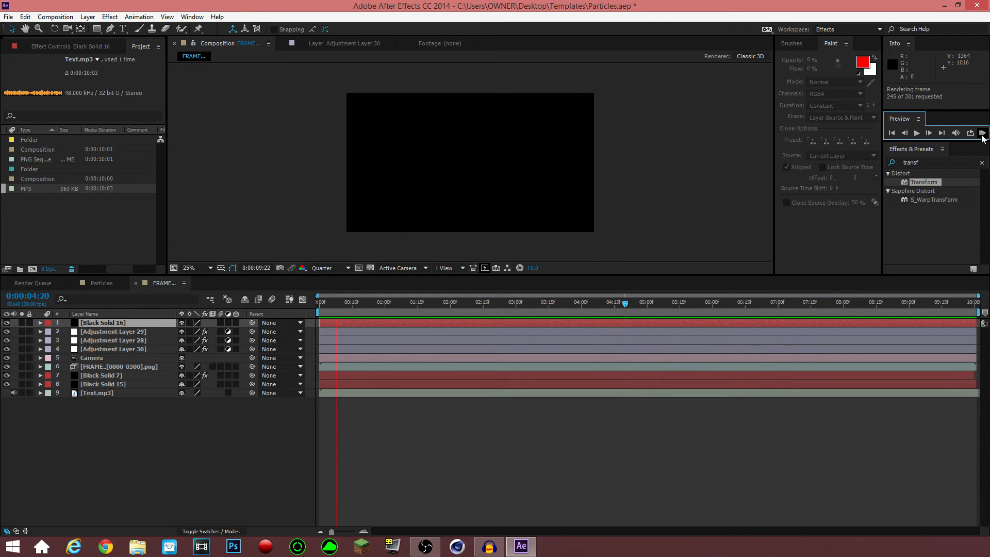
pyautogui.click(981, 135)
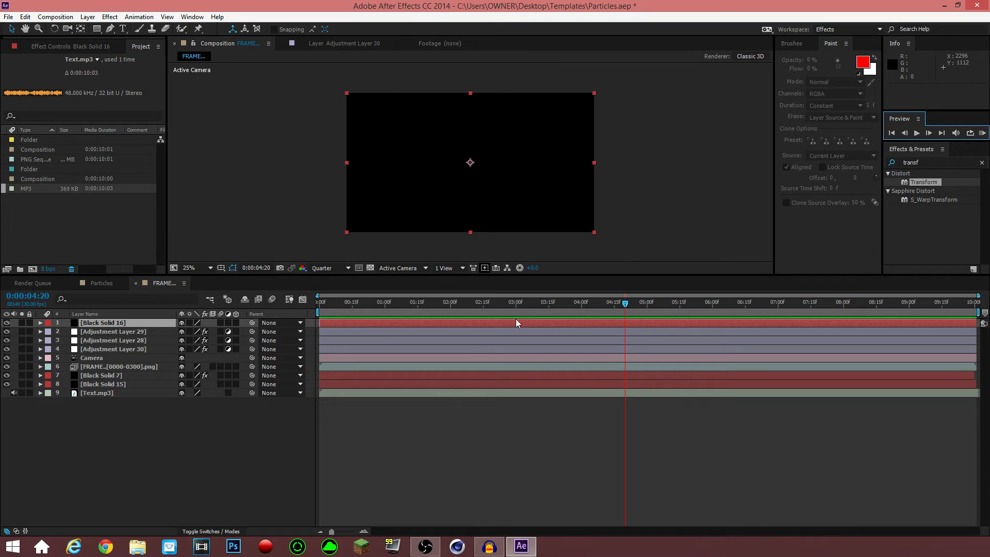
pyautogui.moveTo(340, 308); pyautogui.dragTo(278, 314)
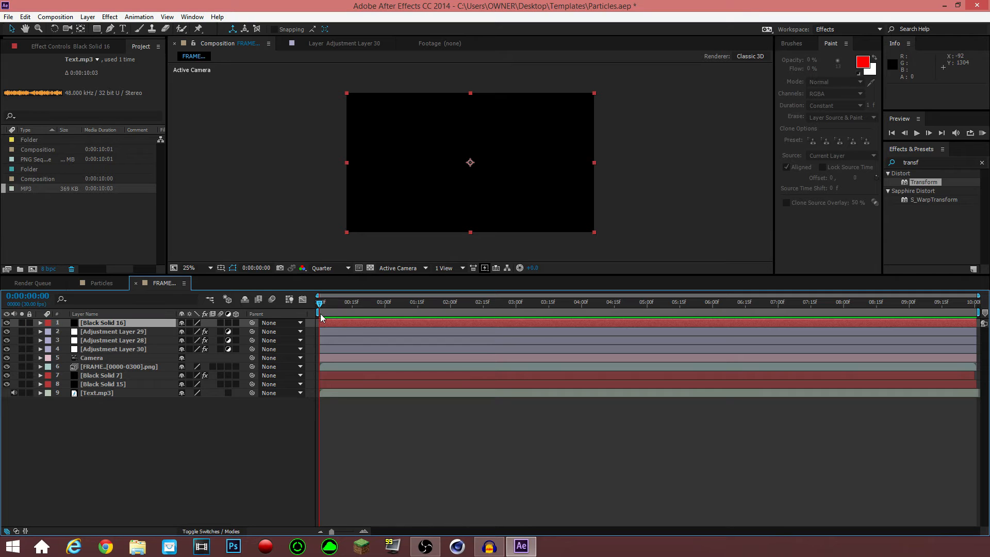
pyautogui.moveTo(340, 308); pyautogui.dragTo(428, 295)
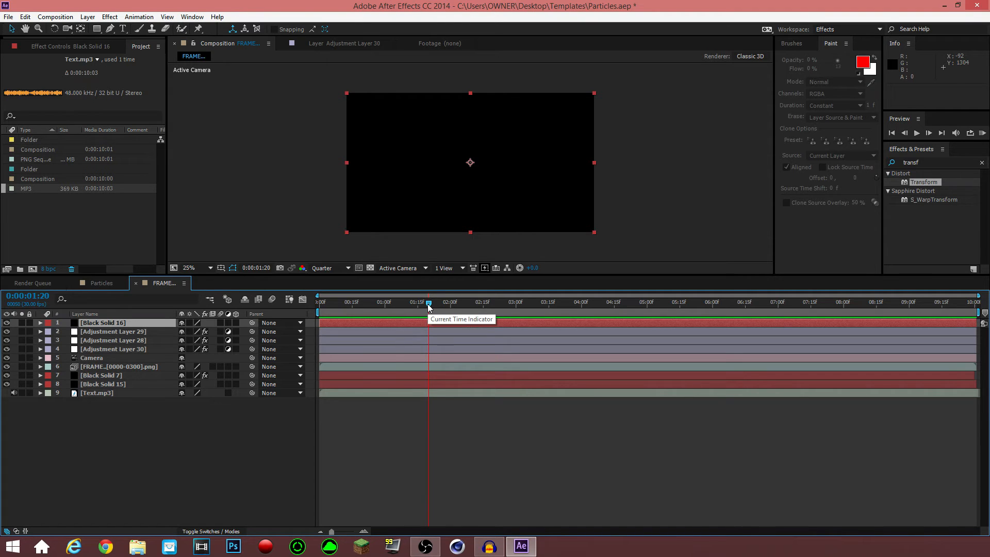
pyautogui.moveTo(429, 306); pyautogui.dragTo(418, 308)
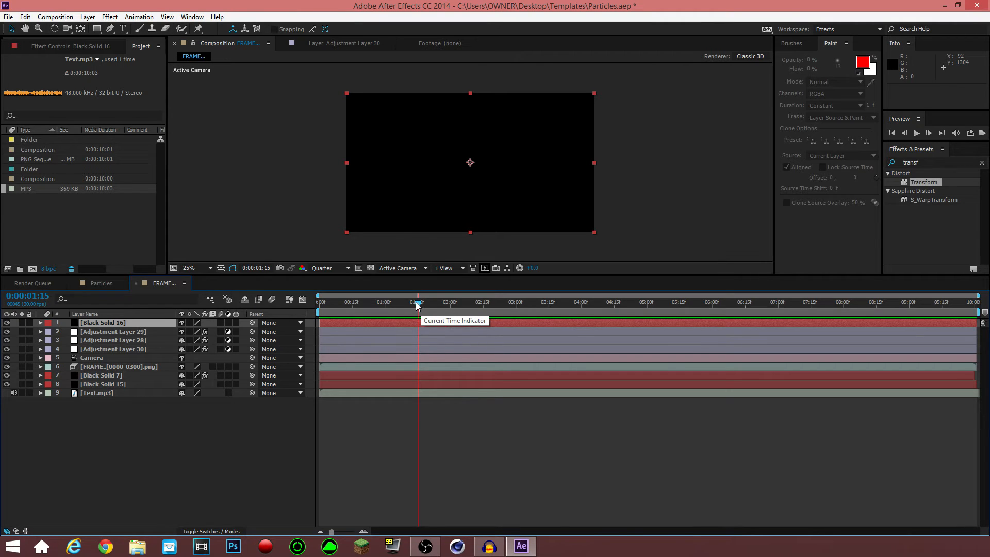
pyautogui.moveTo(417, 306); pyautogui.dragTo(428, 305)
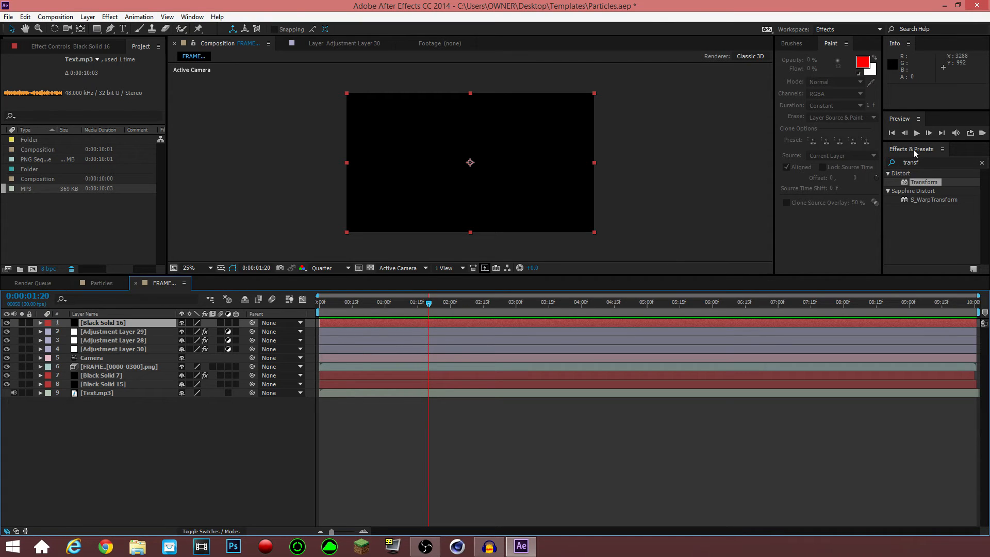
# Play the RAM preview and add layer markers to Black Solid 16 in time with the audio, from 0:00:01:24 on, and review them
pyautogui.click(981, 134)
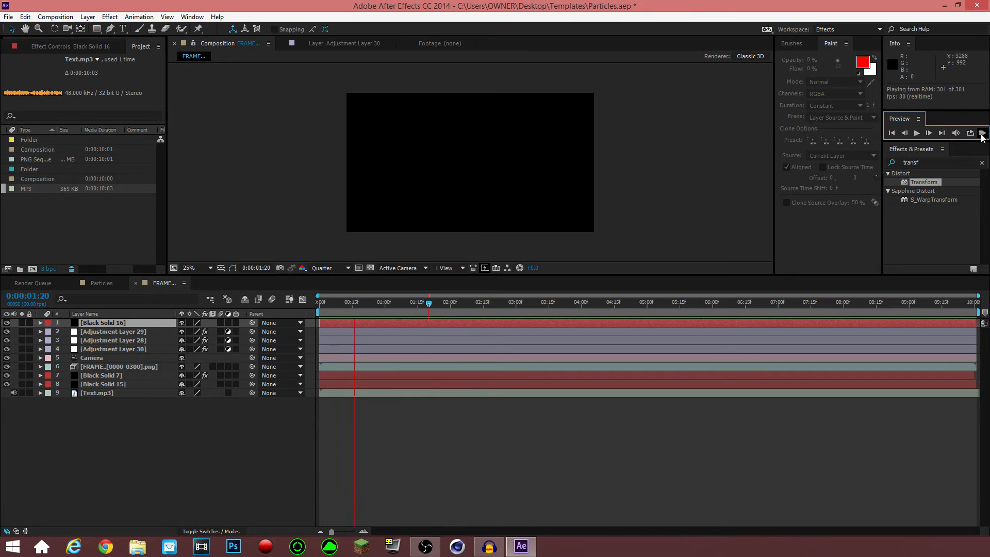
pyautogui.press('KP_Multiply')
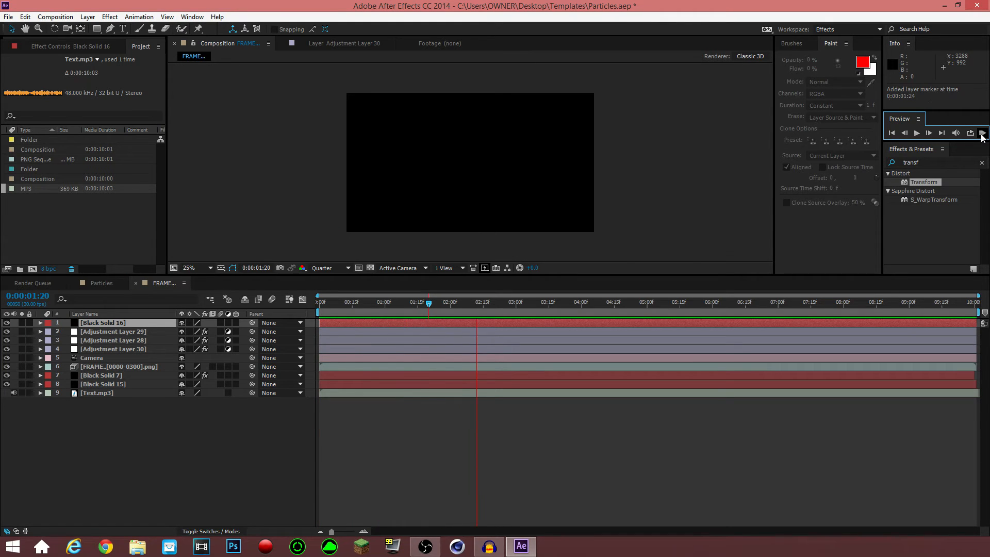
pyautogui.press('KP_Multiply')
pyautogui.click(981, 135)
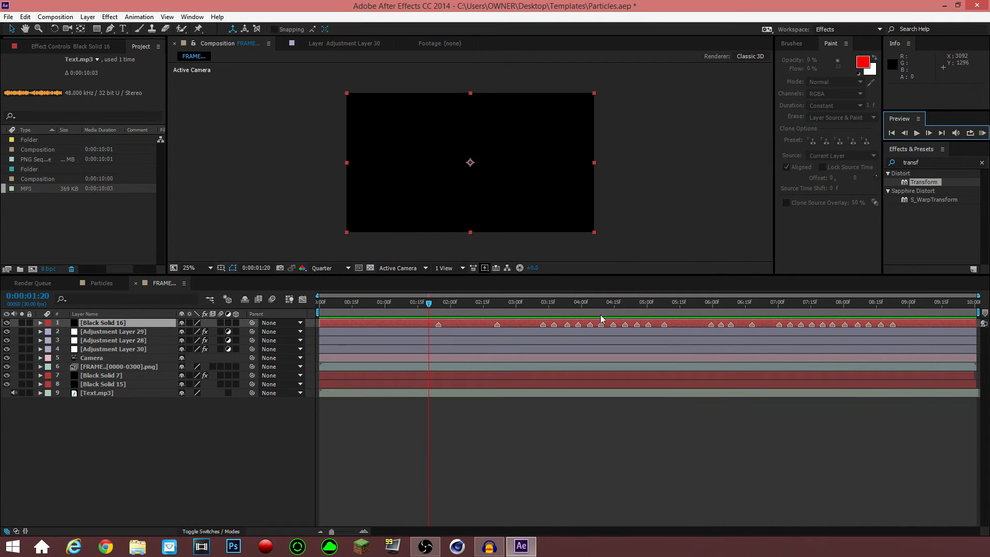
pyautogui.moveTo(538, 307); pyautogui.dragTo(382, 327)
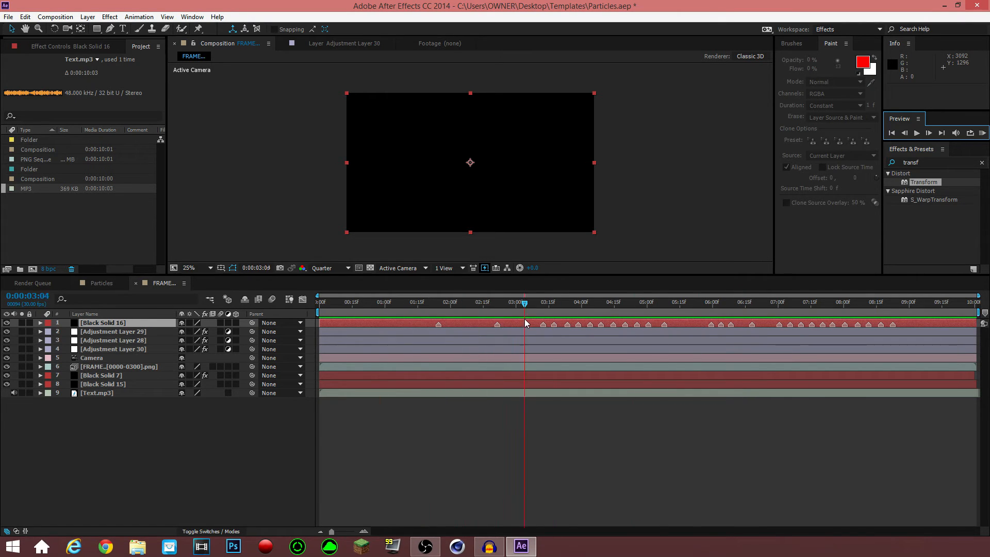
pyautogui.moveTo(533, 321); pyautogui.dragTo(683, 330)
# Hide Black Solid 16 so that only its markers serve as a timing guide
pyautogui.click(175, 441)
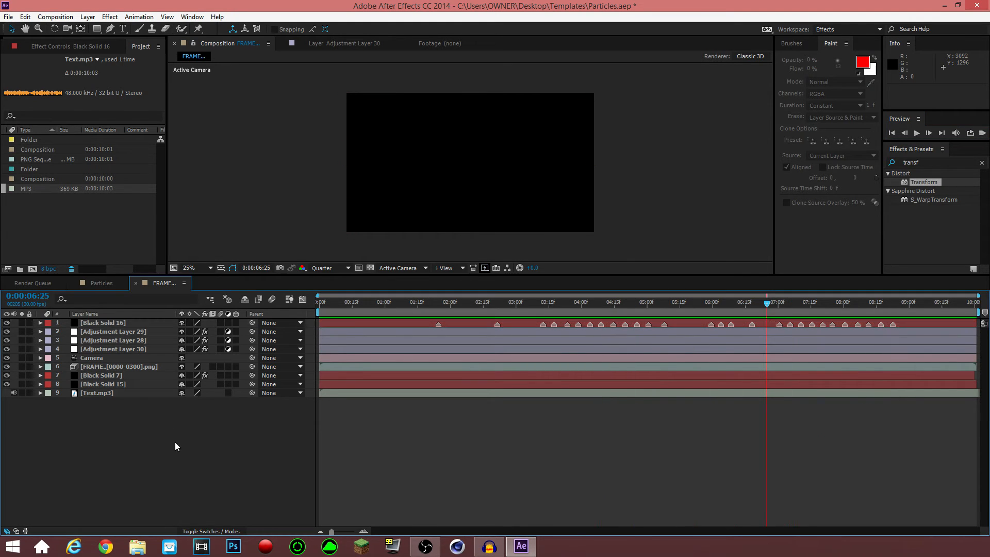
pyautogui.click(85, 323)
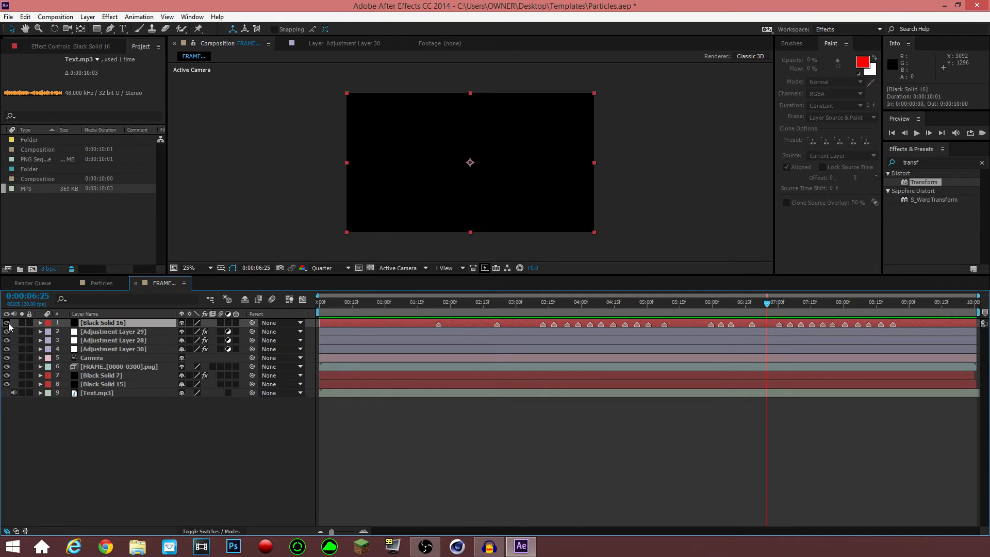
pyautogui.click(6, 323)
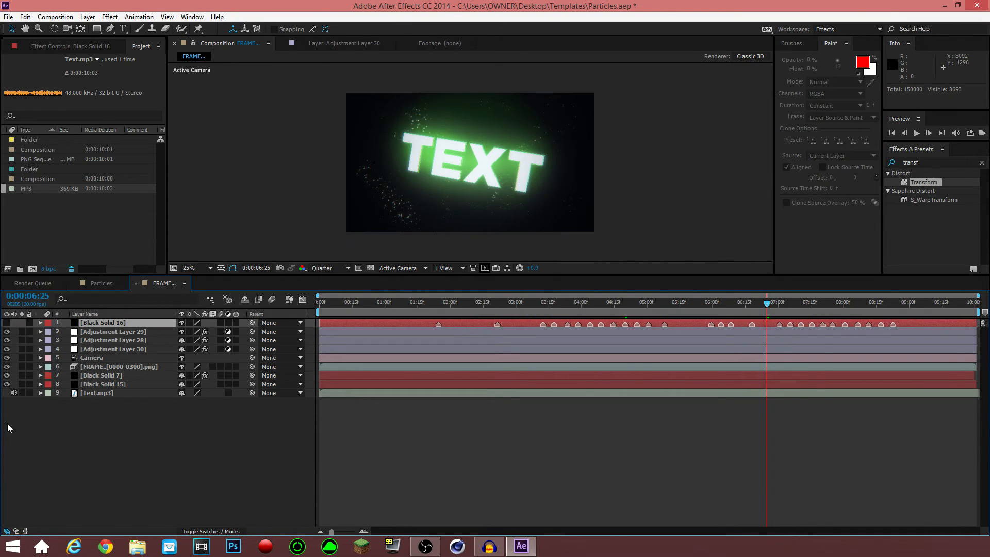
# Expand the Transform 2 effect of Adjustment Layer 30 in the timeline and move to the first beat marker at 0:00:01:25
pyautogui.click(95, 349)
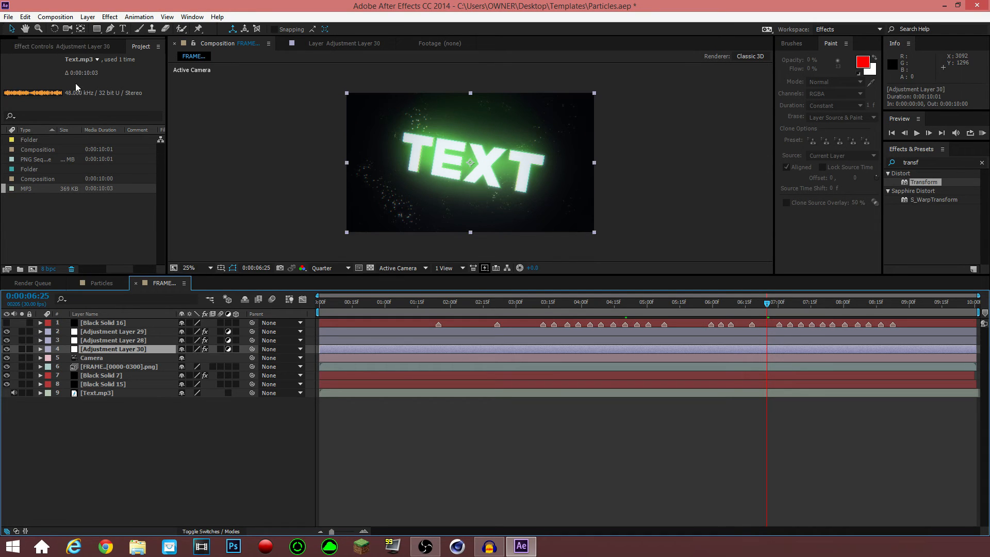
pyautogui.click(71, 46)
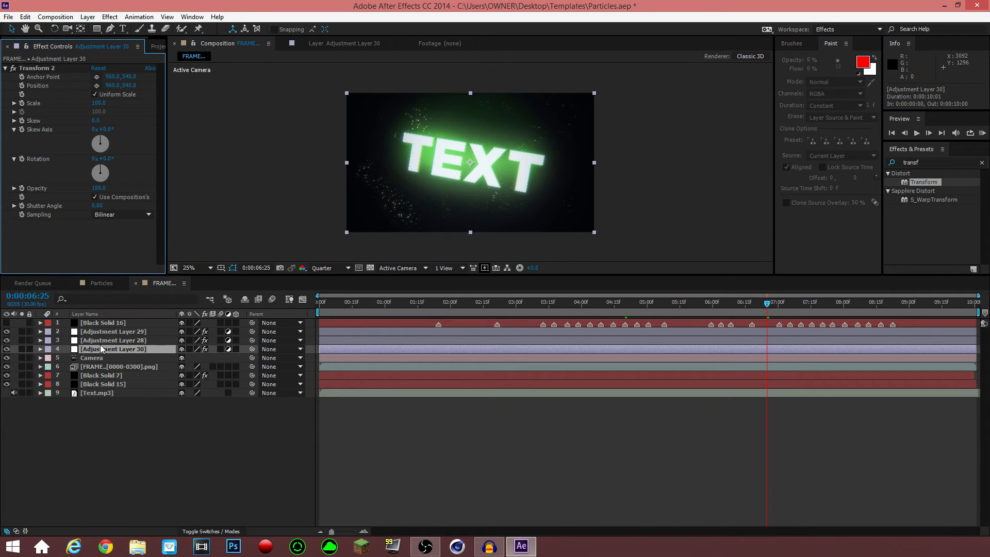
pyautogui.click(439, 302)
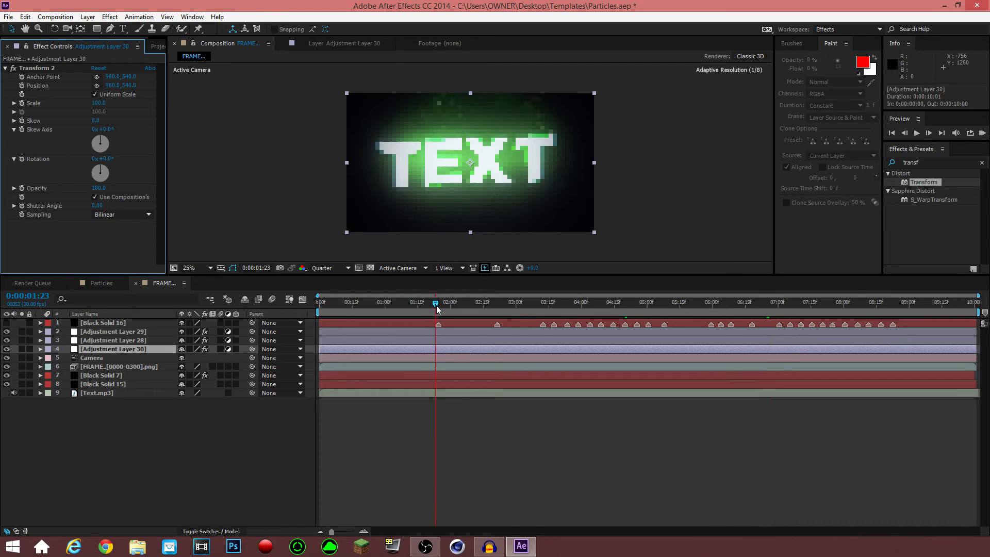
pyautogui.click(40, 350)
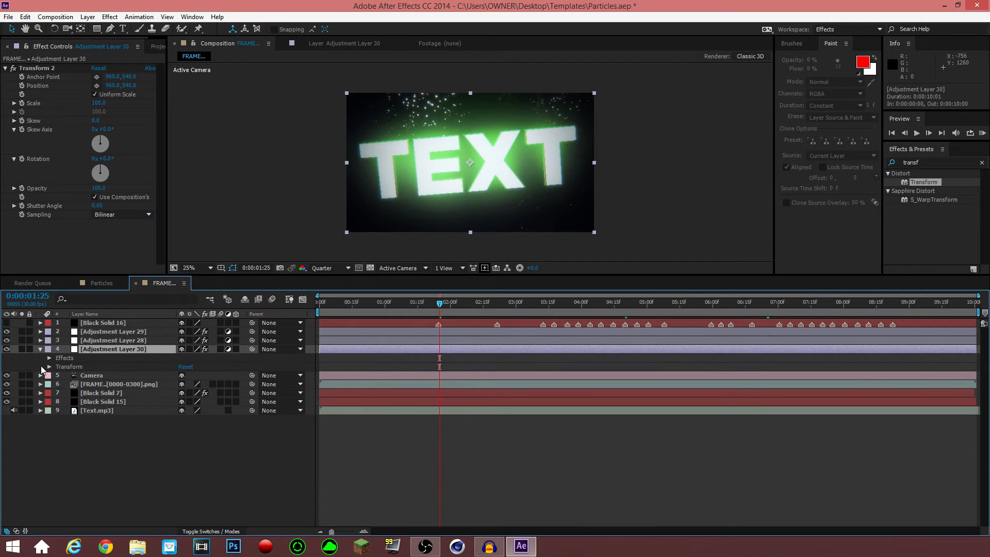
pyautogui.click(48, 358)
pyautogui.click(58, 367)
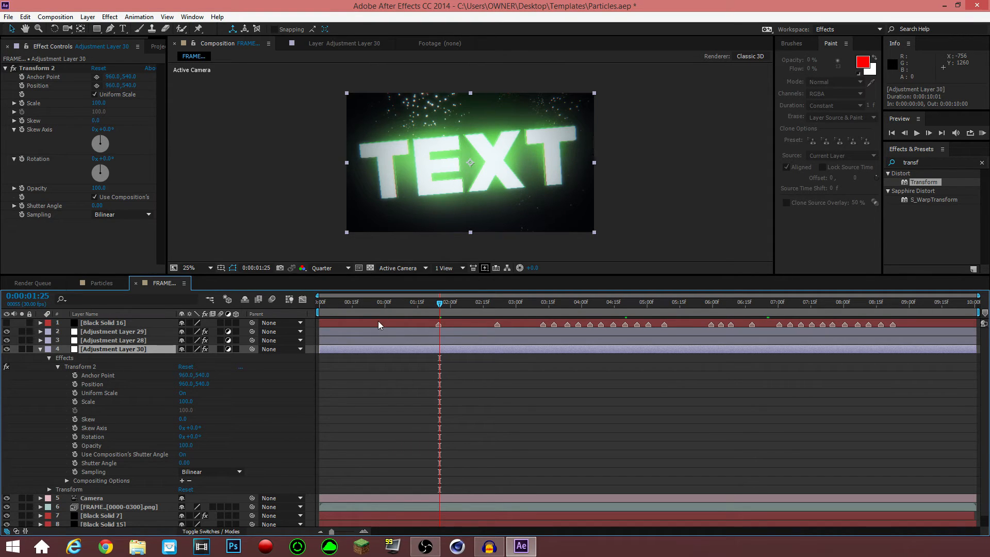
# Keyframe the Transform 2 Scale of Adjustment Layer 30 at 100 on 0:00:01:23 and at 115 on 0:00:01:24
pyautogui.press('pageup')
pyautogui.press('pageup')
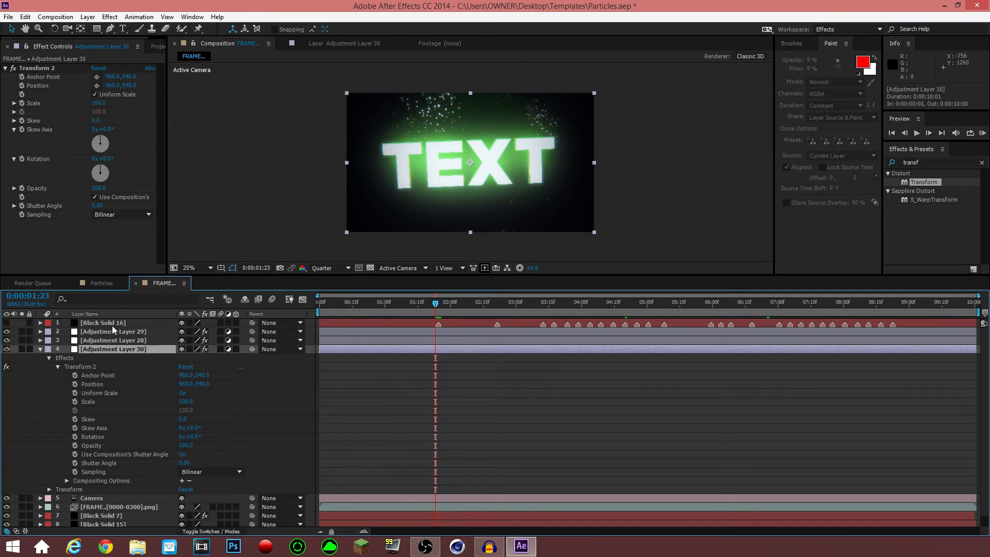
pyautogui.click(439, 304)
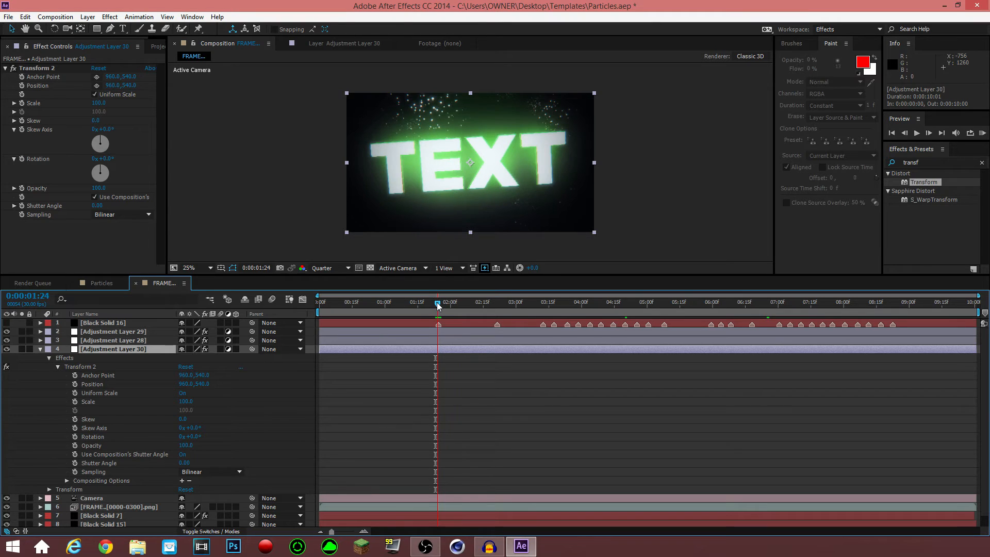
pyautogui.moveTo(438, 304); pyautogui.dragTo(435, 305)
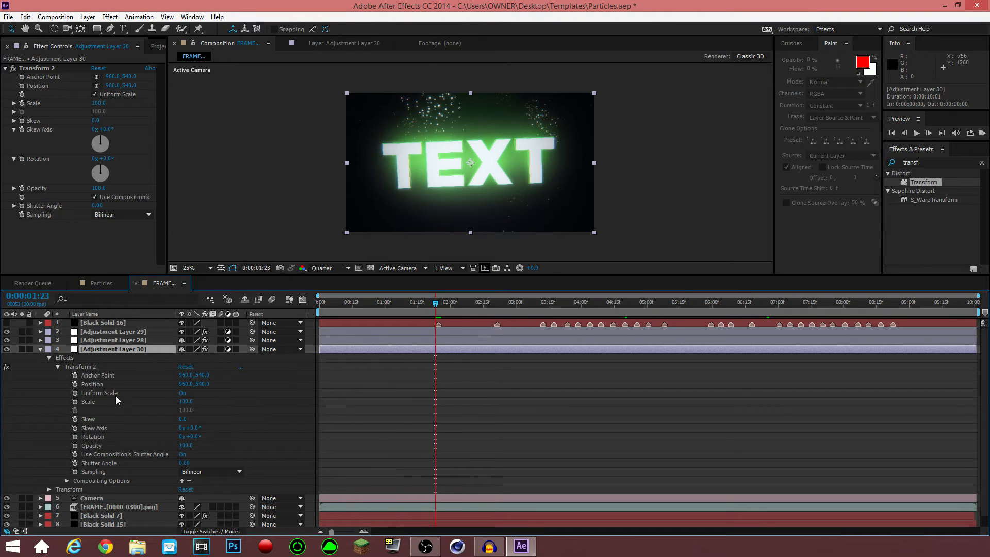
pyautogui.click(74, 402)
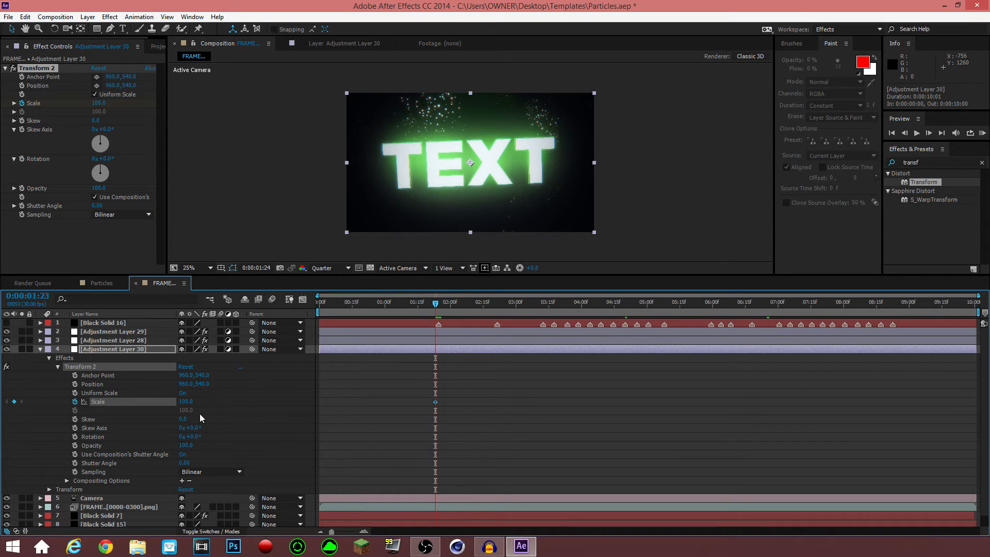
pyautogui.press('pagedown')
pyautogui.click(185, 401)
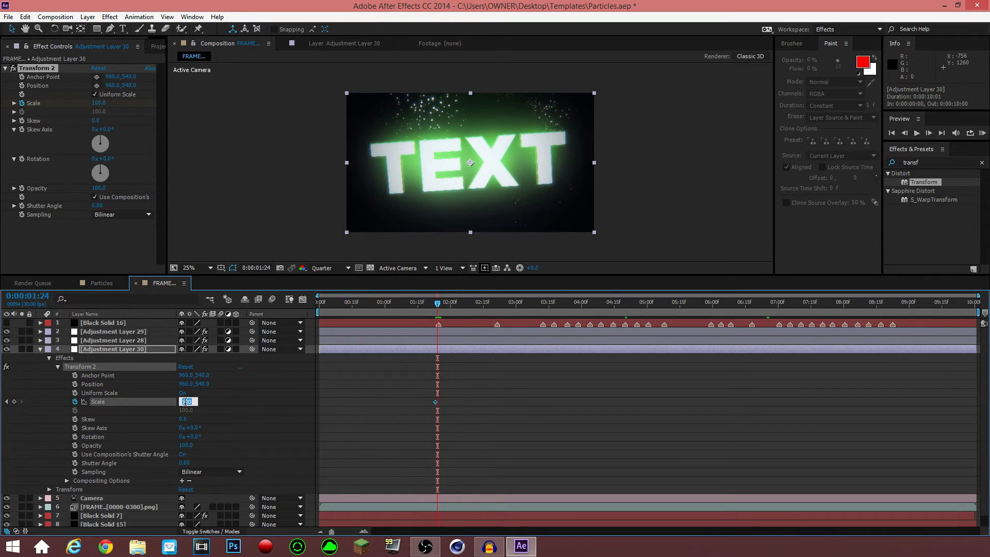
pyautogui.press('Return')
# Copy the two Scale keyframes and paste them at the beat markers near 0:00:02:21, 0:00:03:13 and 0:00:03:18
pyautogui.click(435, 402)
pyautogui.hotkey('ctrl', 'c')
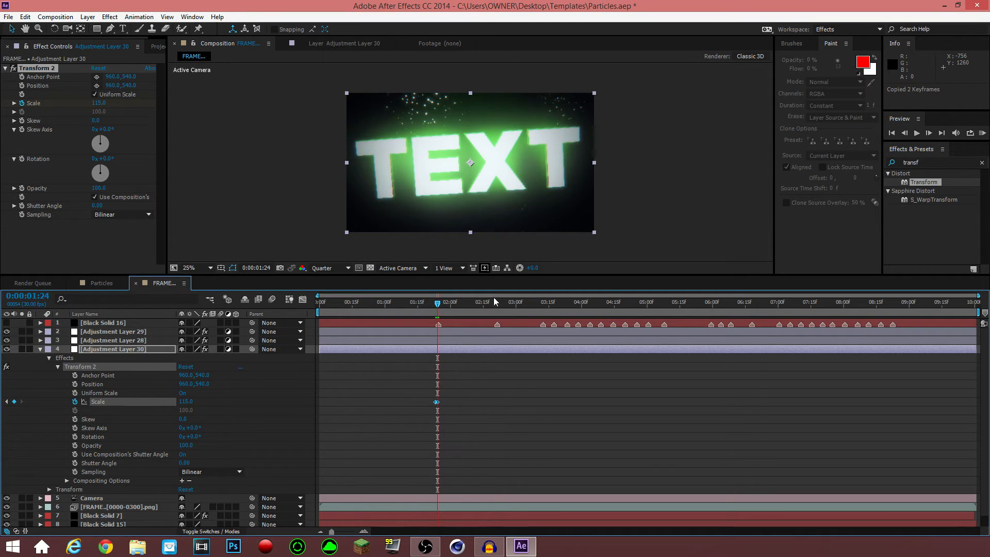
pyautogui.click(496, 303)
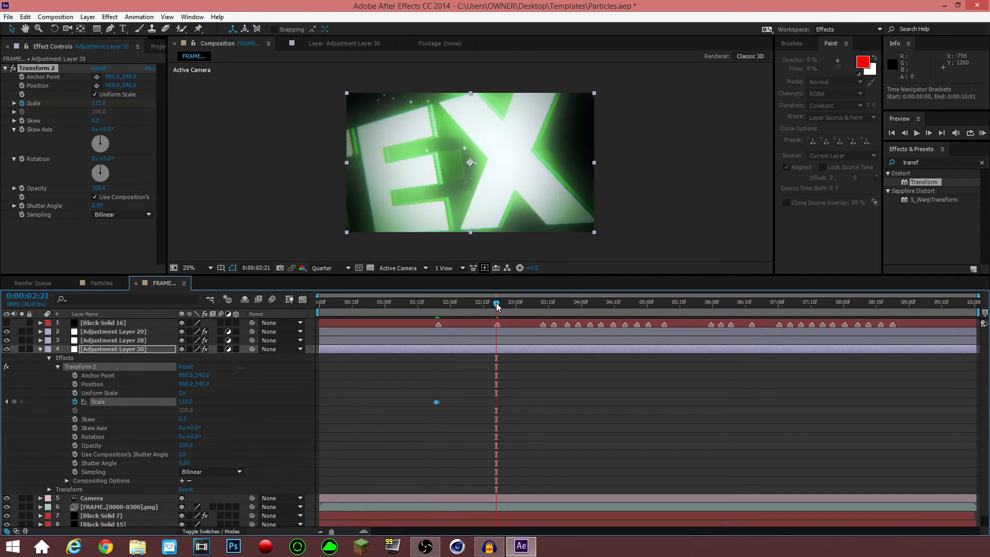
pyautogui.hotkey('ctrl', 'v')
pyautogui.press('space')
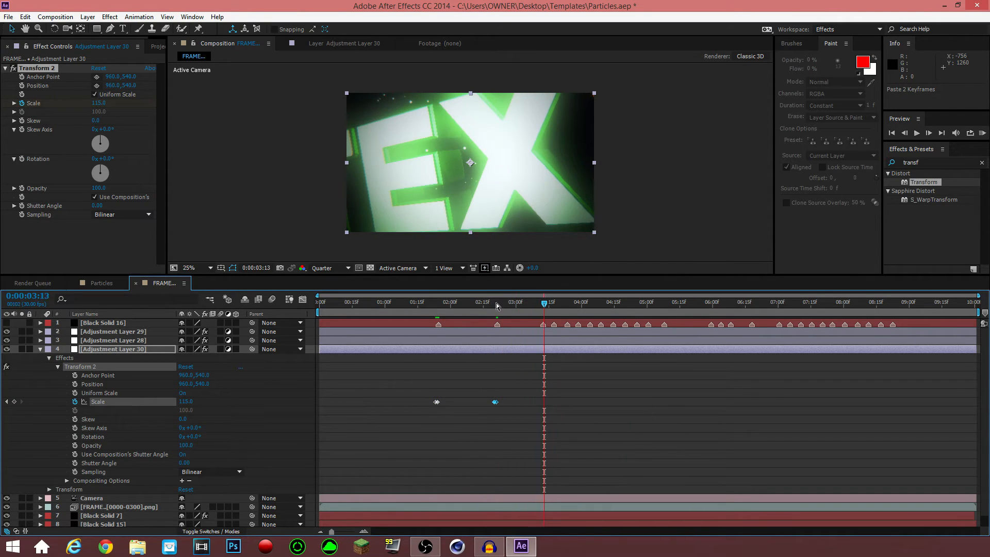
pyautogui.hotkey('ctrl', 'v')
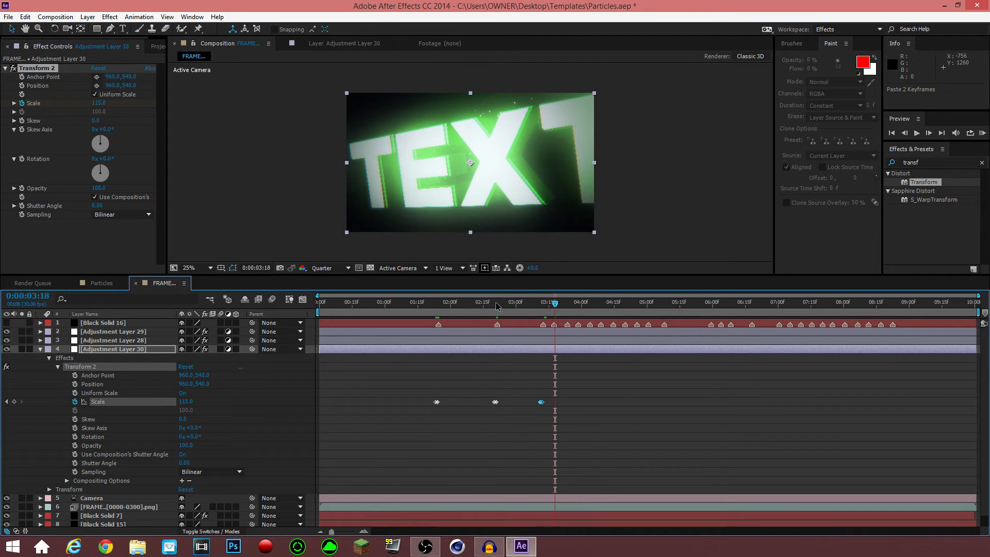
pyautogui.hotkey('ctrl', 'v')
# Paste the copied Scale keyframe pair at the beat markers near 0:00:03:23 and 0:00:03:28
pyautogui.press('pagedown')
pyautogui.press('pagedown')
pyautogui.press('pagedown')
pyautogui.press('pagedown')
pyautogui.press('pagedown')
pyautogui.press('pagedown')
pyautogui.press('pagedown')
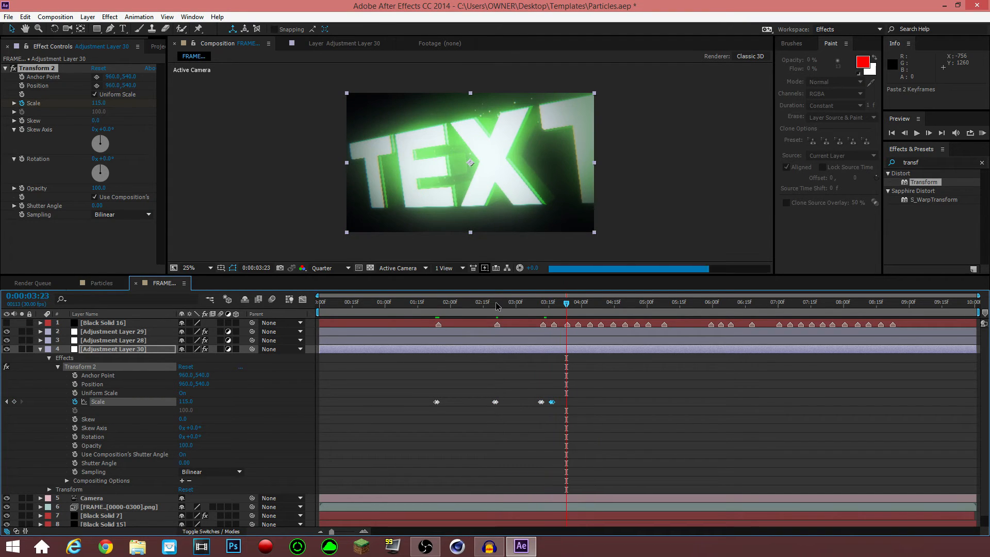
pyautogui.press('pageup')
pyautogui.hotkey('ctrl', 'v')
pyautogui.press('pagedown')
pyautogui.press('pagedown')
pyautogui.press('pagedown')
pyautogui.press('pagedown')
pyautogui.press('pagedown')
pyautogui.press('pagedown')
pyautogui.hotkey('ctrl', 'v')
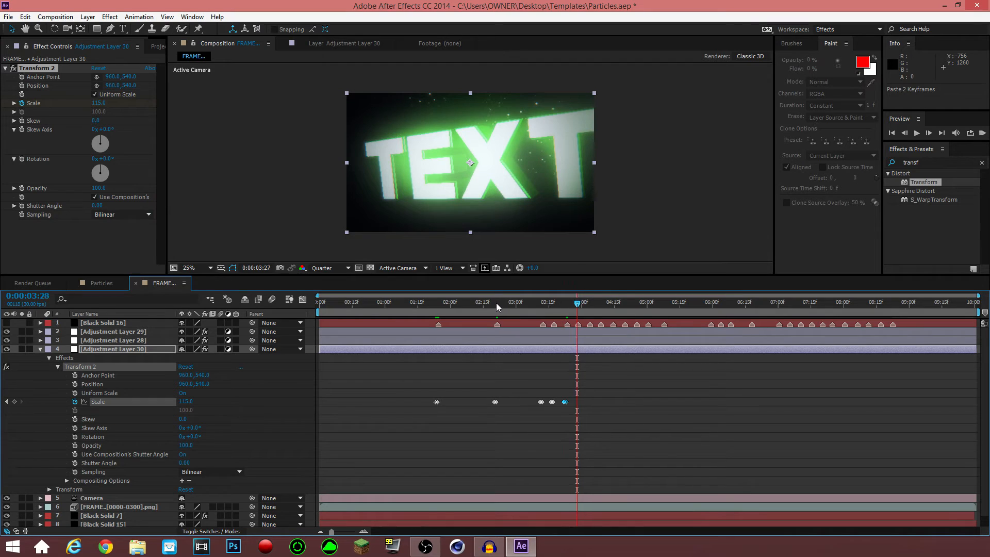
# Paste the copied Scale keyframe pair at the beat markers near 0:00:04:03, 0:00:04:09 and 0:00:04:14
pyautogui.press('pagedown')
pyautogui.press('pagedown')
pyautogui.press('pagedown')
pyautogui.press('pagedown')
pyautogui.press('pagedown')
pyautogui.press('pagedown')
pyautogui.hotkey('ctrl', 'v')
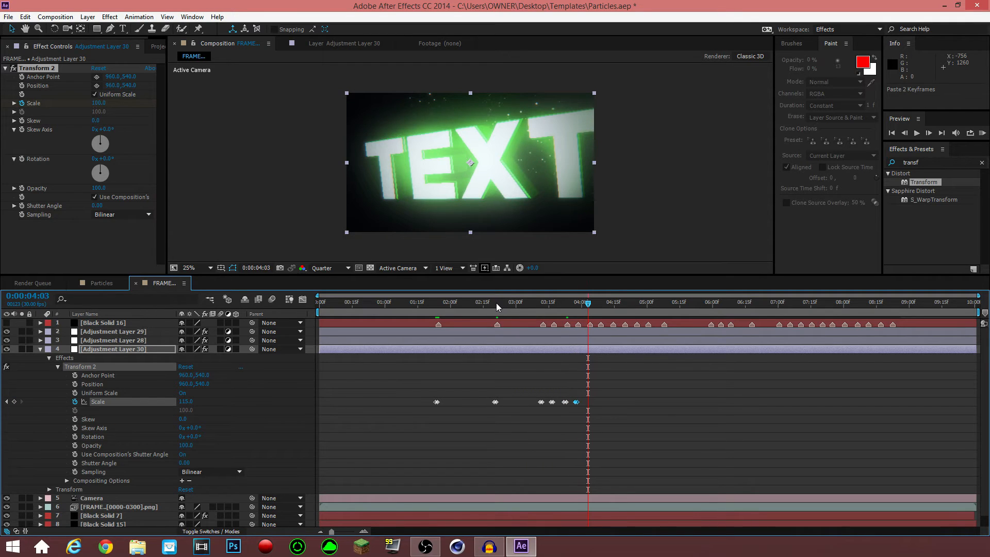
pyautogui.press('pagedown')
pyautogui.press('pagedown')
pyautogui.press('pagedown')
pyautogui.press('pagedown')
pyautogui.press('pagedown')
pyautogui.hotkey('ctrl', 'v')
pyautogui.press('pagedown')
pyautogui.press('pagedown')
pyautogui.press('pagedown')
pyautogui.press('pagedown')
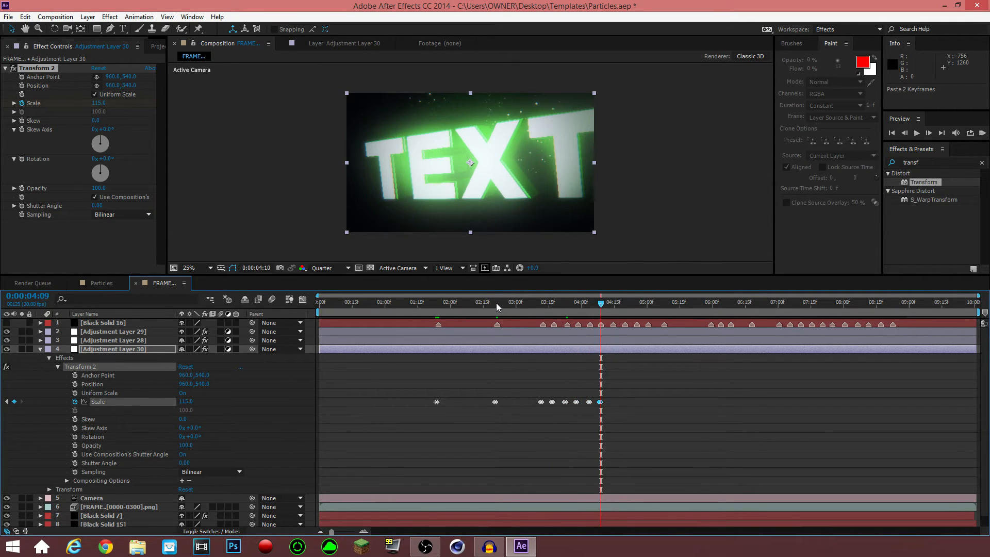
pyautogui.hotkey('ctrl', 'v')
# Paste the Scale keyframe pair at the three beat markers near 0:00:04:20, 0:00:04:24 and 0:00:04:29
pyautogui.press('pagedown')
pyautogui.press('pagedown')
pyautogui.press('pagedown')
pyautogui.press('pagedown')
pyautogui.press('pagedown')
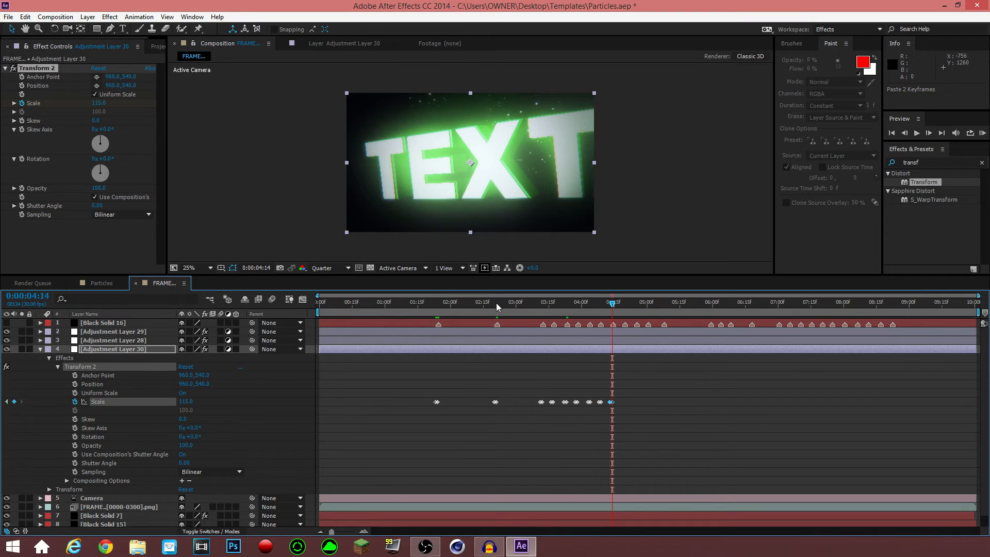
pyautogui.press('pagedown')
pyautogui.hotkey('ctrl', 'v')
pyautogui.press('pagedown')
pyautogui.press('pagedown')
pyautogui.press('pagedown')
pyautogui.press('pagedown')
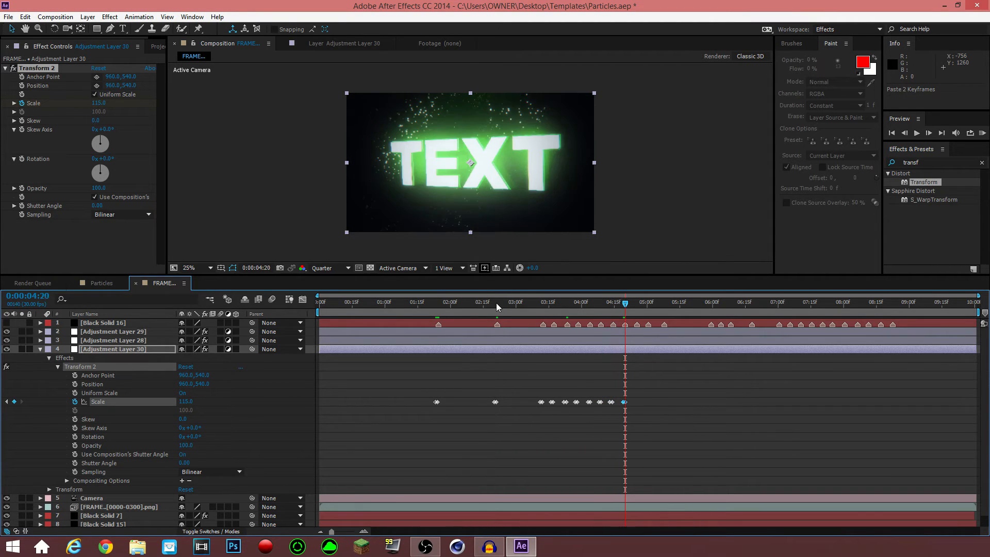
pyautogui.press('pagedown')
pyautogui.press('pagedown')
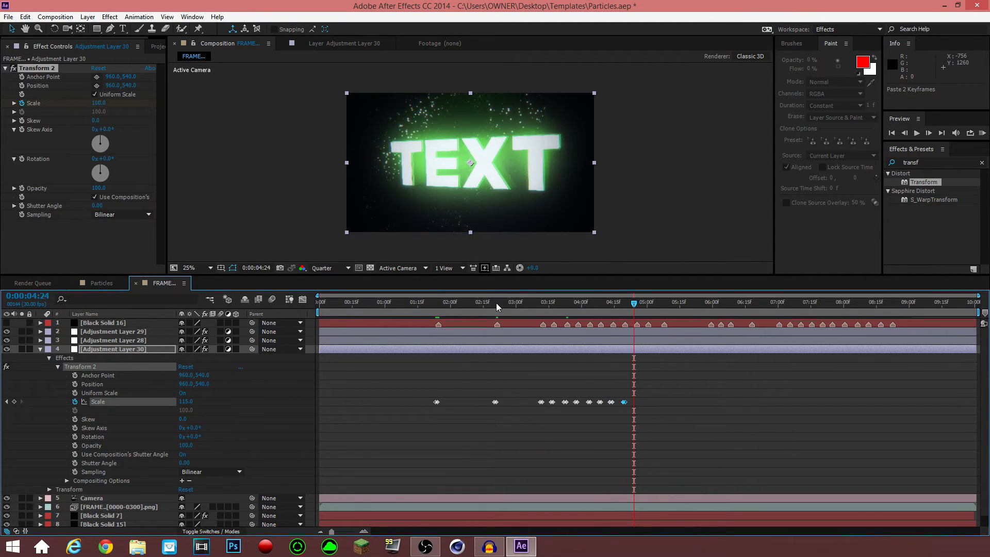
pyautogui.hotkey('ctrl', 'v')
pyautogui.press('pagedown')
pyautogui.press('pagedown')
pyautogui.press('pagedown')
pyautogui.press('pagedown')
pyautogui.press('pagedown')
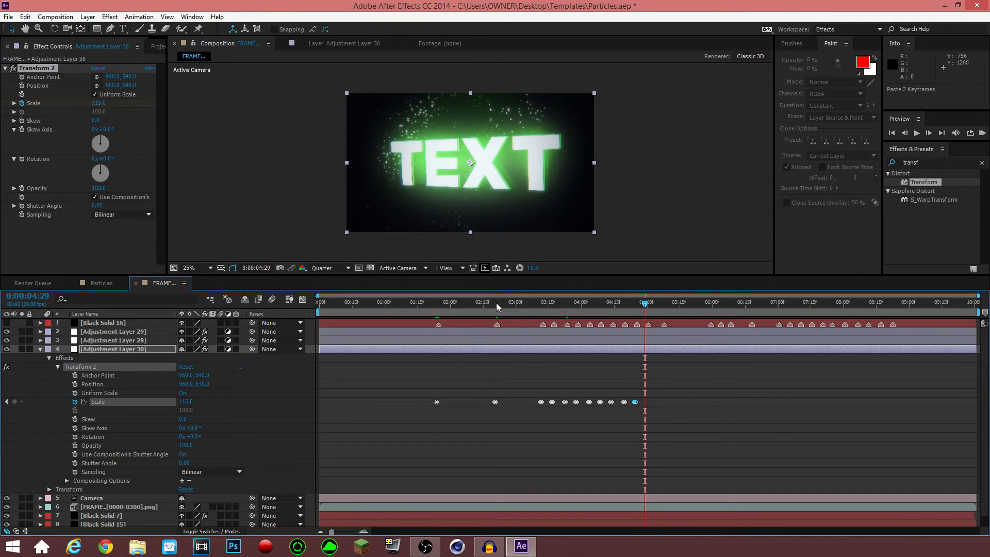
pyautogui.hotkey('ctrl', 'v')
# Paste the Scale keyframe pair at the beat marker near 0:00:05:07
pyautogui.press('pagedown')
pyautogui.press('pagedown')
pyautogui.press('pagedown')
pyautogui.press('pagedown')
pyautogui.press('pagedown')
pyautogui.press('pagedown')
pyautogui.press('pagedown')
pyautogui.press('pagedown')
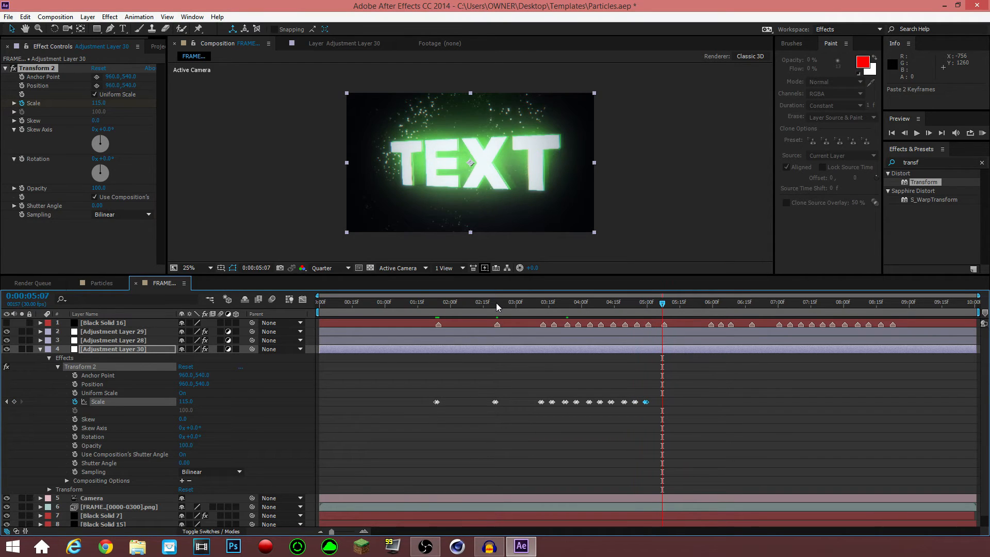
pyautogui.hotkey('ctrl', 'v')
# Paste the Scale keyframe pair at the beat marker near 0:00:05:29, after the long gap between markers
pyautogui.press('pagedown')
pyautogui.press('pagedown')
pyautogui.press('pagedown')
pyautogui.press('pagedown')
pyautogui.press('pagedown')
pyautogui.press('pagedown')
pyautogui.press('pagedown')
pyautogui.press('pagedown')
pyautogui.press('pagedown')
pyautogui.press('pagedown')
pyautogui.press('pagedown')
pyautogui.press('pagedown')
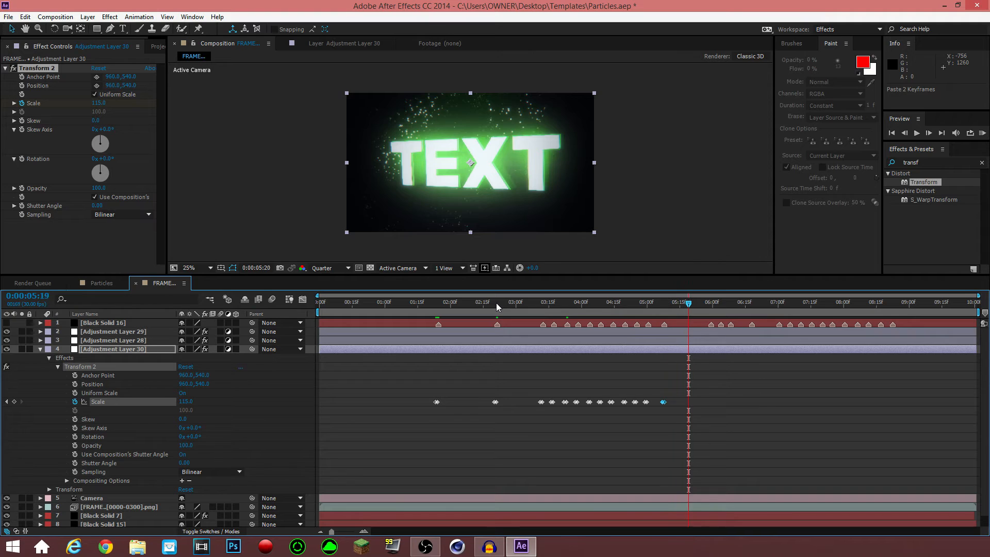
pyautogui.press('pagedown')
pyautogui.press('pagedown')
pyautogui.press('pagedown')
pyautogui.press('pagedown')
pyautogui.press('pagedown')
pyautogui.press('pagedown')
pyautogui.press('pagedown')
pyautogui.press('pagedown')
pyautogui.press('pagedown')
pyautogui.press('pagedown')
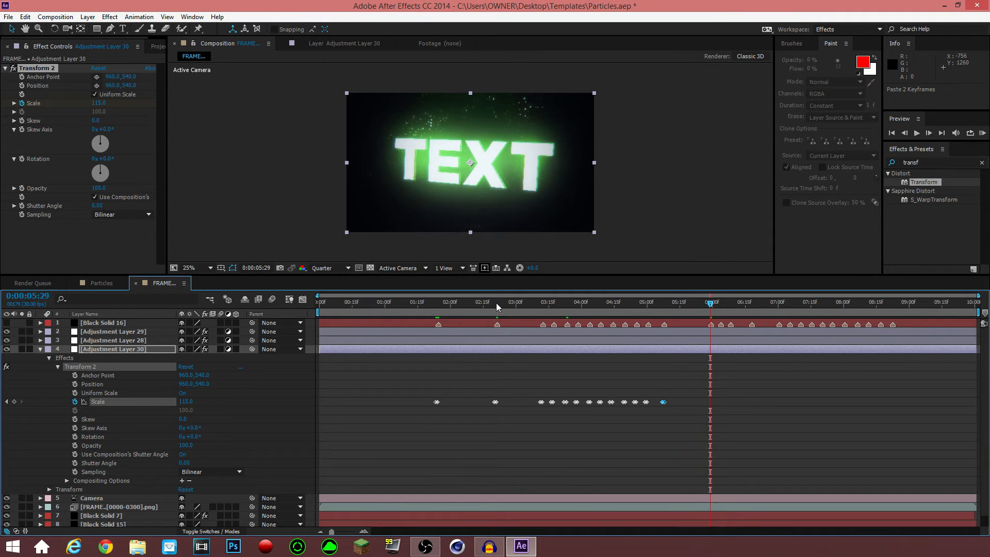
pyautogui.hotkey('ctrl', 'v')
# Paste the Scale keyframe pair at the beat markers near 0:00:06:04 and 0:00:06:08
pyautogui.press('pagedown')
pyautogui.press('pagedown')
pyautogui.press('pagedown')
pyautogui.press('pagedown')
pyautogui.press('pagedown')
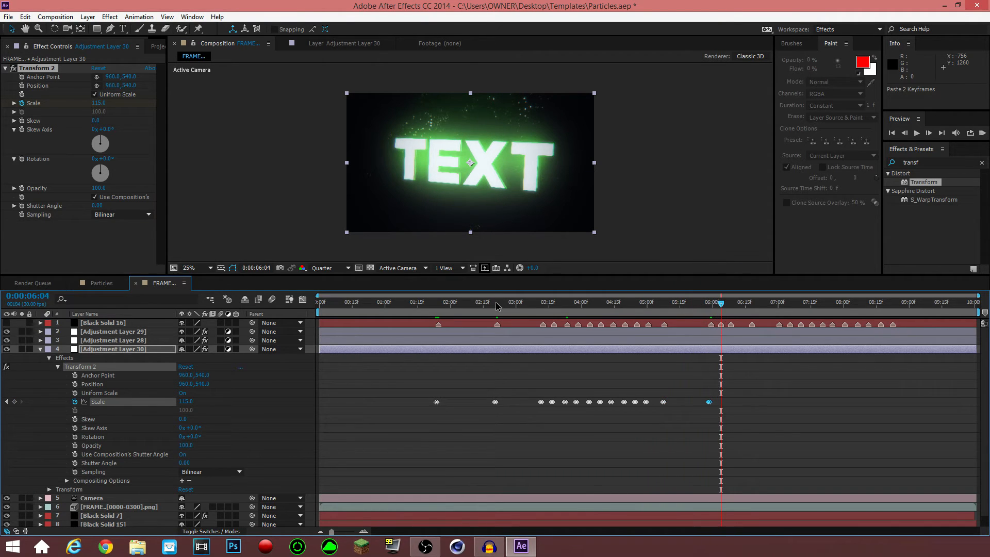
pyautogui.hotkey('ctrl', 'v')
pyautogui.press('pagedown')
pyautogui.press('pagedown')
pyautogui.press('pagedown')
pyautogui.press('pagedown')
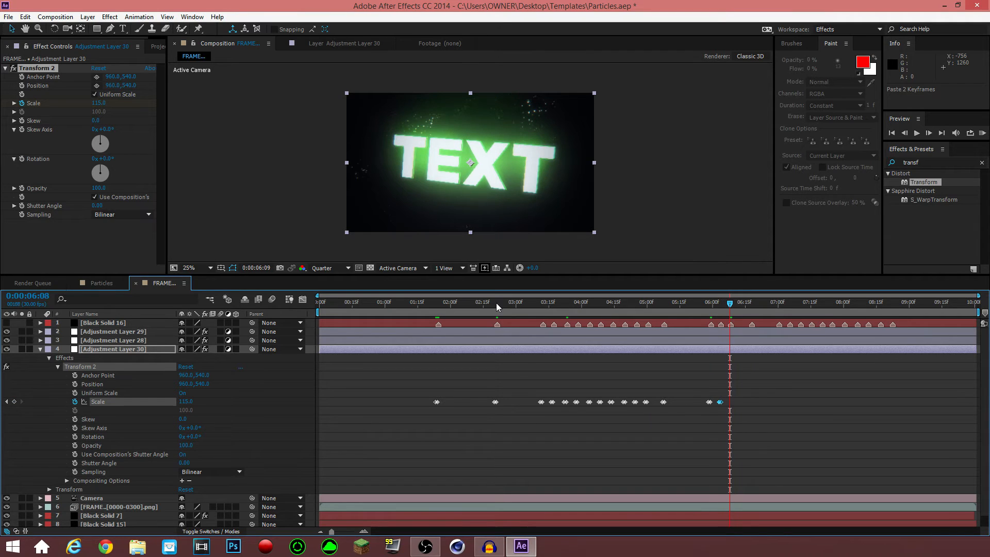
pyautogui.hotkey('ctrl', 'v')
# Paste the Scale keyframe pair at the beat marker shortly after 0:00:06:15 and at the one near 0:00:07:00
pyautogui.press('pagedown')
pyautogui.press('pagedown')
pyautogui.press('pagedown')
pyautogui.press('pagedown')
pyautogui.press('pagedown')
pyautogui.press('pagedown')
pyautogui.press('pagedown')
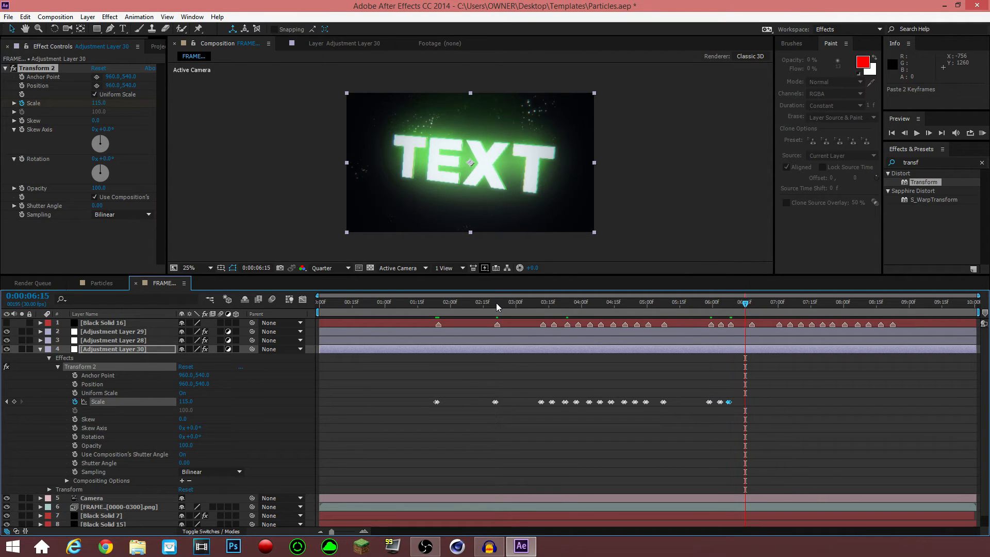
pyautogui.press('pagedown')
pyautogui.press('pagedown')
pyautogui.press('pagedown')
pyautogui.hotkey('ctrl', 'v')
pyautogui.press('pagedown')
pyautogui.press('pagedown')
pyautogui.press('pagedown')
pyautogui.press('pagedown')
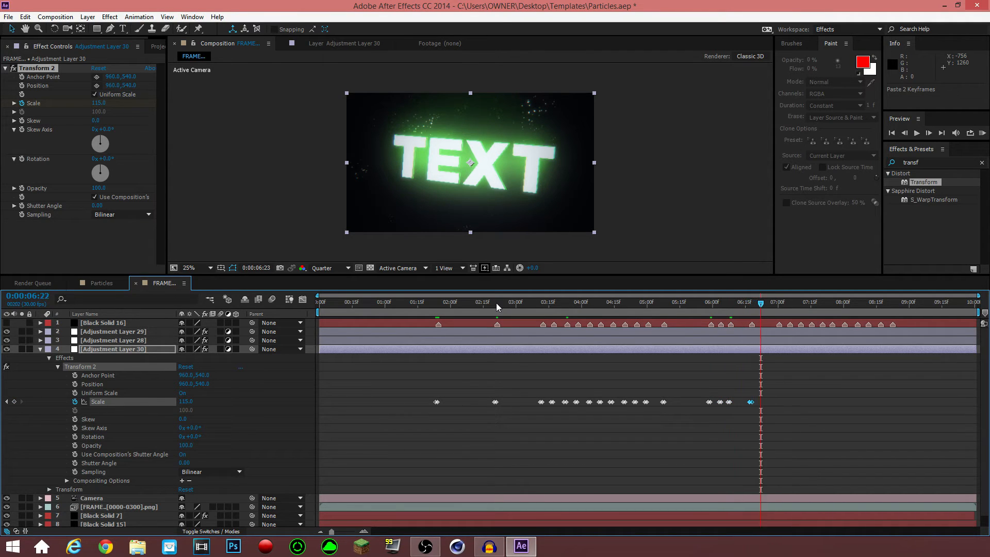
pyautogui.press('pagedown')
pyautogui.press('pagedown')
pyautogui.press('pagedown')
pyautogui.press('pagedown')
pyautogui.press('pagedown')
pyautogui.press('pagedown')
pyautogui.press('pagedown')
pyautogui.press('pagedown')
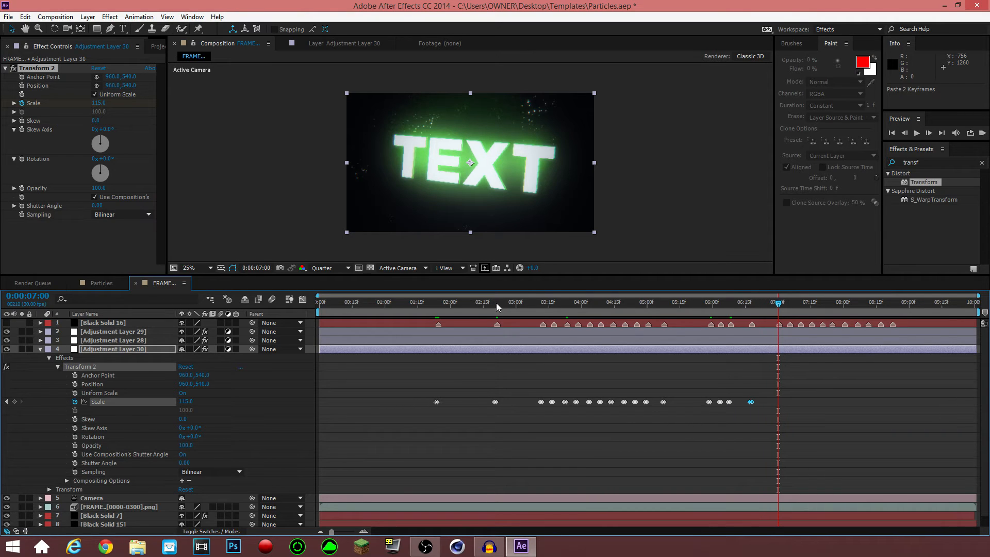
pyautogui.hotkey('ctrl', 'v')
# Paste the Scale keyframe pair at the beat marker near 0:00:07:05
pyautogui.press('pagedown')
pyautogui.press('pagedown')
pyautogui.press('pagedown')
pyautogui.press('pagedown')
pyautogui.press('pagedown')
pyautogui.press('pagedown')
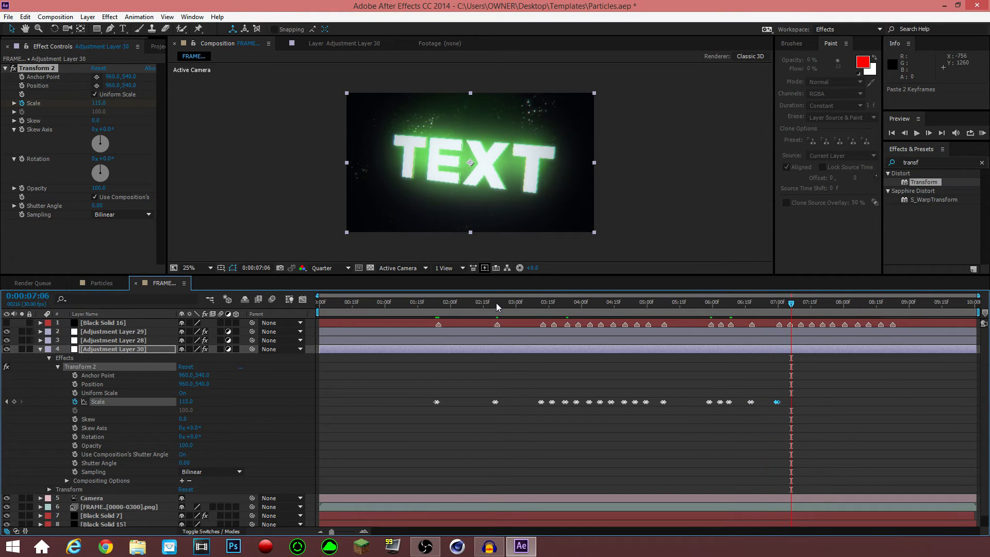
pyautogui.hotkey('ctrl', 'v')
# Paste the Scale keyframe pair at the beat marker near 0:00:07:10
pyautogui.press('pagedown')
pyautogui.press('pagedown')
pyautogui.press('pagedown')
pyautogui.press('pagedown')
pyautogui.press('pagedown')
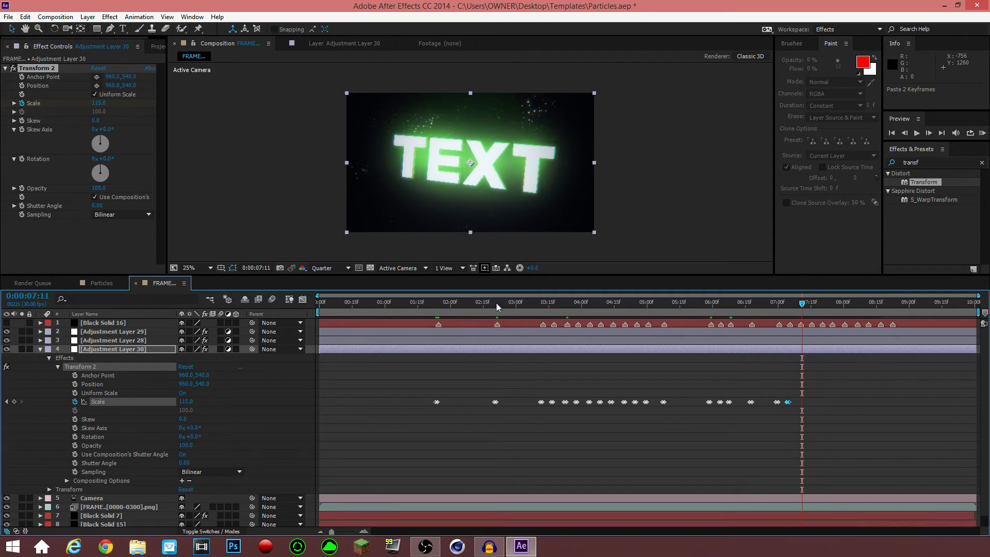
pyautogui.hotkey('ctrl', 'v')
# Paste the Scale keyframe pair at the beat markers near 0:00:07:15 and 0:00:07:20
pyautogui.press('pagedown')
pyautogui.press('pagedown')
pyautogui.press('pagedown')
pyautogui.press('pagedown')
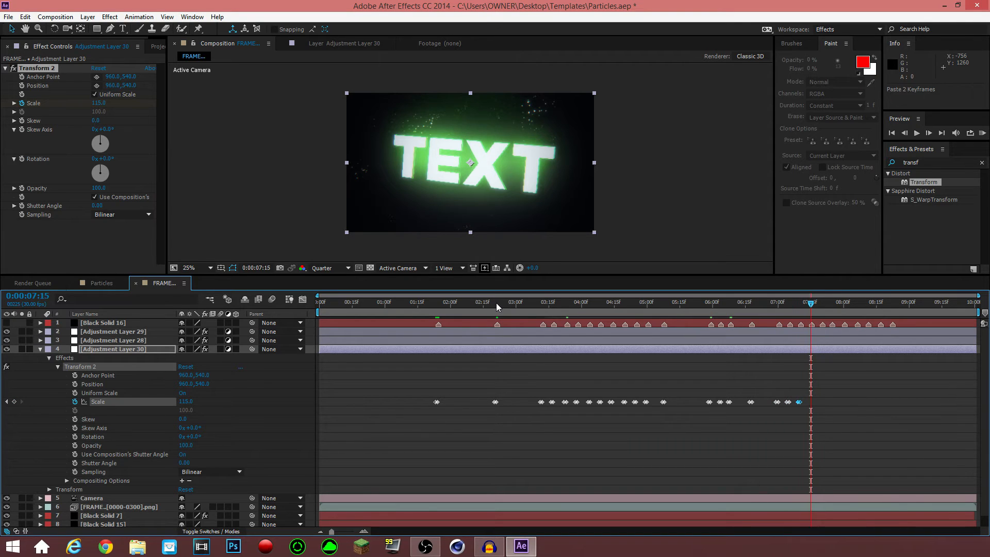
pyautogui.hotkey('ctrl', 'v')
pyautogui.press('pagedown')
pyautogui.press('pagedown')
pyautogui.press('pagedown')
pyautogui.press('pagedown')
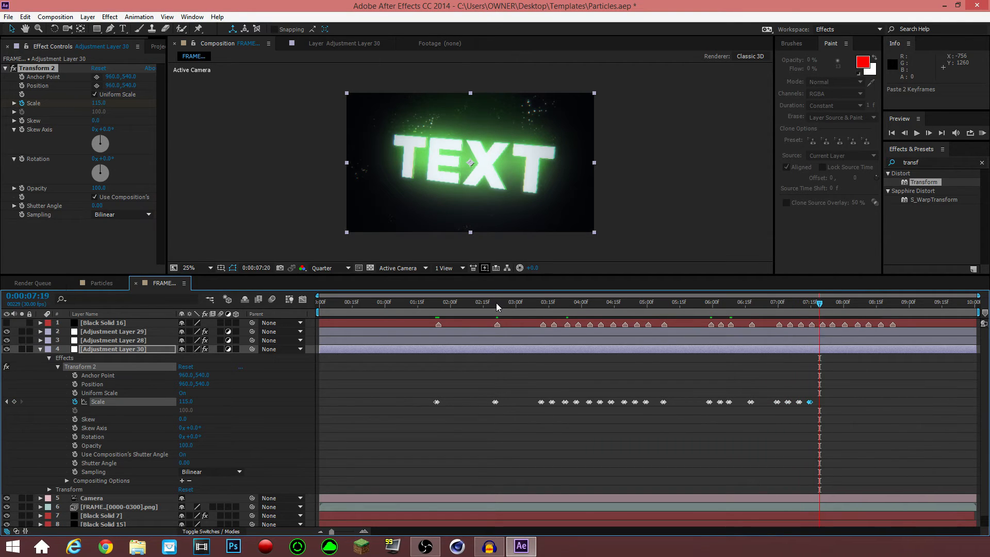
pyautogui.hotkey('ctrl', 'v')
# Paste the Scale keyframe pair at the beat markers near 0:00:07:25 and 0:00:08:01
pyautogui.press('pagedown')
pyautogui.press('pagedown')
pyautogui.press('pagedown')
pyautogui.press('pagedown')
pyautogui.press('pagedown')
pyautogui.press('pagedown')
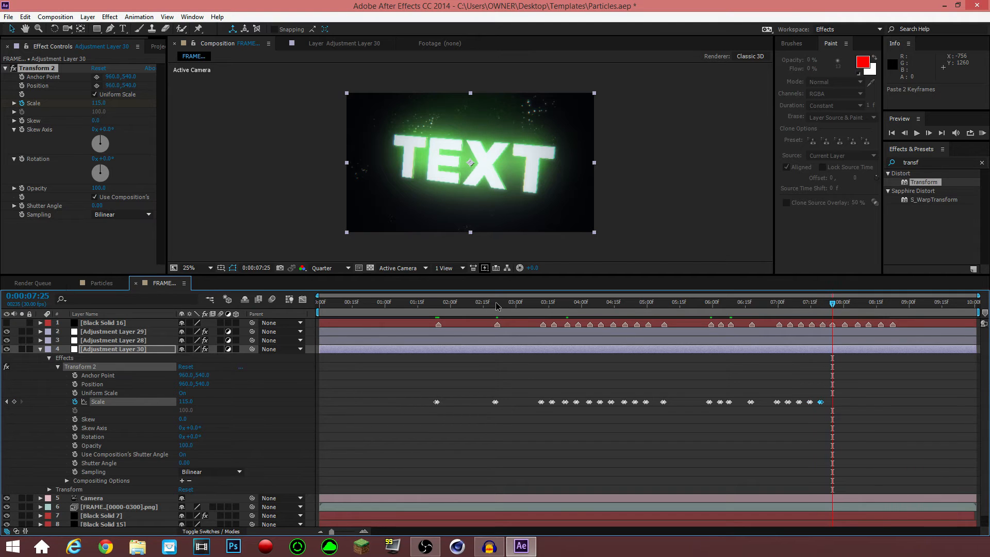
pyautogui.press('pageup')
pyautogui.press('pagedown')
pyautogui.press('pagedown')
pyautogui.press('pagedown')
pyautogui.press('pagedown')
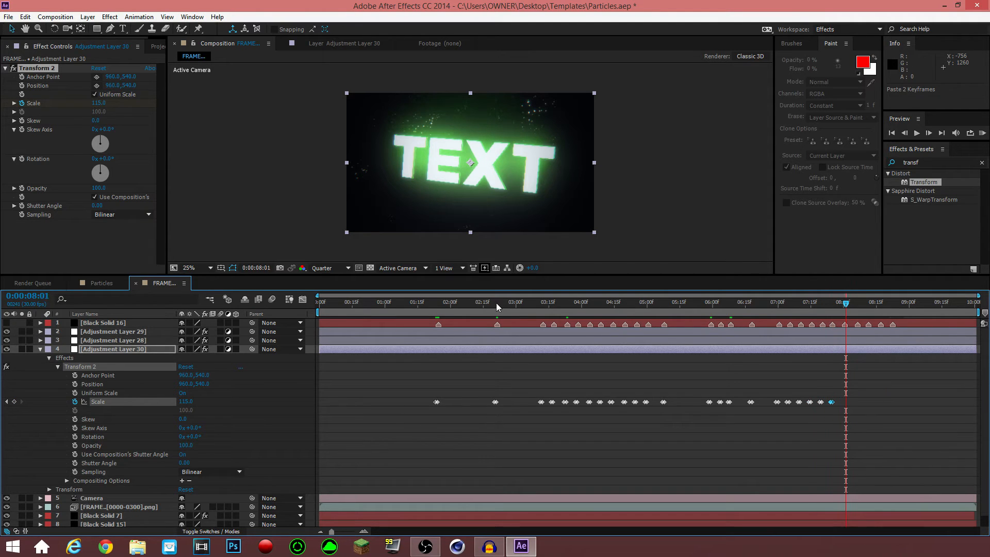
pyautogui.hotkey('ctrl', 'v')
# Paste the Scale keyframe pair at the beat marker near 0:00:08:06
pyautogui.press('pagedown')
pyautogui.press('pagedown')
pyautogui.press('pagedown')
pyautogui.press('pagedown')
pyautogui.press('pagedown')
pyautogui.press('pagedown')
pyautogui.press('pagedown')
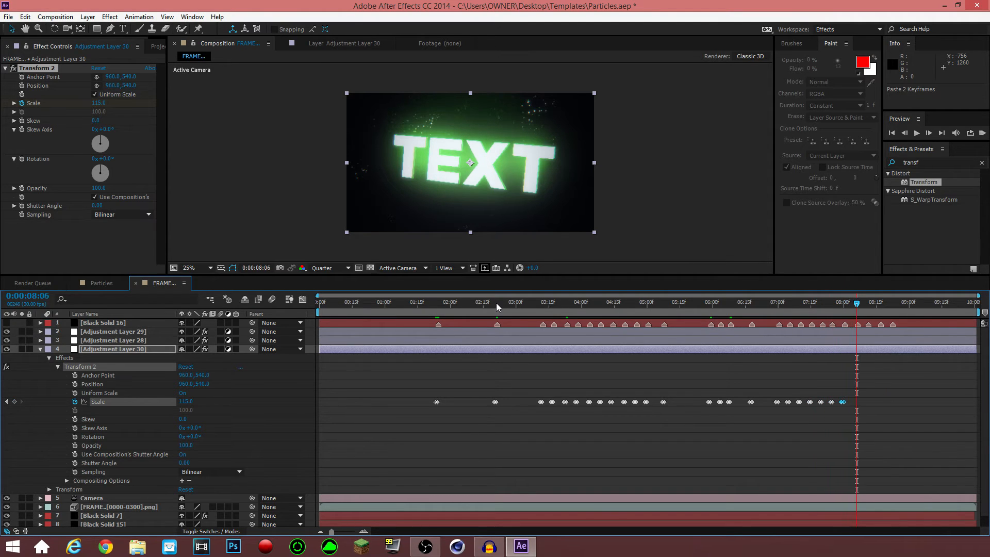
pyautogui.hotkey('ctrl', 'v')
# Paste the Scale keyframe pair at the beat marker near 0:00:08:12
pyautogui.press('pagedown')
pyautogui.press('pagedown')
pyautogui.press('pagedown')
pyautogui.press('pagedown')
pyautogui.press('pagedown')
pyautogui.press('pagedown')
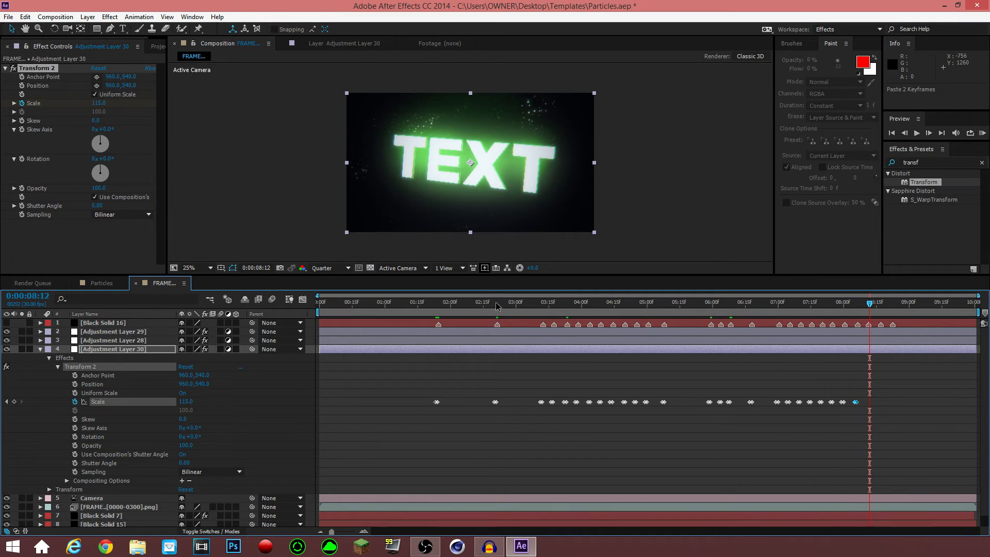
pyautogui.hotkey('ctrl', 'v')
# Paste the Scale keyframe pair at the beat marker near 0:00:08:17, the second-to-last one
pyautogui.press('pagedown')
pyautogui.press('pagedown')
pyautogui.press('pagedown')
pyautogui.press('pagedown')
pyautogui.press('pagedown')
pyautogui.hotkey('ctrl', 'v')
# Paste the Scale keyframe pair at the last beat marker, near 0:00:08:22
pyautogui.press('pagedown')
pyautogui.press('pagedown')
pyautogui.press('pagedown')
pyautogui.press('pagedown')
pyautogui.press('pagedown')
pyautogui.hotkey('ctrl', 'v')
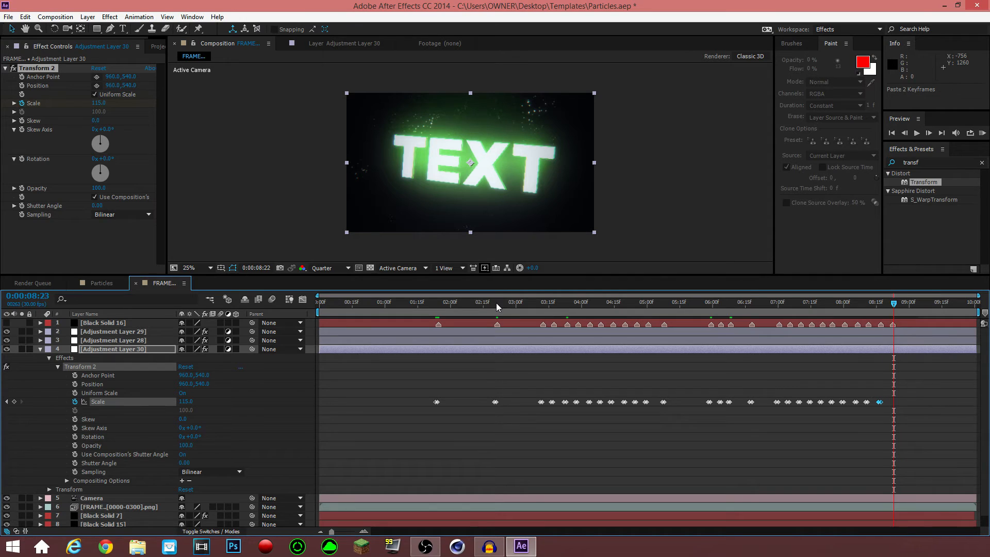
pyautogui.press('pagedown')
pyautogui.press('pagedown')
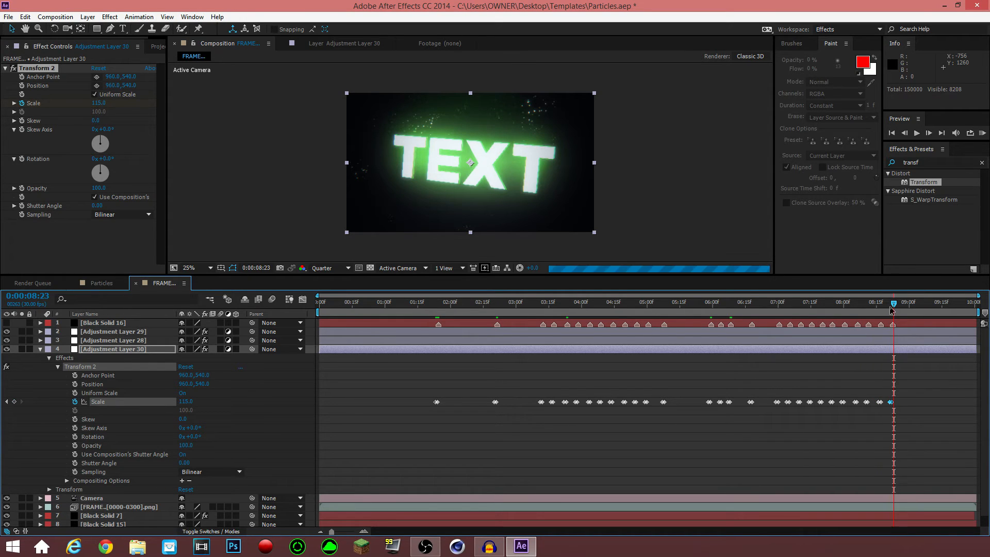
# Add a Scale keyframe of 100 at the very end of the composition, at 0:00:10:01
pyautogui.moveTo(948, 303); pyautogui.dragTo(960, 303)
pyautogui.click(977, 305)
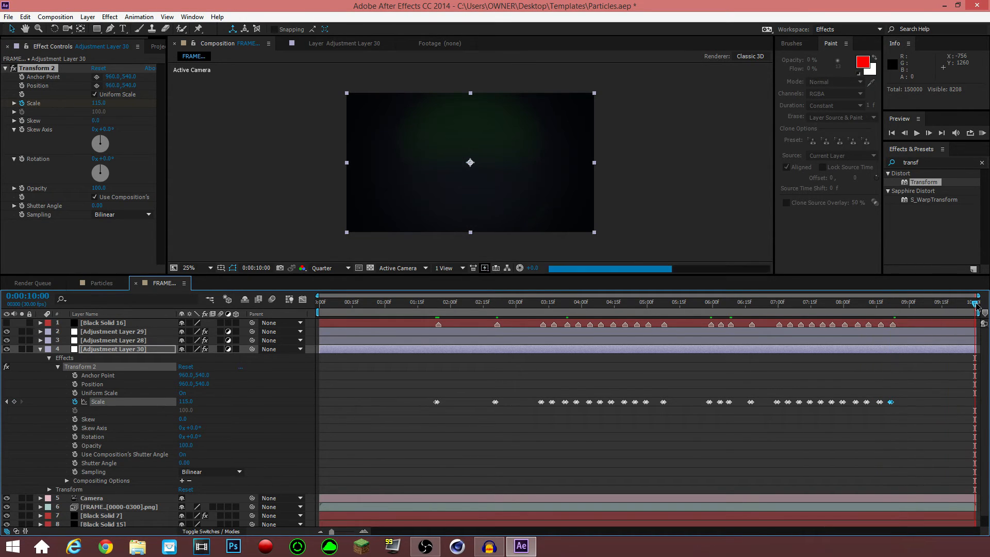
pyautogui.click(186, 402)
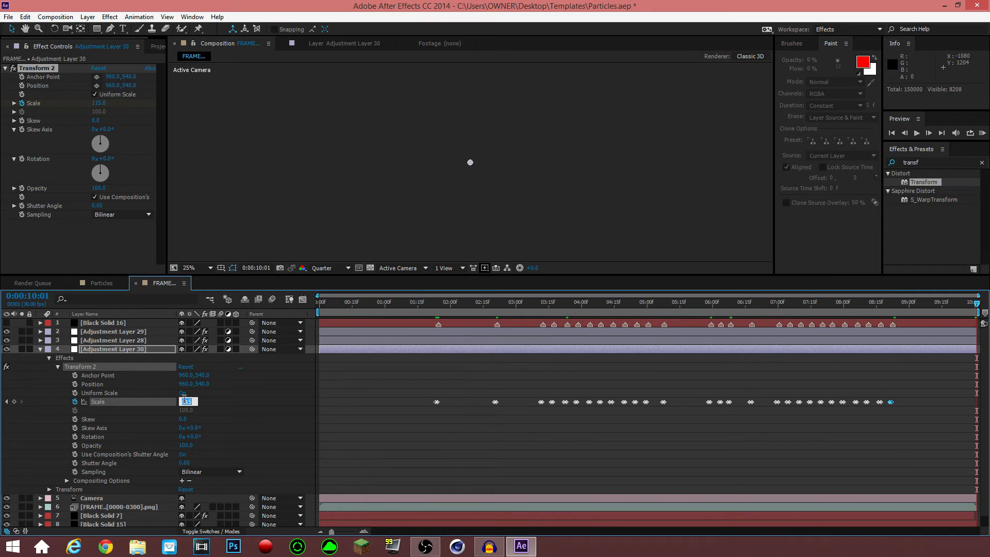
pyautogui.write('100')
pyautogui.press('Return')
pyautogui.moveTo(431, 303); pyautogui.dragTo(721, 303)
pyautogui.moveTo(590, 303); pyautogui.dragTo(671, 302)
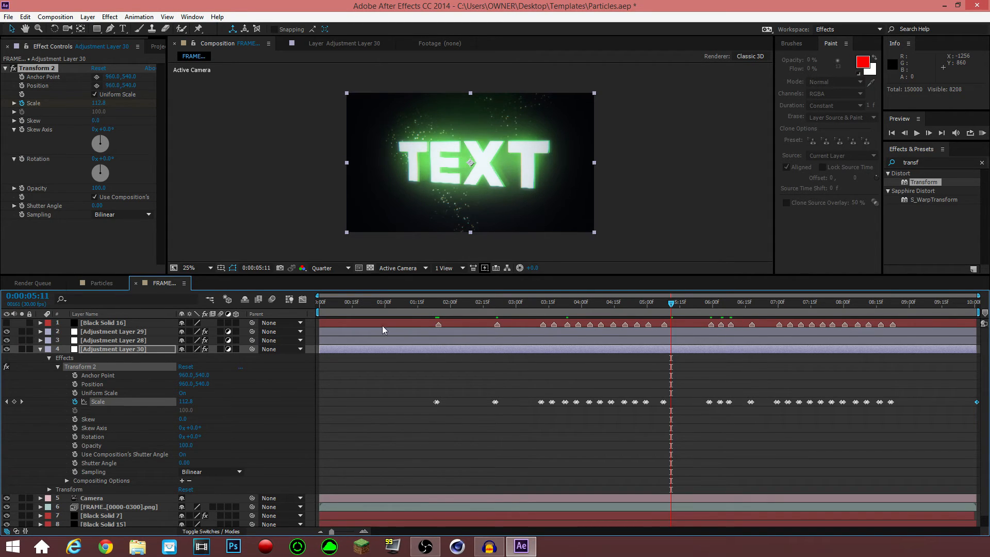
pyautogui.click(547, 304)
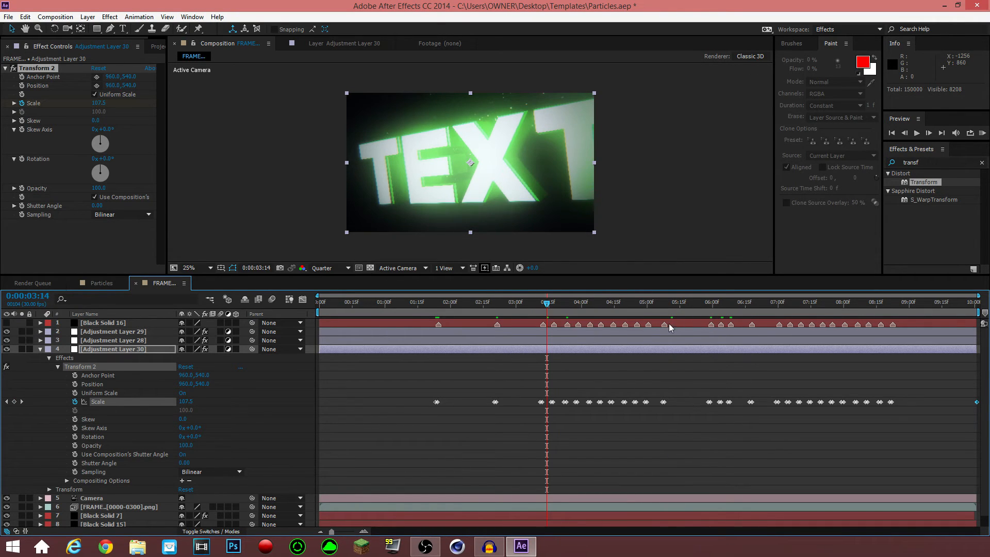
pyautogui.moveTo(669, 327); pyautogui.dragTo(662, 327)
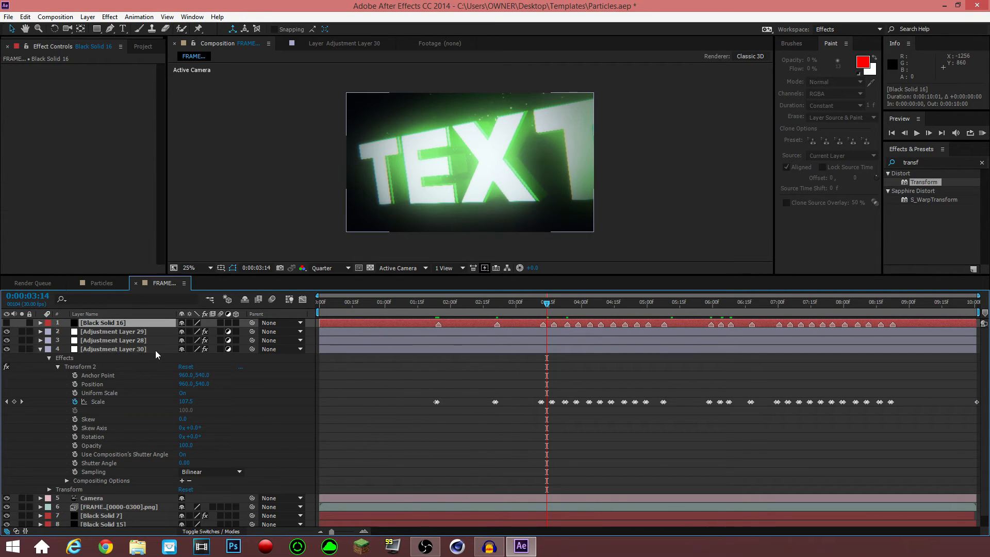
# Collapse Adjustment Layer 30, create a new adjustment layer and place it directly below that layer
pyautogui.click(95, 349)
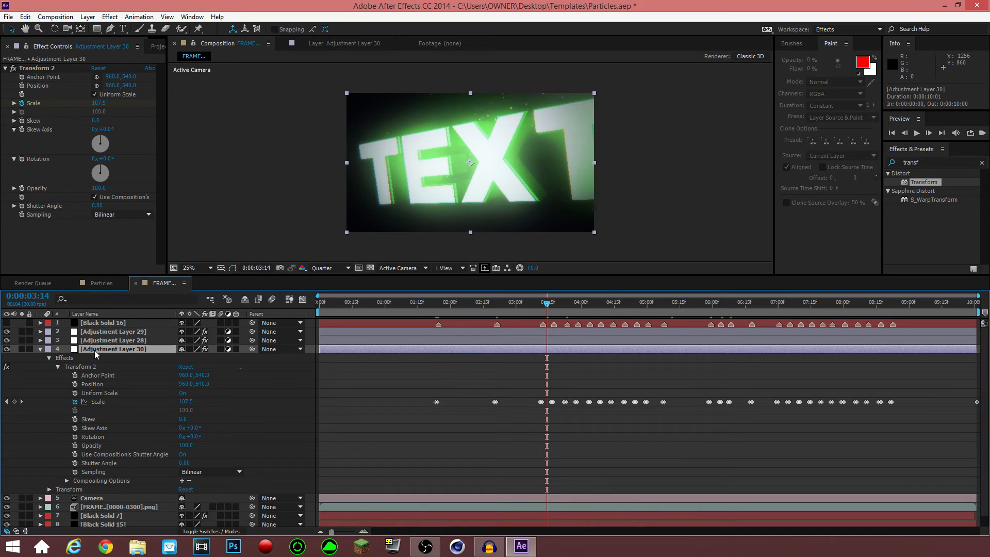
pyautogui.click(40, 349)
pyautogui.rightClick(74, 422)
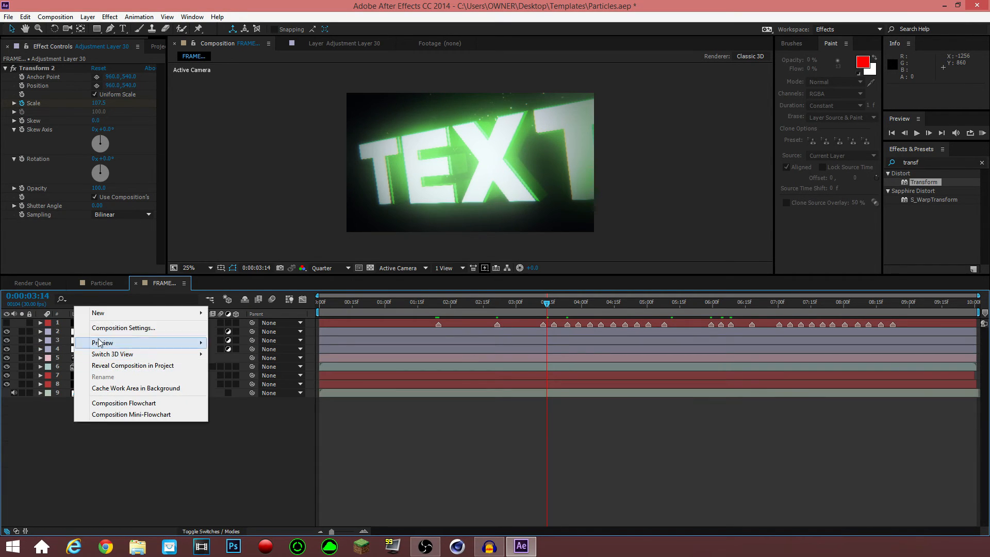
pyautogui.moveTo(122, 313)
pyautogui.click(232, 395)
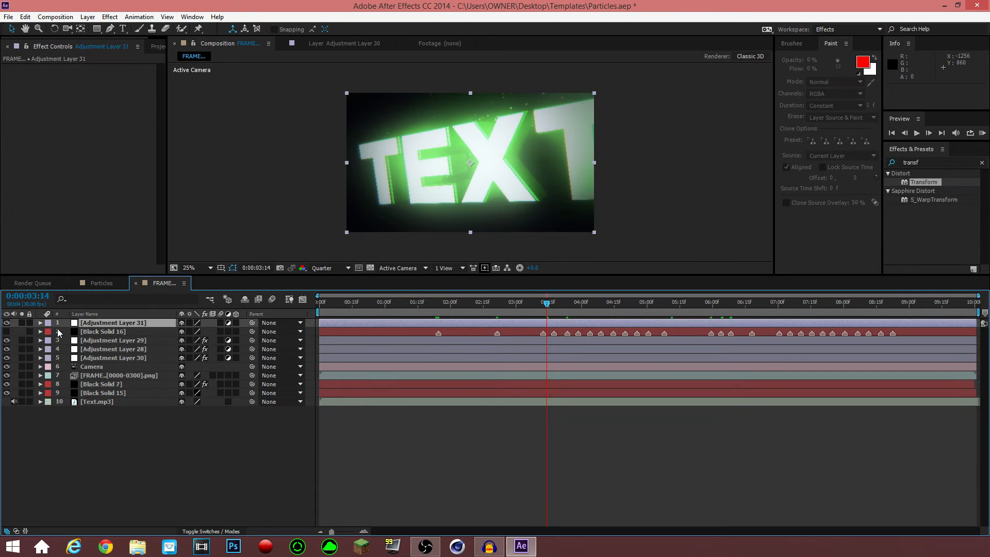
pyautogui.moveTo(108, 361); pyautogui.dragTo(109, 361)
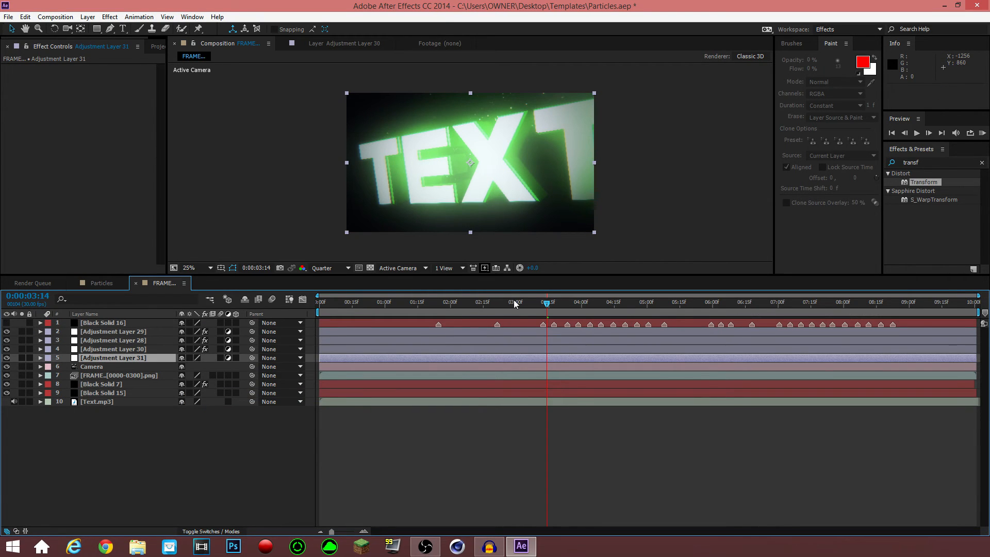
# Search the effects for "shake" and apply Sapphire's S_Shake to the new adjustment layer
pyautogui.click(951, 162)
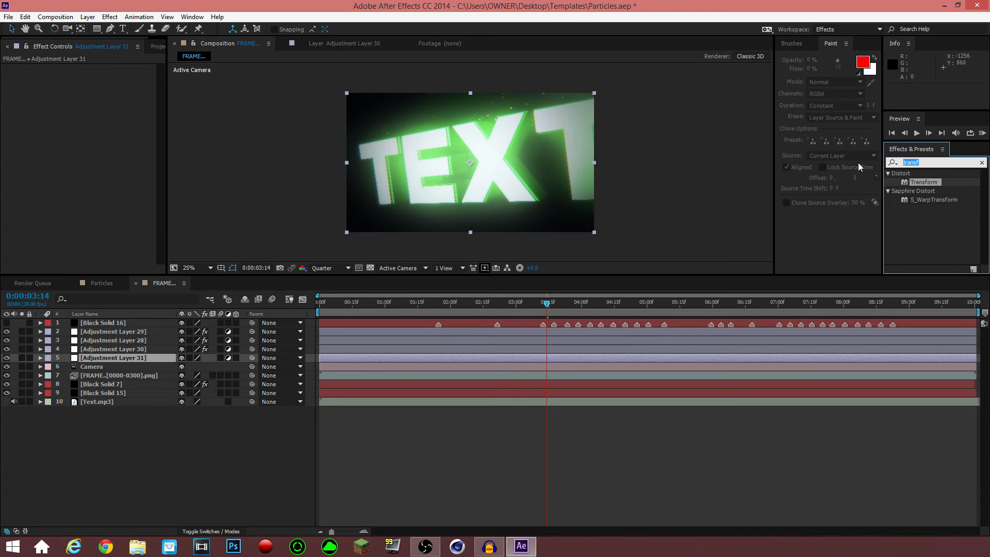
pyautogui.write('shake')
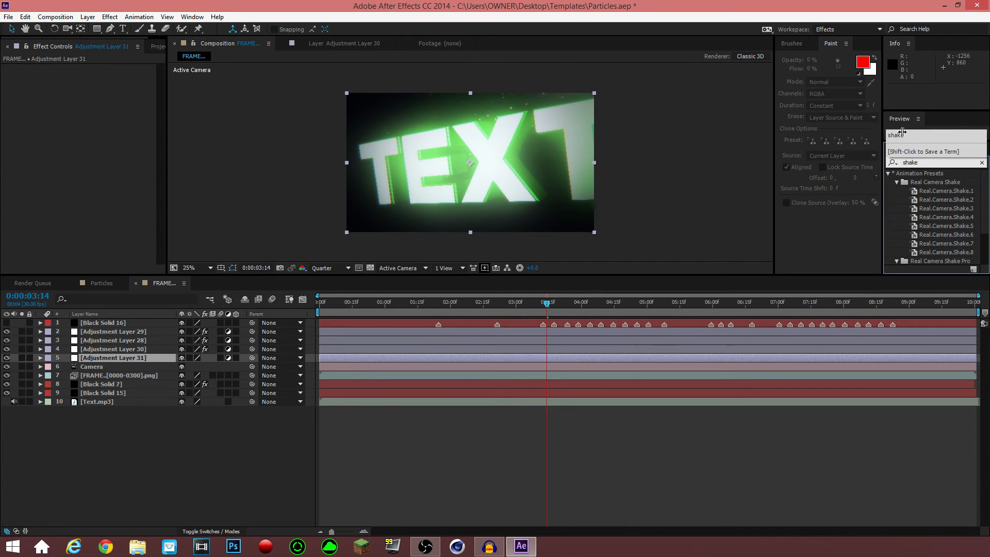
pyautogui.scroll(-2, 981, 205)
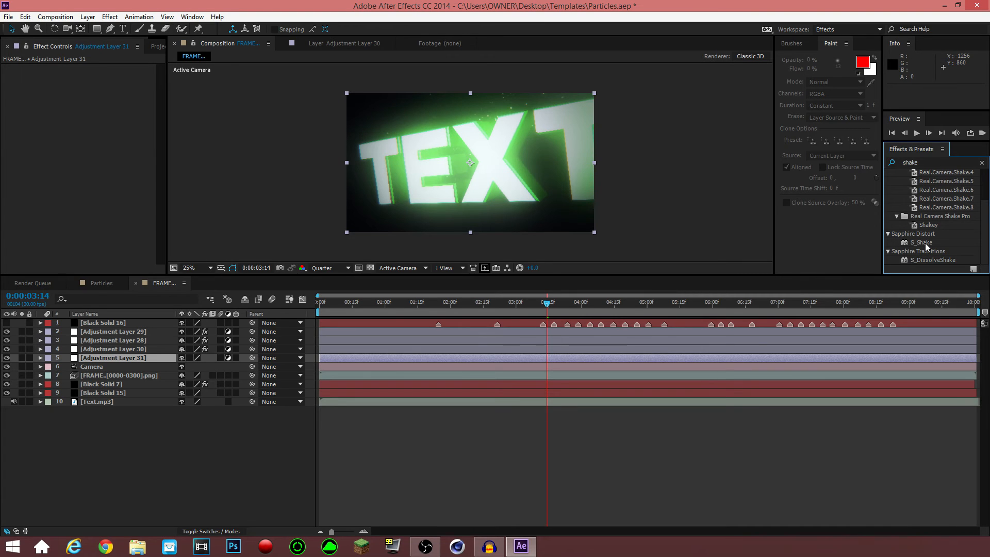
pyautogui.moveTo(925, 243); pyautogui.dragTo(110, 357)
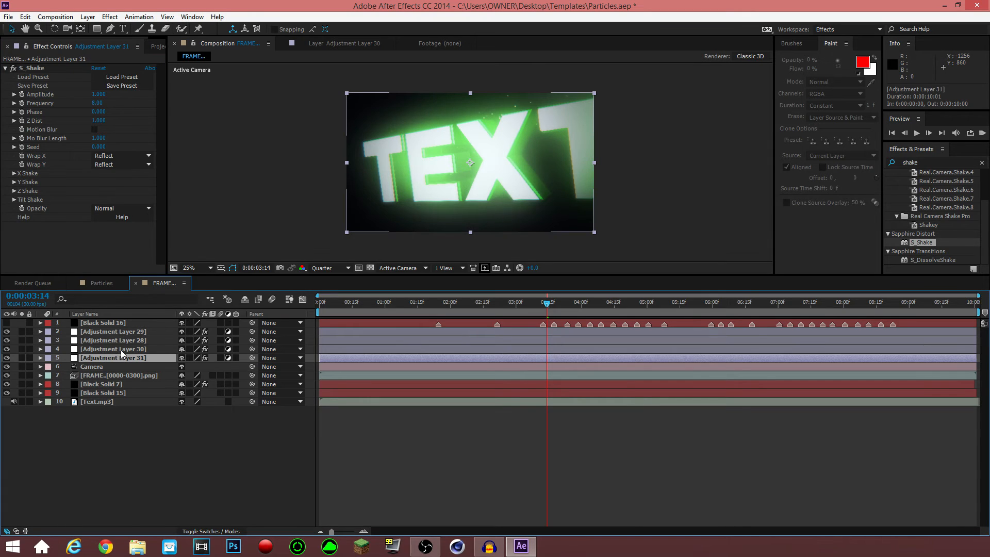
# Expand the S_Shake properties on Adjustment Layer 31 and the Transform properties with the Scale keyframes on Adjustment Layer 30
pyautogui.click(124, 350)
pyautogui.click(89, 358)
pyautogui.click(40, 358)
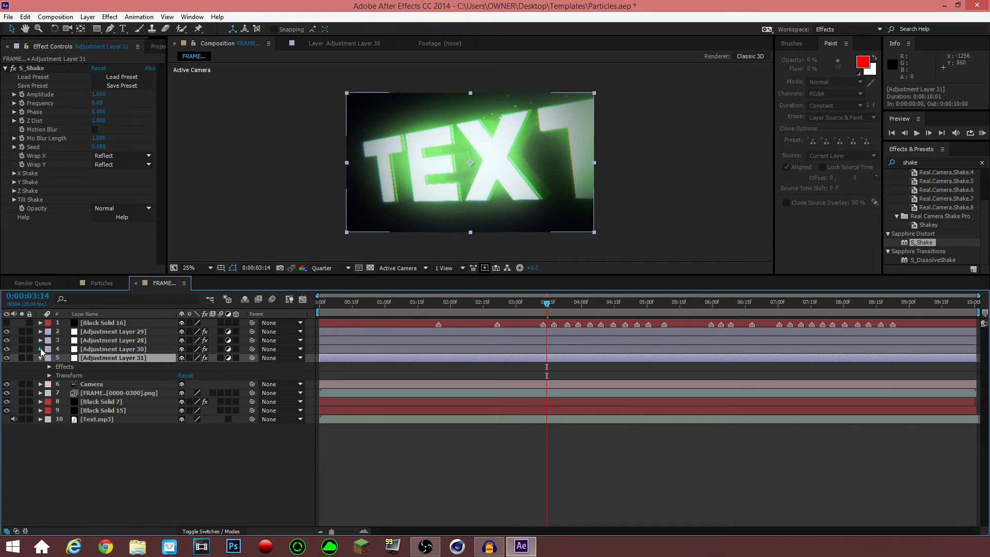
pyautogui.click(41, 349)
pyautogui.click(49, 507)
pyautogui.scroll(-2, 61, 508)
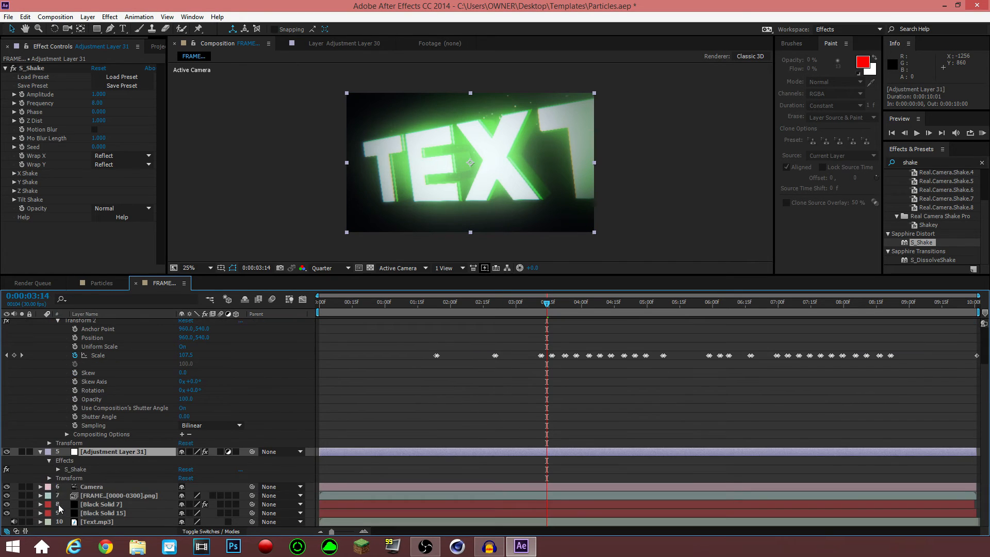
pyautogui.click(58, 468)
pyautogui.scroll(-4, 82, 474)
pyautogui.scroll(4, 462, 411)
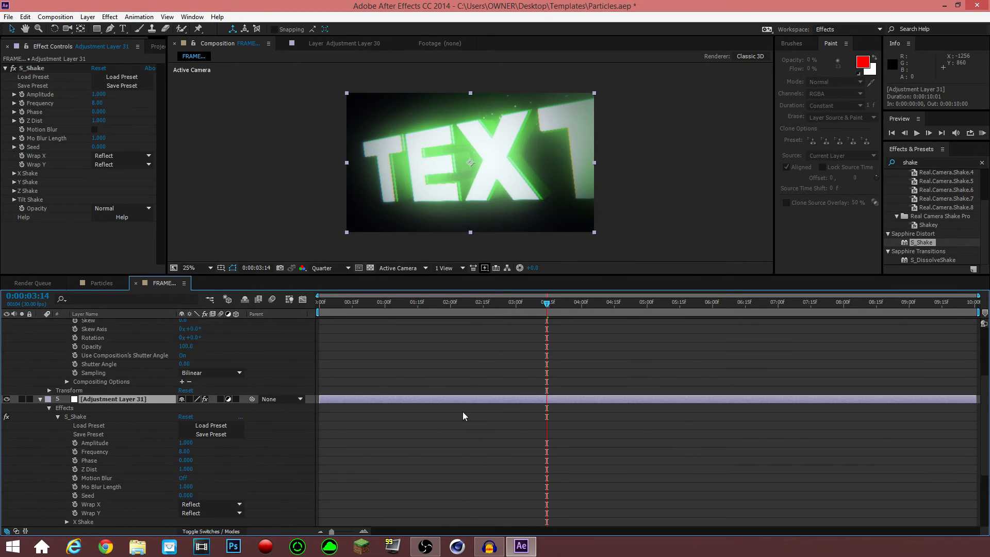
# Set S_Shake's Amplitude to 0 and keyframe it at the first Scale keyframe, 0:00:01:23
pyautogui.click(437, 304)
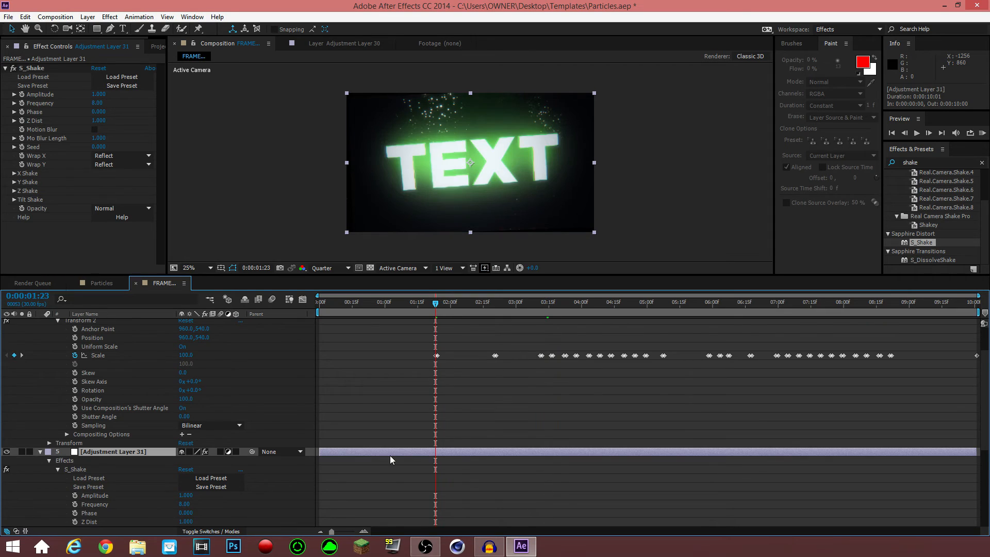
pyautogui.scroll(-1, 381, 459)
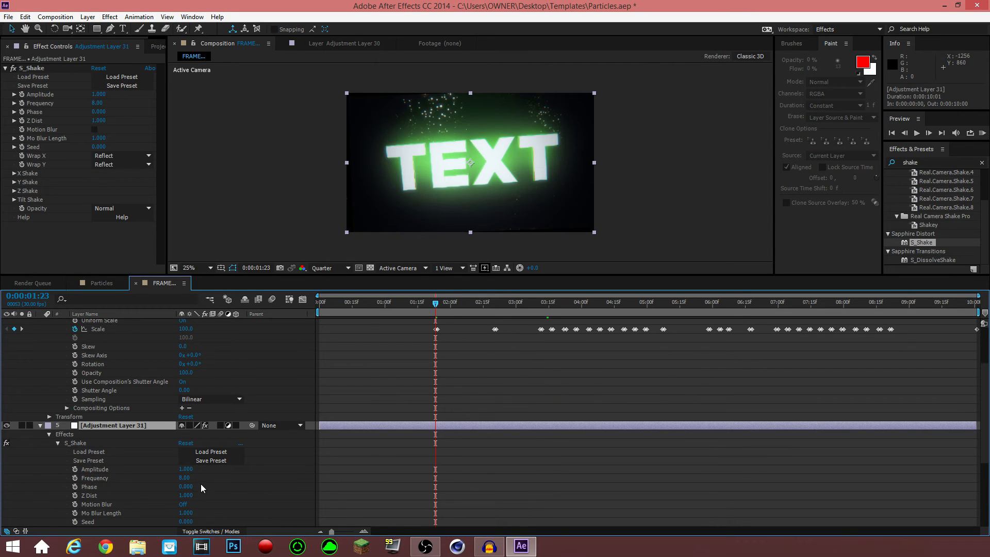
pyautogui.click(191, 469)
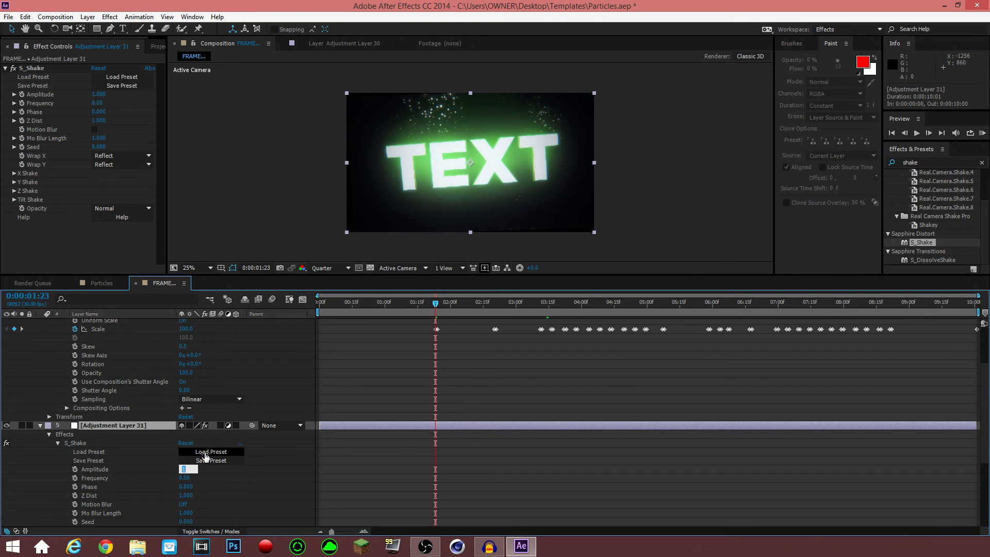
pyautogui.write('0')
pyautogui.click(105, 470)
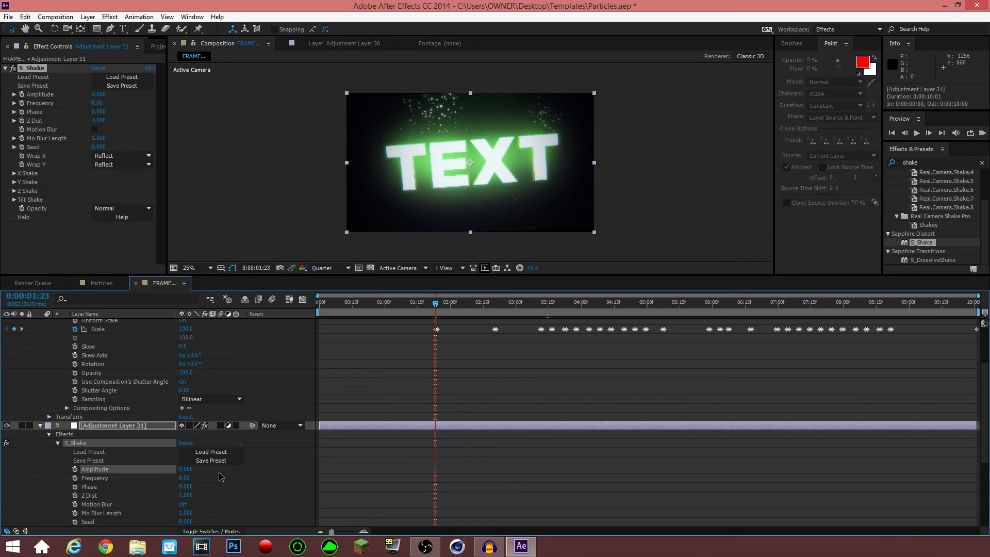
pyautogui.click(74, 469)
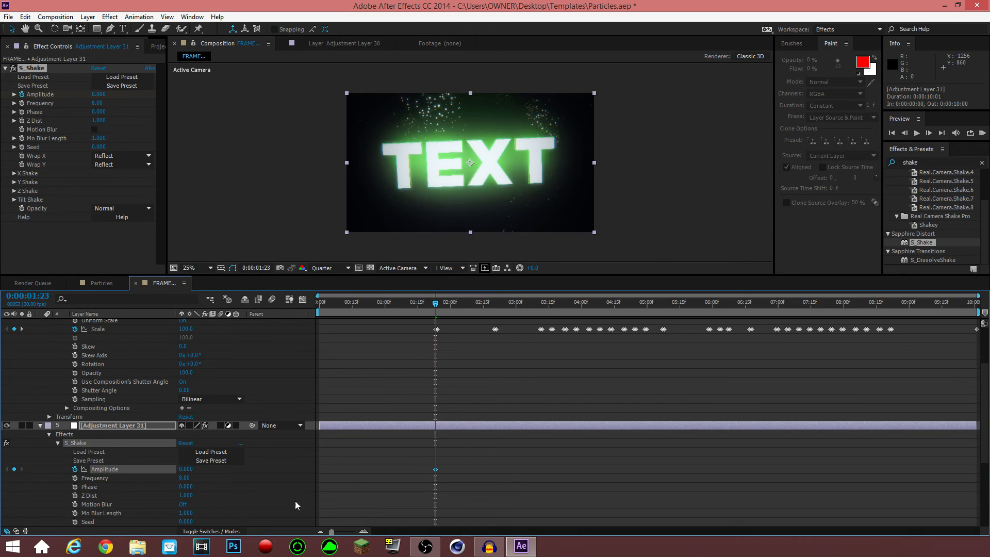
# Keyframe S_Shake's Amplitude at 2 one frame further, at 0:00:01:24, and set its Frequency to 5.2
pyautogui.press('pagedown')
pyautogui.click(184, 469)
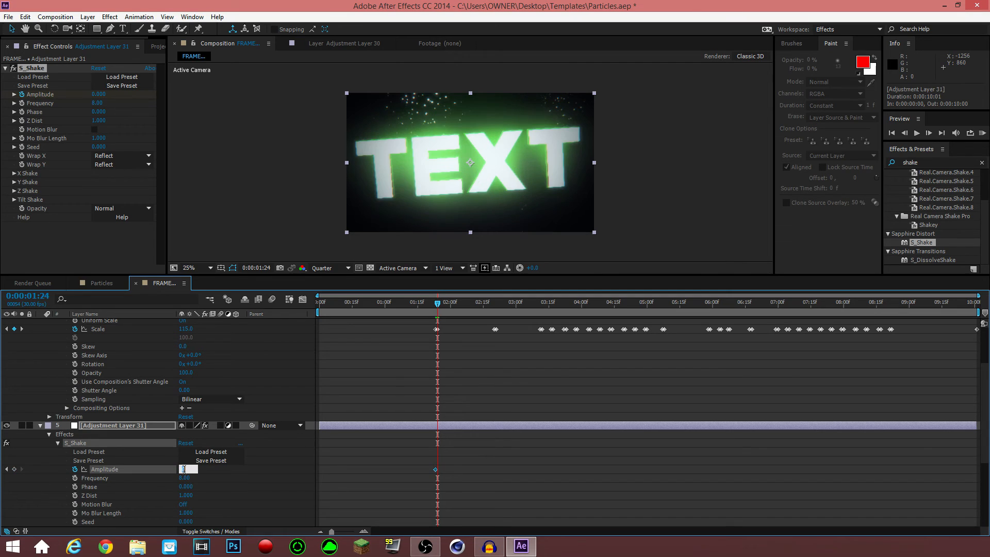
pyautogui.press('Return')
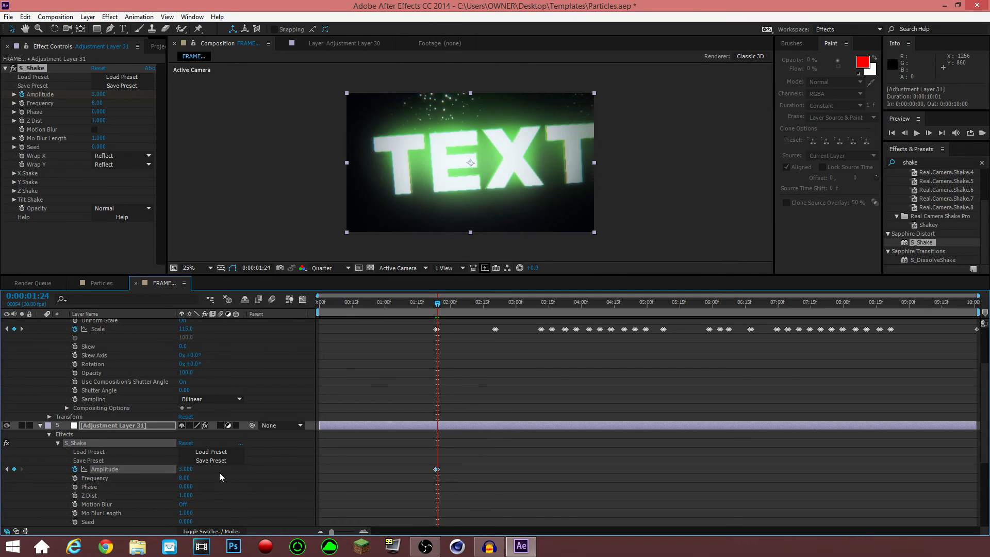
pyautogui.click(183, 478)
pyautogui.write('5.2')
pyautogui.press('Return')
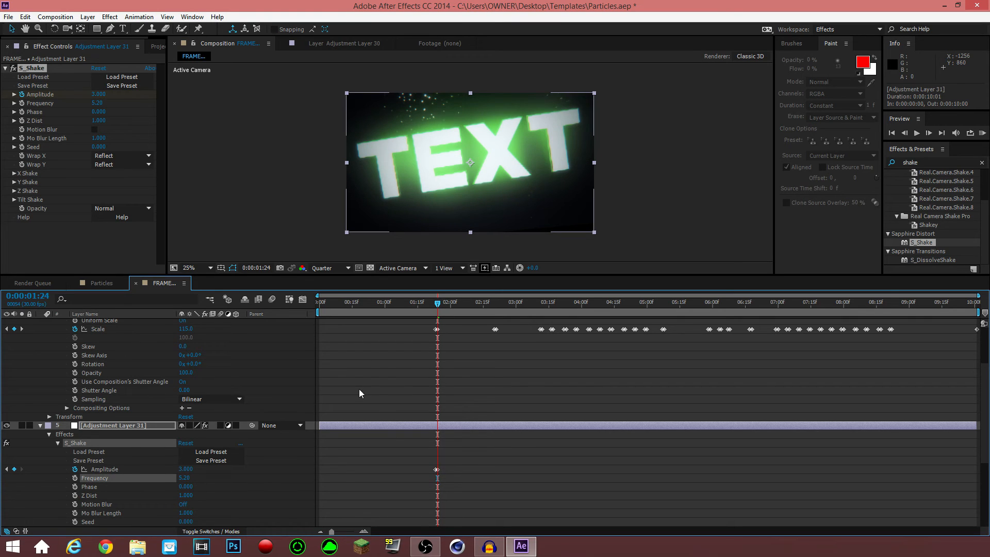
# Copy the two S_Shake Amplitude keyframes at 0:00:01:23 and paste them at the second Scale pulse, about 0:00:02:20
pyautogui.click(436, 469)
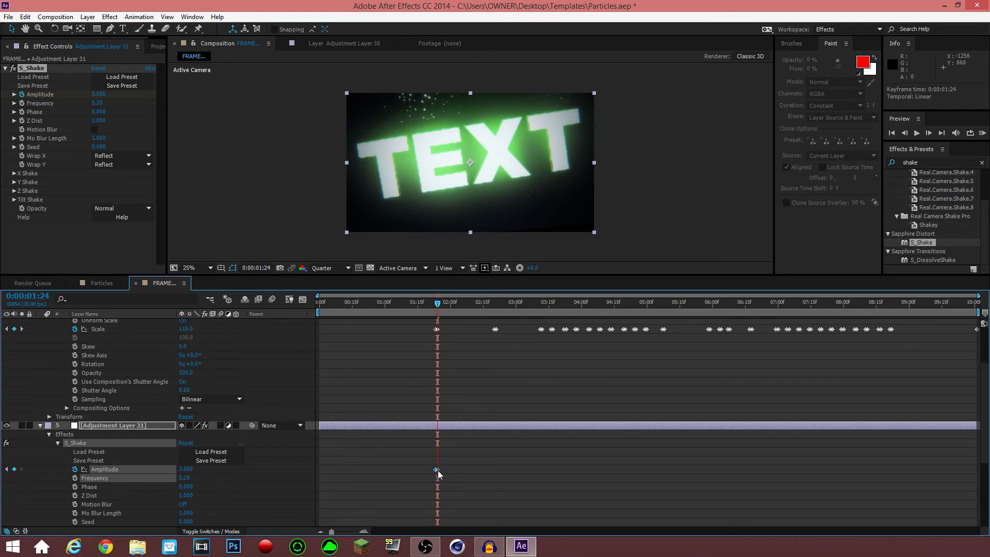
pyautogui.hotkey('ctrl', 'c')
pyautogui.click(496, 308)
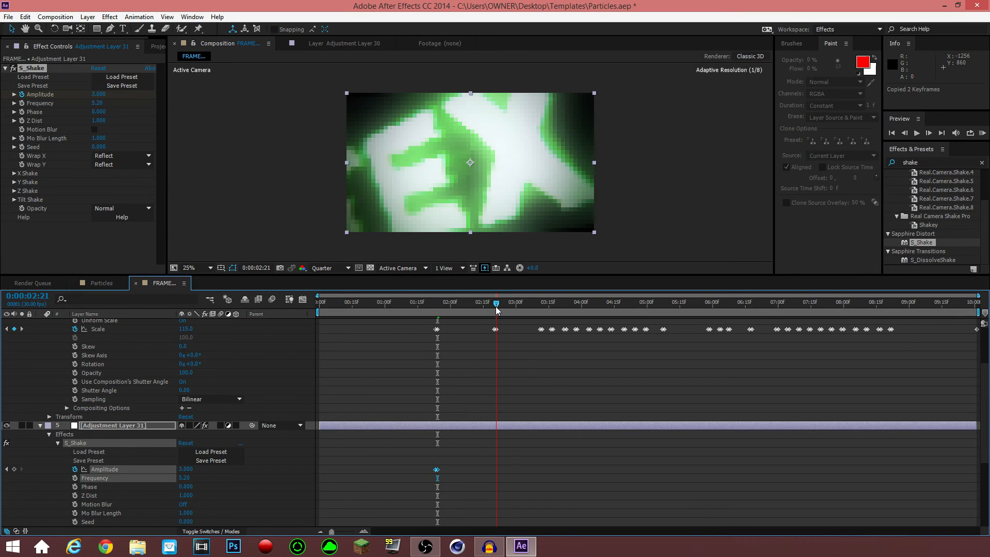
pyautogui.moveTo(497, 308); pyautogui.dragTo(546, 302)
pyautogui.hotkey('ctrl', 'v')
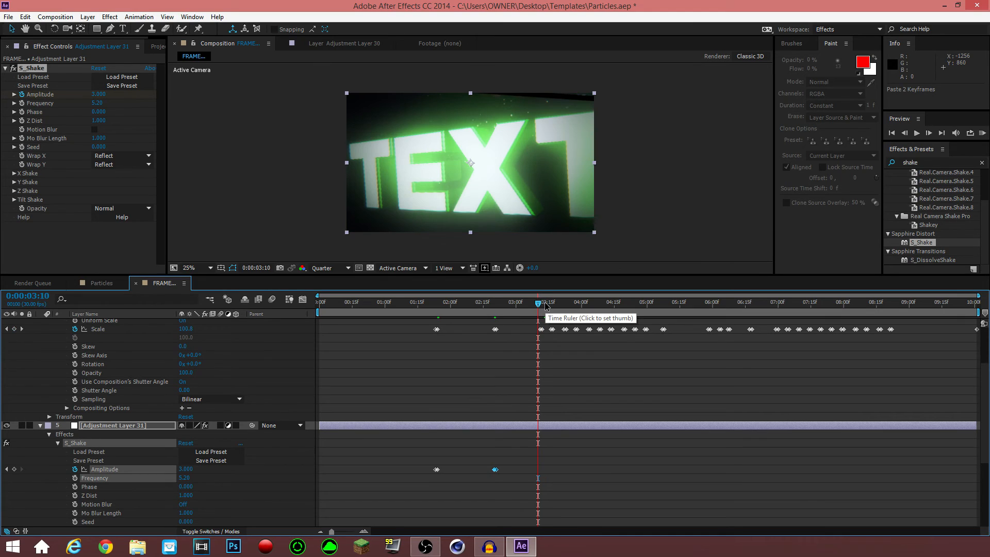
# Paste the Amplitude keyframe pair at the third and fourth Scale pulses, about 0:00:03:11 and 0:00:03:16
pyautogui.press('pagedown')
pyautogui.hotkey('ctrl', 'v')
pyautogui.press('pagedown')
pyautogui.press('pagedown')
pyautogui.press('pagedown')
pyautogui.press('pagedown')
pyautogui.press('pagedown')
pyautogui.hotkey('ctrl', 'v')
# Paste the Amplitude keyframe pair at the fifth Scale pulse, about 0:00:03:22
pyautogui.press('pagedown')
pyautogui.press('pagedown')
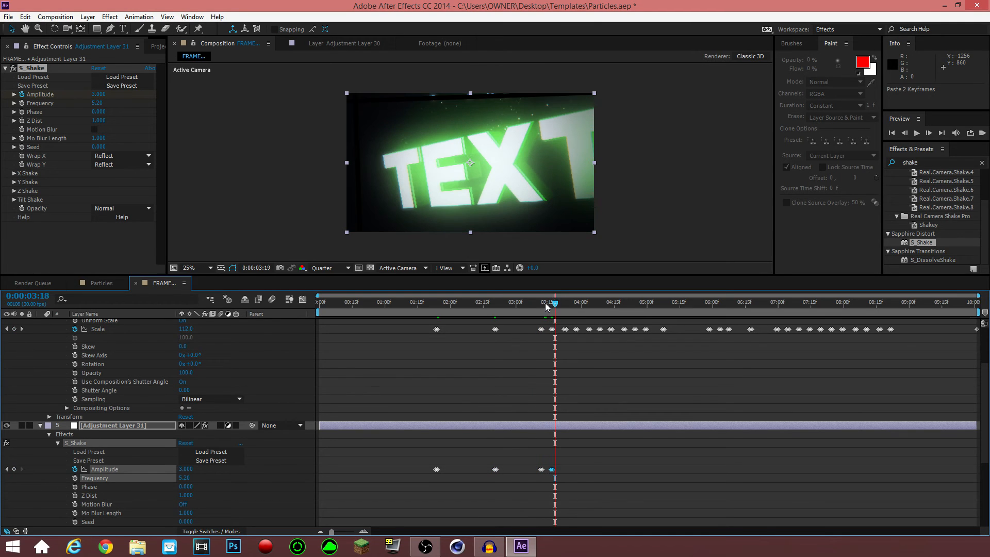
pyautogui.press('pagedown')
pyautogui.press('pagedown')
pyautogui.press('pagedown')
pyautogui.press('pagedown')
pyautogui.press('pagedown')
pyautogui.hotkey('ctrl', 'v')
# Paste the Amplitude keyframe pair at the next two Scale pulses, about 0:00:03:27 and 0:00:04:03
pyautogui.press('pagedown')
pyautogui.press('pagedown')
pyautogui.press('pagedown')
pyautogui.press('pagedown')
pyautogui.press('pagedown')
pyautogui.hotkey('ctrl', 'v')
pyautogui.press('pagedown')
pyautogui.press('pagedown')
pyautogui.press('pagedown')
pyautogui.press('pagedown')
pyautogui.press('pagedown')
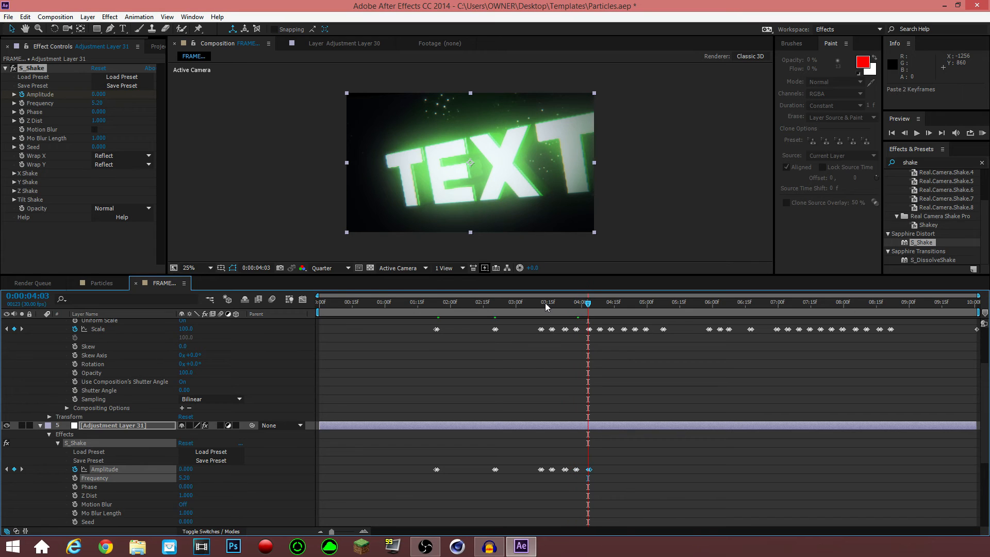
# Paste the Amplitude keyframe pair at the Scale pulses around 0:00:04:08 and 0:00:04:13
pyautogui.press('pagedown')
pyautogui.press('pagedown')
pyautogui.press('pagedown')
pyautogui.press('pagedown')
pyautogui.press('pagedown')
pyautogui.hotkey('ctrl', 'v')
pyautogui.press('pagedown')
pyautogui.press('pagedown')
pyautogui.press('pagedown')
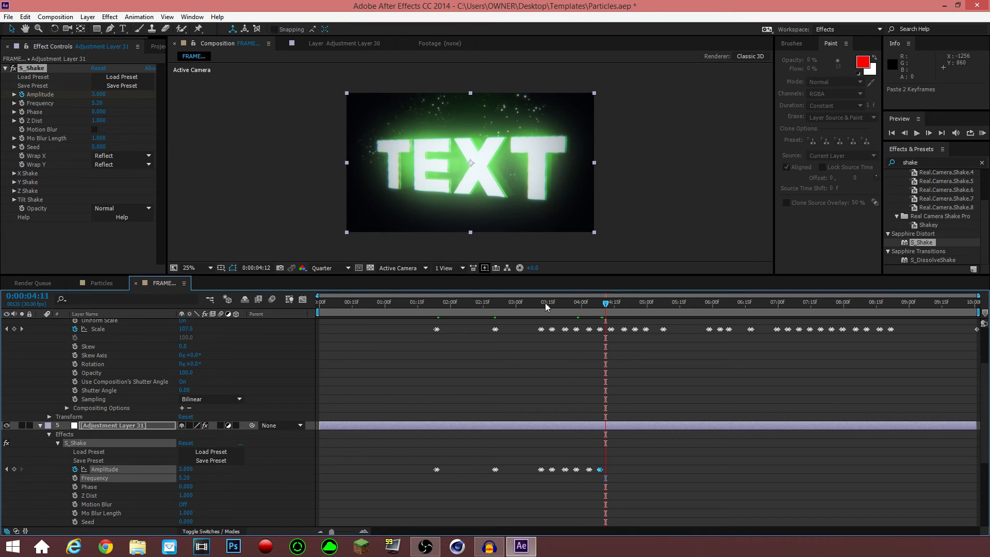
pyautogui.press('pagedown')
pyautogui.press('pagedown')
pyautogui.press('pagedown')
pyautogui.press('pagedown')
pyautogui.hotkey('ctrl', 'v')
# Add the copied Amplitude keyframes at the Scale pulses at 0:00:04:19 and about 0:00:04:24
pyautogui.press('pagedown')
pyautogui.press('pagedown')
pyautogui.press('pagedown')
pyautogui.press('pagedown')
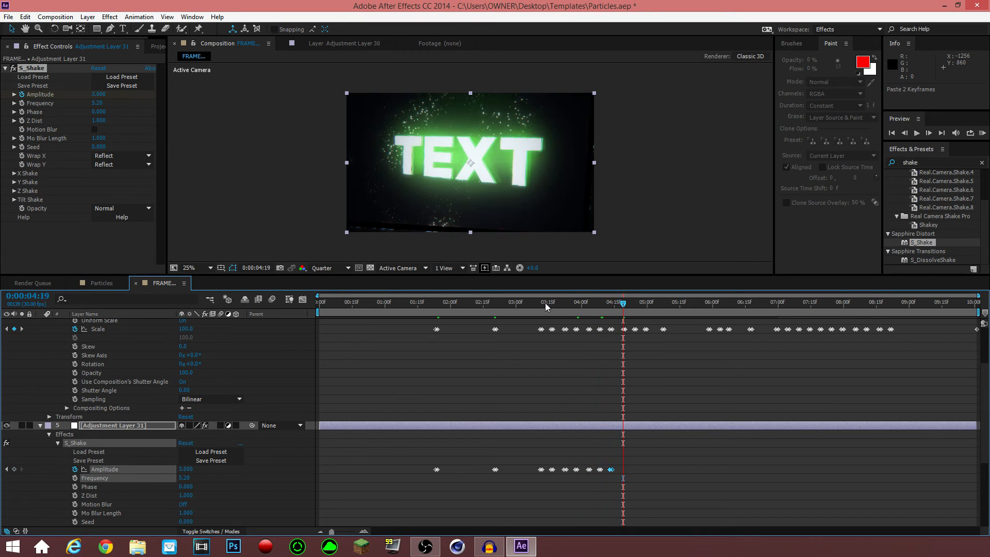
pyautogui.hotkey('ctrl', 'v')
pyautogui.press('pagedown')
pyautogui.press('pagedown')
pyautogui.press('pagedown')
pyautogui.press('pagedown')
pyautogui.hotkey('ctrl', 'v')
# Paste the Amplitude keyframe pair at the Scale pulse just before the five-second mark, about 0:00:04:29
pyautogui.press('pagedown')
pyautogui.press('pagedown')
pyautogui.press('pagedown')
pyautogui.press('pagedown')
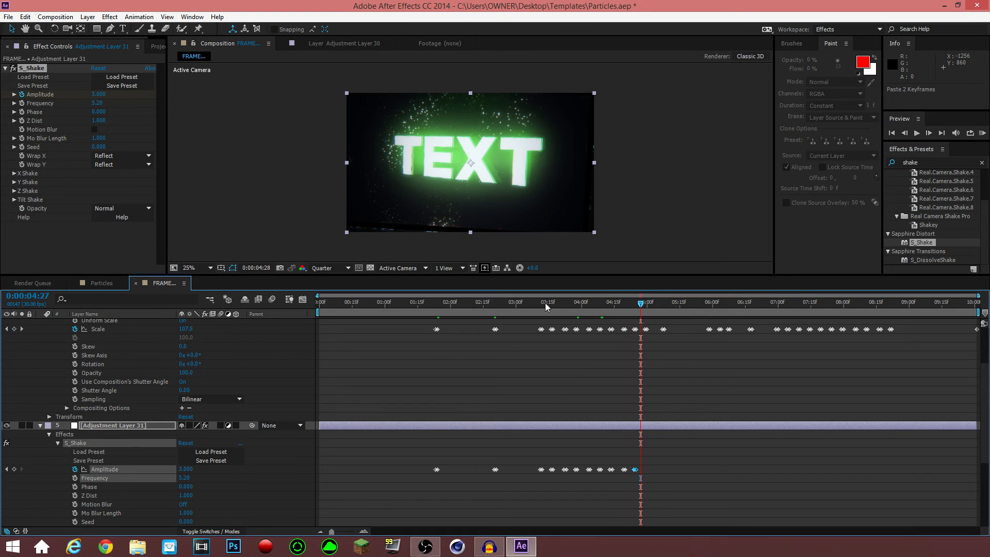
pyautogui.press('pagedown')
pyautogui.press('pagedown')
pyautogui.hotkey('ctrl', 'v')
# Paste the Amplitude keyframe pair at the single Scale pulse around 0:00:05:07, before the long gap
pyautogui.press('pagedown')
pyautogui.press('pagedown')
pyautogui.press('pagedown')
pyautogui.press('pagedown')
pyautogui.press('pagedown')
pyautogui.press('pagedown')
pyautogui.press('pagedown')
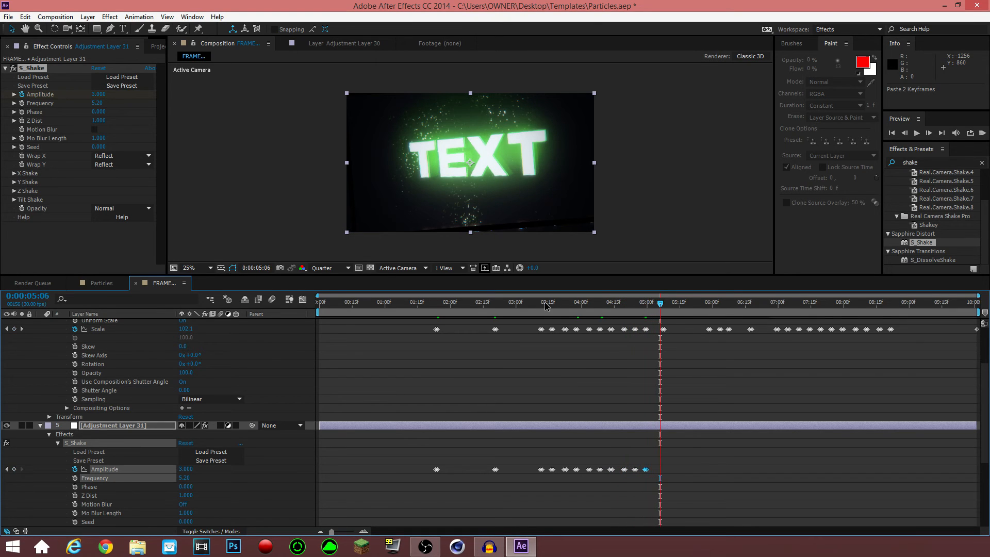
pyautogui.press('pagedown')
pyautogui.press('pagedown')
pyautogui.hotkey('ctrl', 'v')
# Paste the Amplitude keyframe pair at the first Scale pulse after the gap, 0:00:05:28
pyautogui.press('pagedown')
pyautogui.press('pagedown')
pyautogui.press('pagedown')
pyautogui.press('pagedown')
pyautogui.press('pagedown')
pyautogui.press('pagedown')
pyautogui.press('pagedown')
pyautogui.press('pagedown')
pyautogui.press('pagedown')
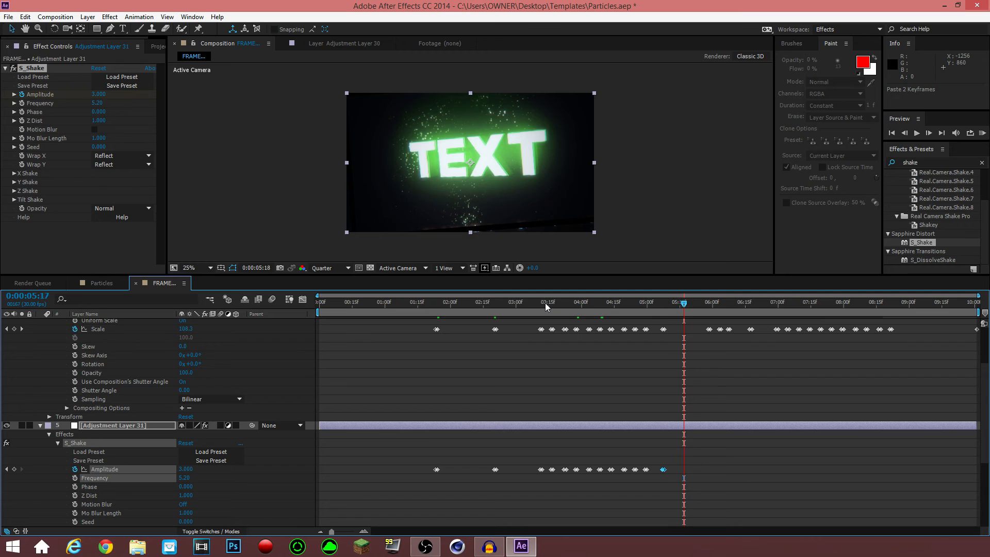
pyautogui.press('pagedown')
pyautogui.press('pagedown')
pyautogui.press('pagedown')
pyautogui.press('pagedown')
pyautogui.press('pagedown')
pyautogui.press('pagedown')
pyautogui.press('pagedown')
pyautogui.press('pagedown')
pyautogui.press('pagedown')
pyautogui.press('pagedown')
pyautogui.press('pagedown')
pyautogui.hotkey('ctrl', 'v')
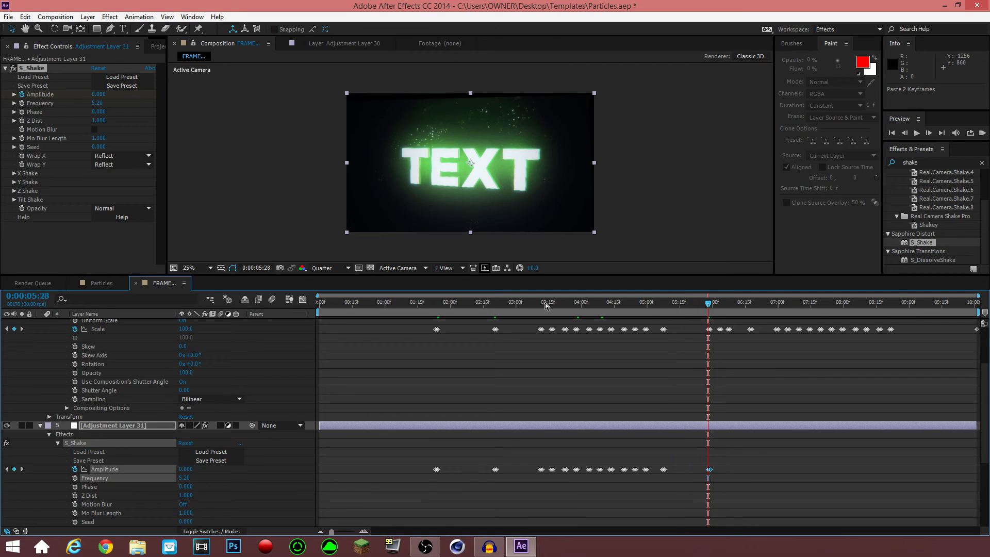
# Paste the Amplitude keyframe pair at the following two Scale pulses, about 0:00:06:03 and 0:00:06:07
pyautogui.press('pagedown')
pyautogui.press('pagedown')
pyautogui.press('pagedown')
pyautogui.press('pagedown')
pyautogui.press('pagedown')
pyautogui.press('pagedown')
pyautogui.press('pagedown')
pyautogui.press('pagedown')
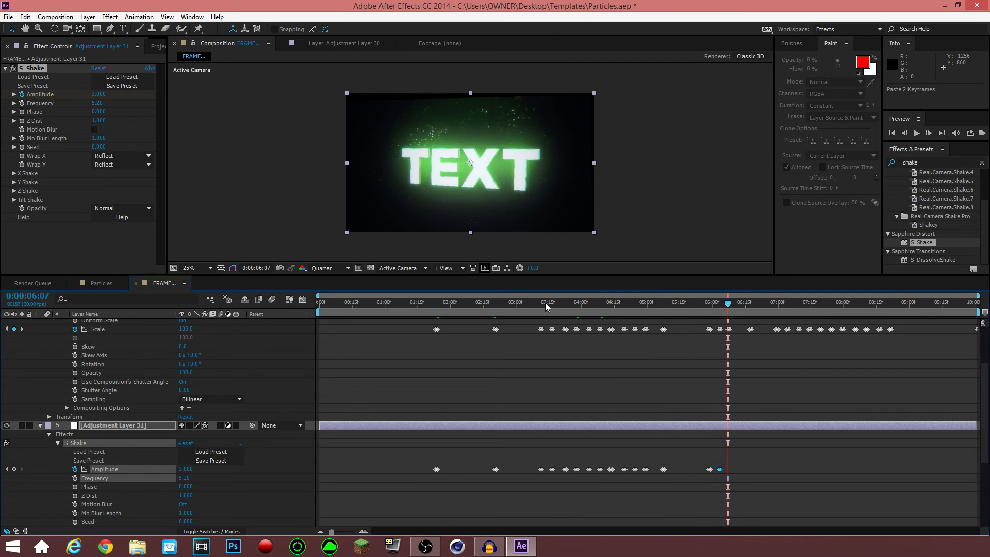
pyautogui.hotkey('ctrl', 'v')
# Paste the Amplitude keyframe pair at the isolated Scale pulse around 0:00:06:17
pyautogui.press('pagedown')
pyautogui.press('pagedown')
pyautogui.press('pagedown')
pyautogui.press('pagedown')
pyautogui.press('pagedown')
pyautogui.press('pagedown')
pyautogui.press('pagedown')
pyautogui.press('pagedown')
pyautogui.press('pagedown')
pyautogui.press('pagedown')
pyautogui.press('pagedown')
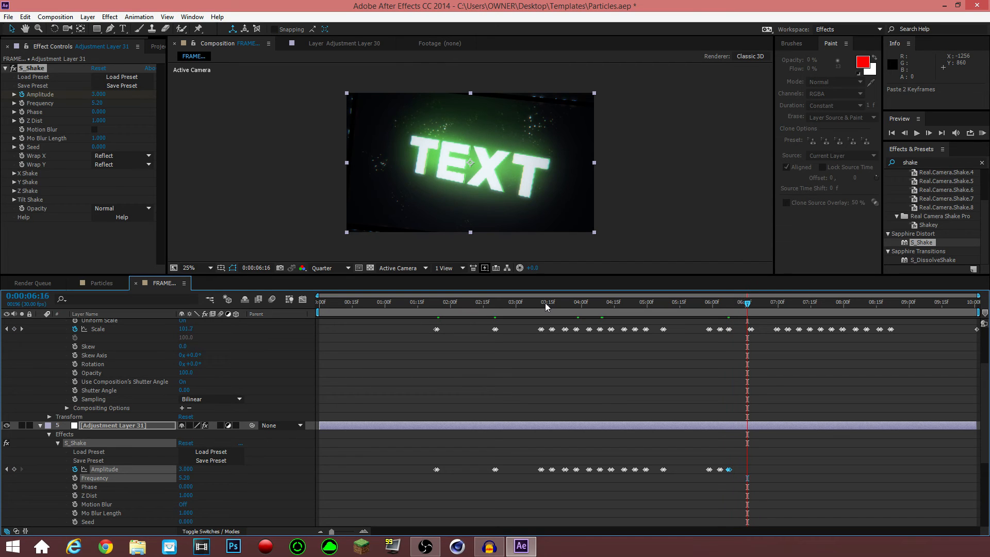
pyautogui.hotkey('ctrl', 'v')
# Paste the Amplitude keyframe pair at the Scale pulse just before the seven-second mark, about 0:00:06:29
pyautogui.press('pagedown')
pyautogui.press('pagedown')
pyautogui.press('pagedown')
pyautogui.press('pagedown')
pyautogui.press('pagedown')
pyautogui.press('pagedown')
pyautogui.press('pagedown')
pyautogui.press('pagedown')
pyautogui.press('pagedown')
pyautogui.press('pagedown')
pyautogui.press('pagedown')
pyautogui.press('pagedown')
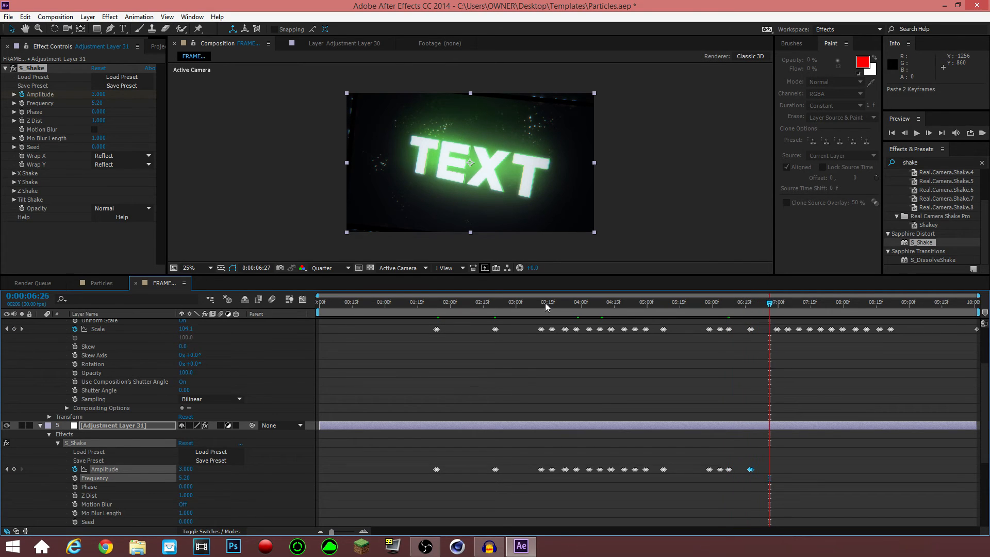
pyautogui.hotkey('ctrl', 'v')
# Paste the Amplitude keyframe pair at the Scale pulses at 0:00:07:04 and about 0:00:07:09
pyautogui.press('pagedown')
pyautogui.press('pagedown')
pyautogui.press('pagedown')
pyautogui.press('pagedown')
pyautogui.press('pagedown')
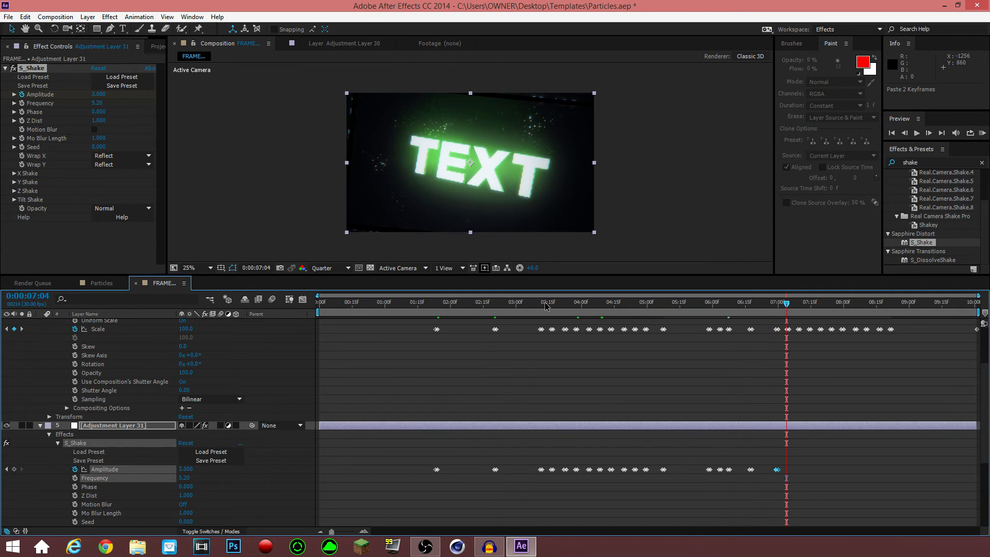
pyautogui.hotkey('ctrl', 'v')
pyautogui.press('pagedown')
pyautogui.press('pagedown')
pyautogui.press('pagedown')
pyautogui.press('pagedown')
pyautogui.hotkey('ctrl', 'v')
# Paste the Amplitude keyframe pair at the next two Scale pulses, about 0:00:07:14 and 0:00:07:19
pyautogui.press('pagedown')
pyautogui.press('pagedown')
pyautogui.press('pagedown')
pyautogui.press('pagedown')
pyautogui.press('pagedown')
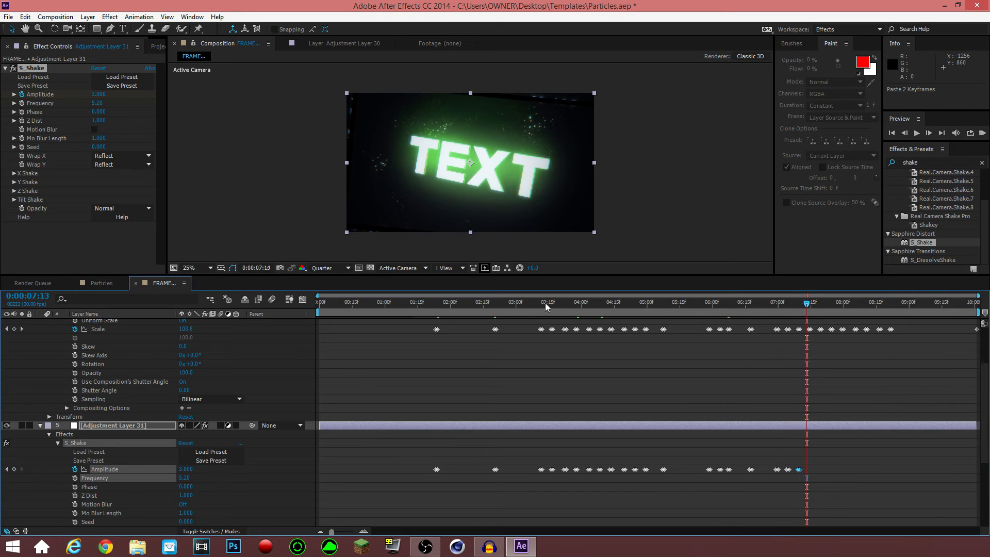
pyautogui.hotkey('ctrl', 'v')
pyautogui.press('pagedown')
pyautogui.press('pagedown')
pyautogui.press('pagedown')
pyautogui.press('pagedown')
pyautogui.press('pagedown')
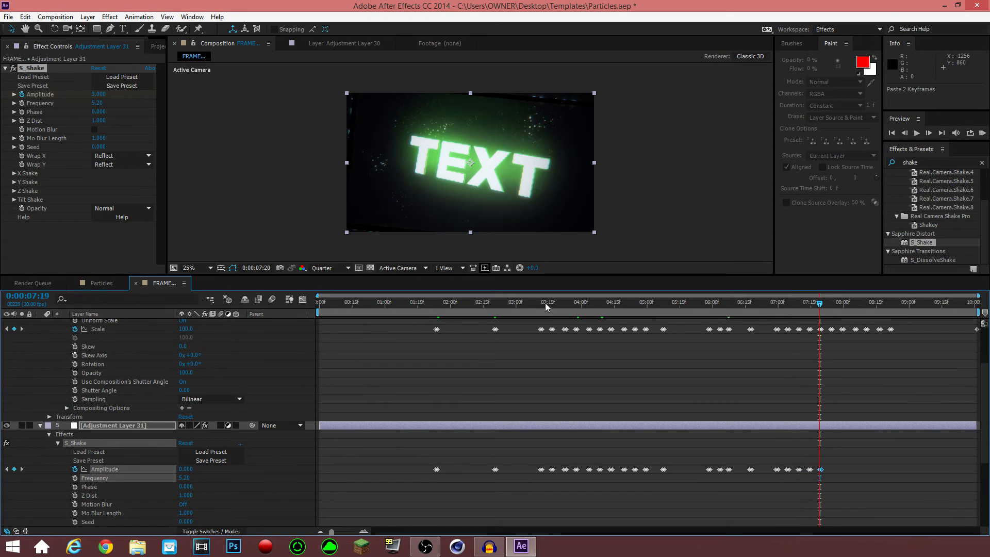
# Paste the Amplitude keyframe pair at the Scale pulses at about 0:00:07:24 and 0:00:07:29
pyautogui.press('pagedown')
pyautogui.press('pagedown')
pyautogui.press('pagedown')
pyautogui.press('pagedown')
pyautogui.press('pagedown')
pyautogui.press('pagedown')
pyautogui.hotkey('ctrl', 'v')
pyautogui.press('pagedown')
pyautogui.press('pagedown')
pyautogui.press('pagedown')
pyautogui.press('pagedown')
pyautogui.press('pagedown')
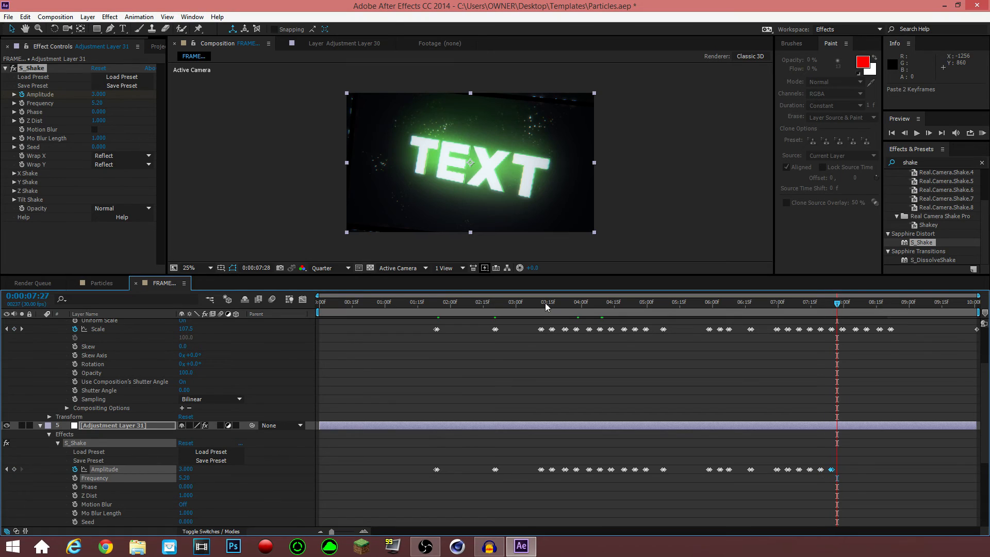
pyautogui.hotkey('ctrl', 'v')
# Paste the Amplitude keyframe pair at the Scale pulse at 0:00:08:05
pyautogui.press('pagedown')
pyautogui.press('pagedown')
pyautogui.press('pagedown')
pyautogui.press('pagedown')
pyautogui.press('pagedown')
pyautogui.press('pagedown')
pyautogui.press('pagedown')
pyautogui.press('pagedown')
pyautogui.press('pagedown')
pyautogui.press('pagedown')
pyautogui.press('pagedown')
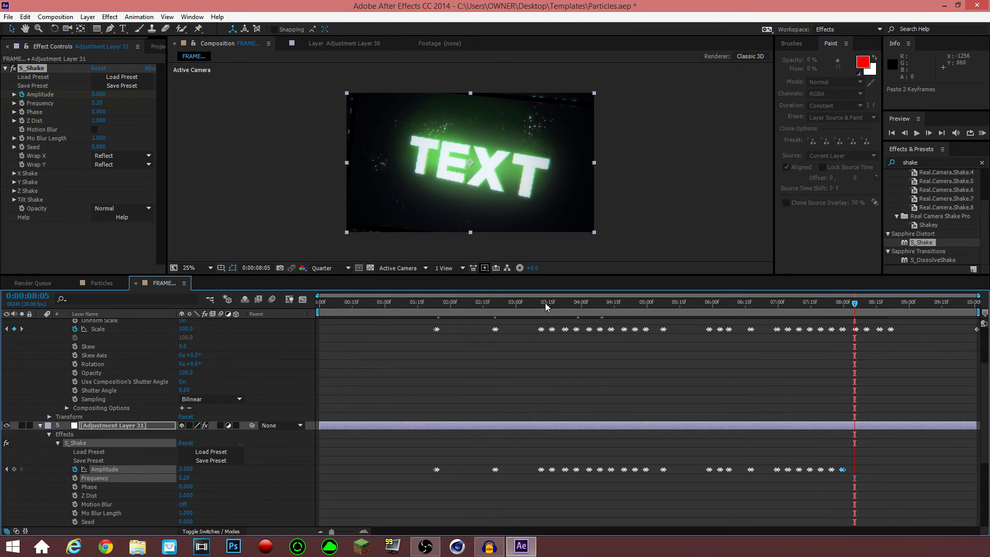
pyautogui.hotkey('ctrl', 'v')
# Paste the Amplitude keyframe pair at the last three pulses before nine seconds, about 0:00:08:10, 0:00:08:16 and 0:00:08:21
pyautogui.press('pagedown')
pyautogui.press('pagedown')
pyautogui.press('pagedown')
pyautogui.press('pagedown')
pyautogui.press('pagedown')
pyautogui.press('pagedown')
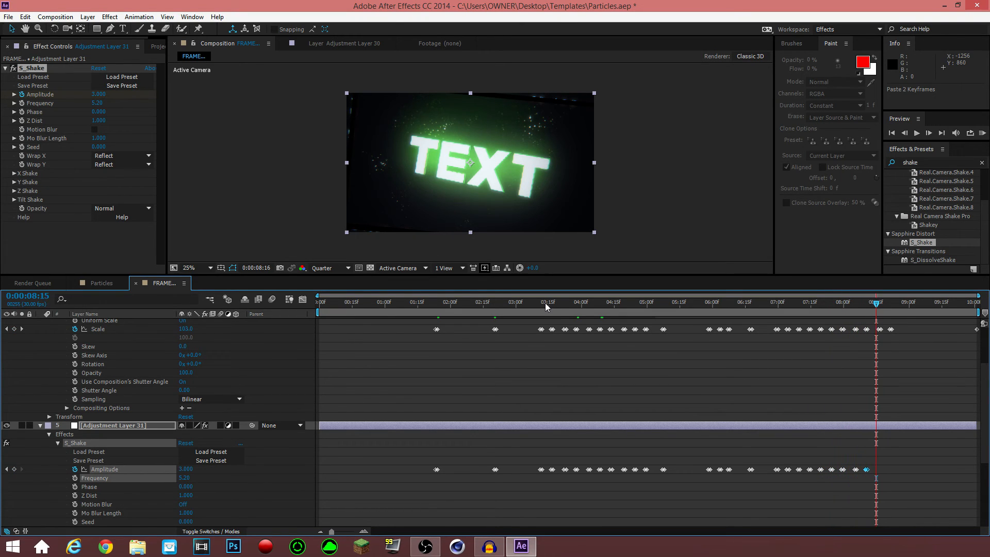
pyautogui.hotkey('ctrl', 'v')
pyautogui.press('pagedown')
pyautogui.press('pagedown')
pyautogui.press('pagedown')
pyautogui.press('pagedown')
pyautogui.hotkey('ctrl', 'v')
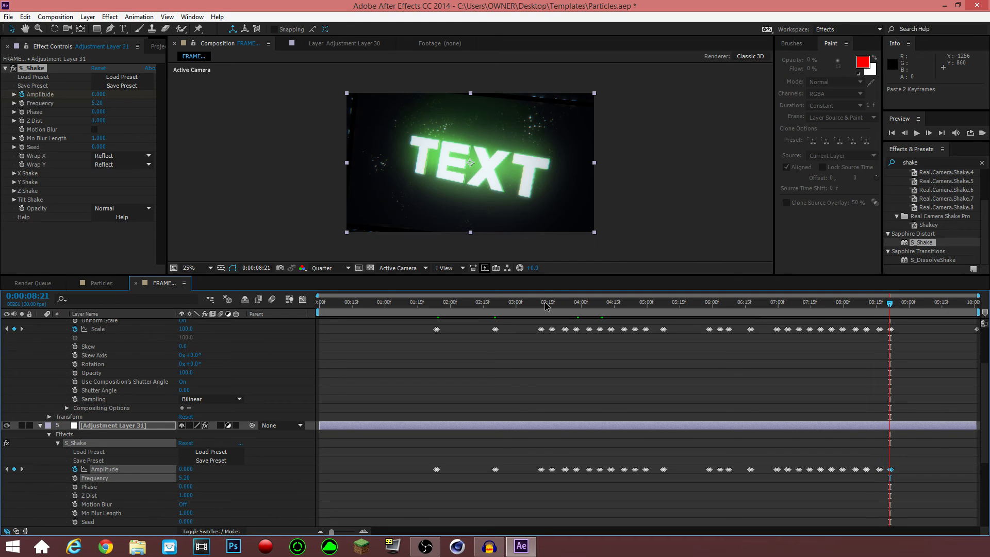
# Set the S_Shake Amplitude to 0 at 0:00:10:01 and collapse the properties of Adjustment Layers 31 and 30
pyautogui.click(976, 309)
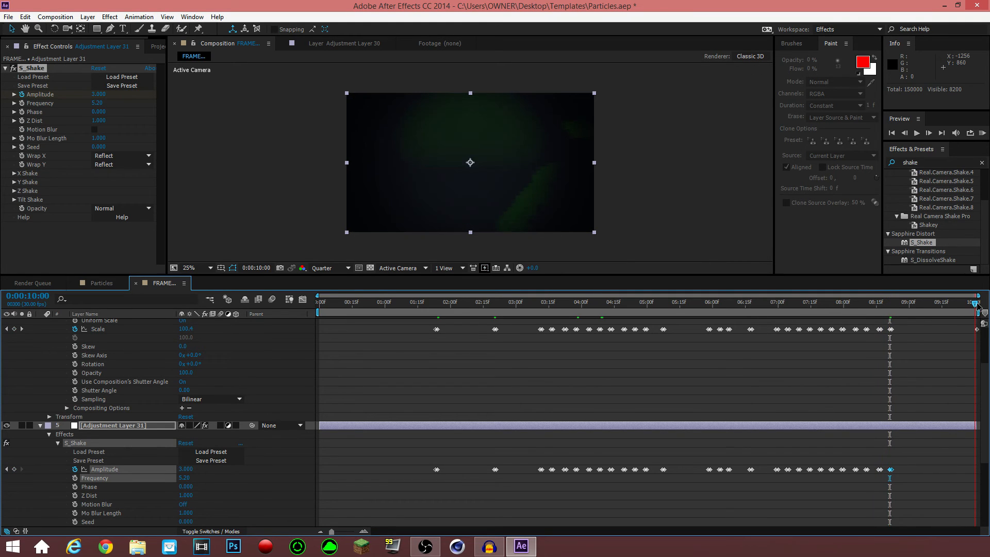
pyautogui.press('pagedown')
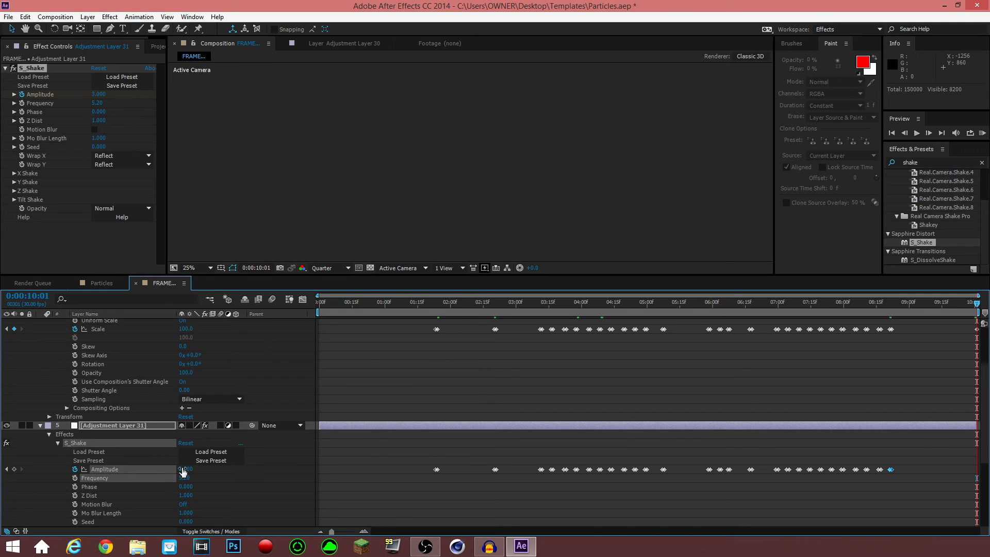
pyautogui.click(183, 470)
pyautogui.write('0')
pyautogui.press('Return')
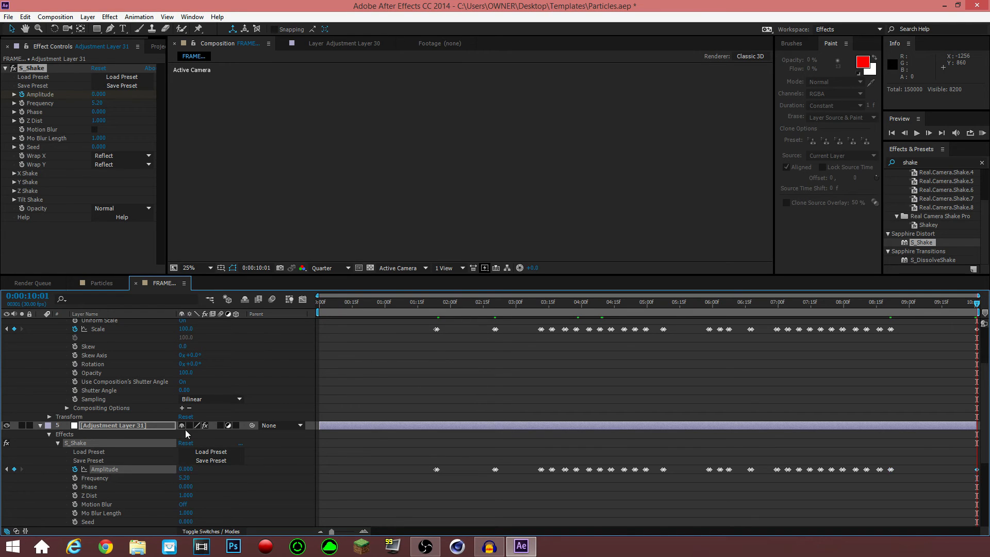
pyautogui.click(40, 426)
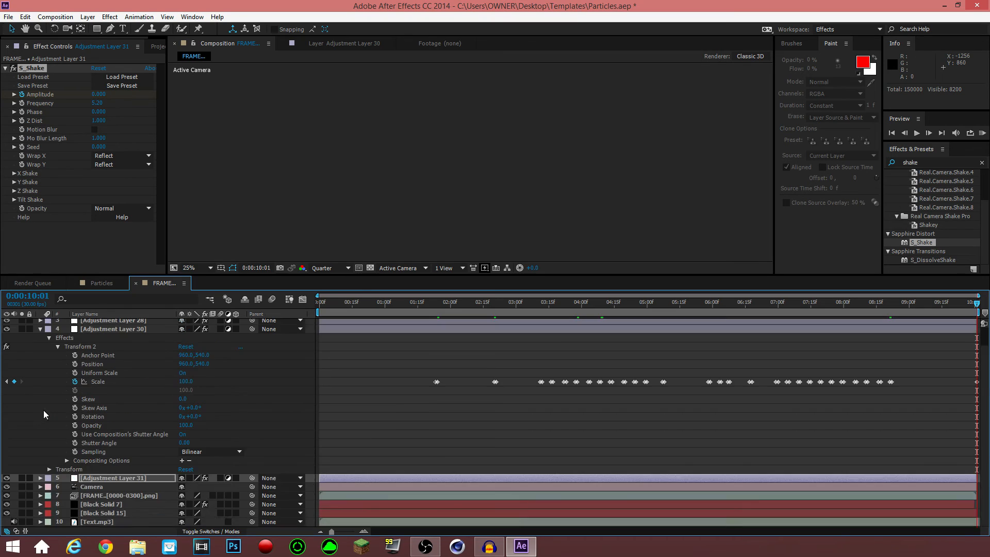
pyautogui.click(39, 350)
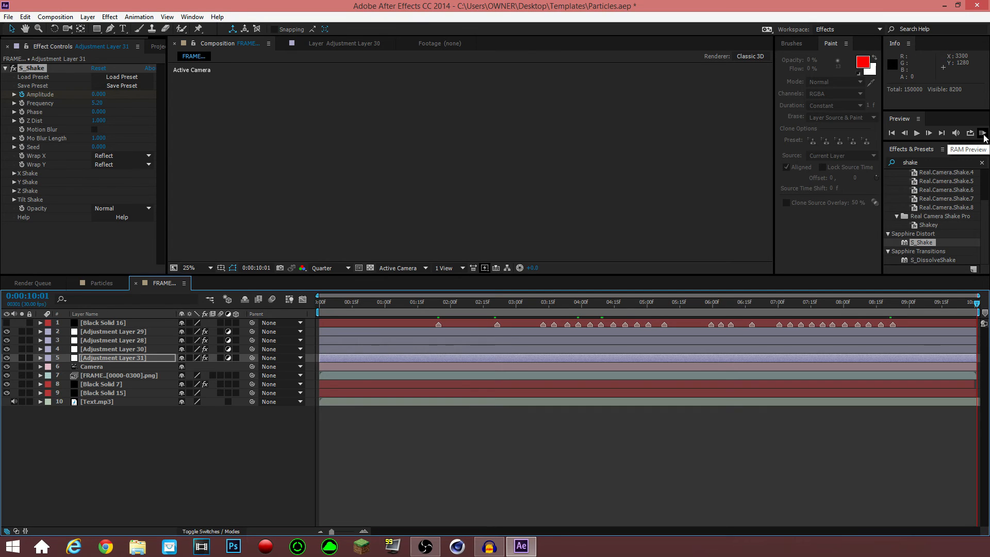
# RAM preview the composition and scrub through the frames around 0:00:04:00 to check the shake against the beat markers
pyautogui.click(982, 133)
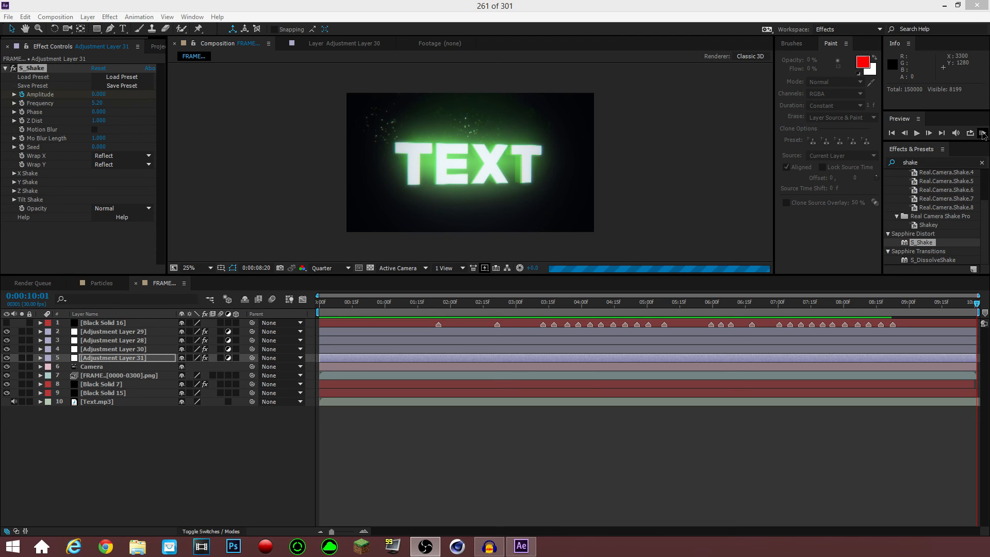
pyautogui.click(982, 134)
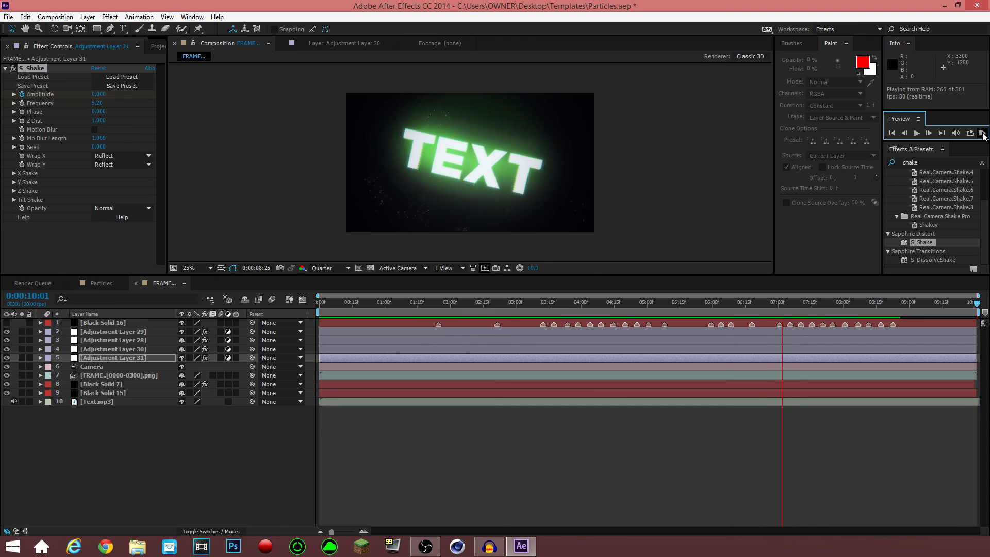
pyautogui.click(982, 135)
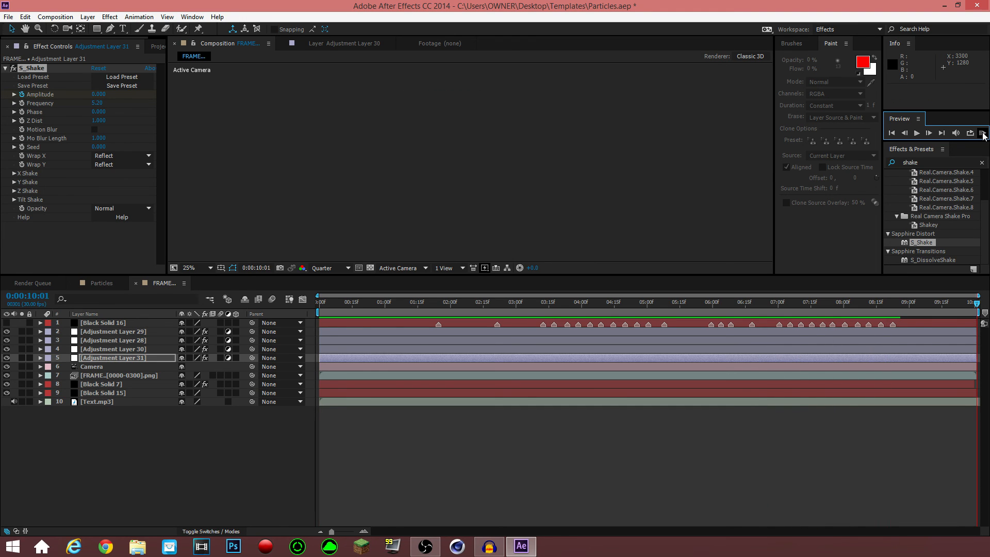
pyautogui.moveTo(507, 306); pyautogui.dragTo(625, 301)
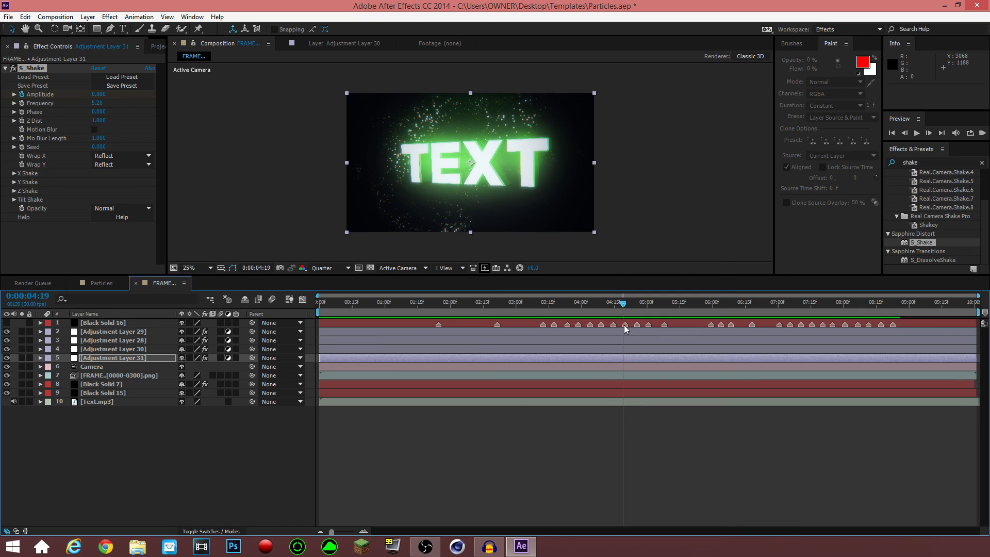
pyautogui.click(588, 303)
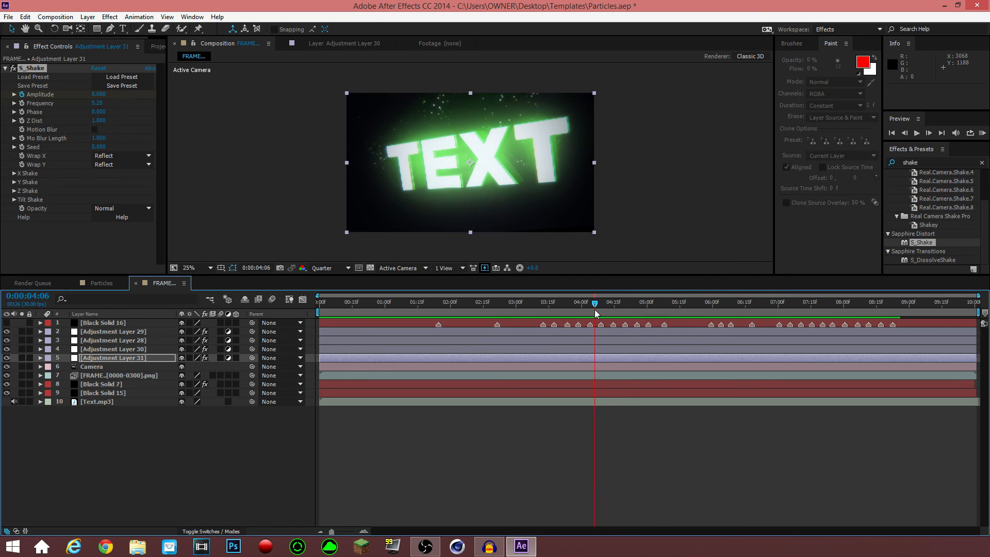
pyautogui.moveTo(590, 312); pyautogui.dragTo(613, 308)
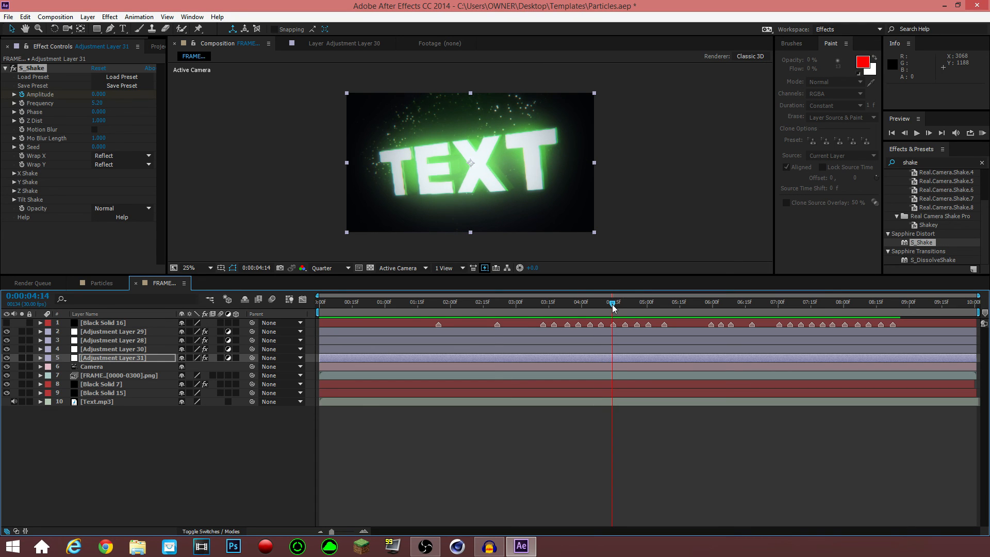
# Create a new adjustment layer and place it directly below Black Solid 16
pyautogui.rightClick(144, 480)
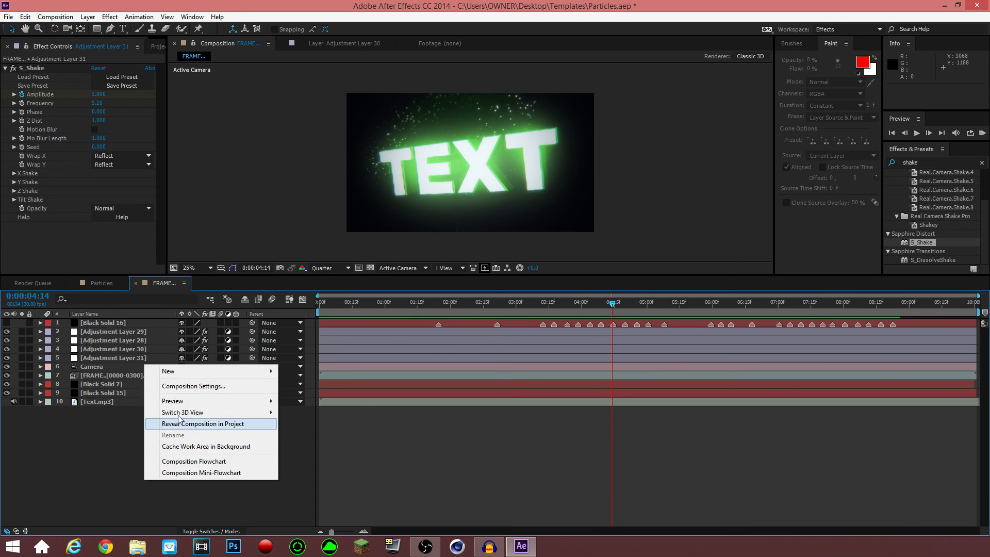
pyautogui.moveTo(219, 372)
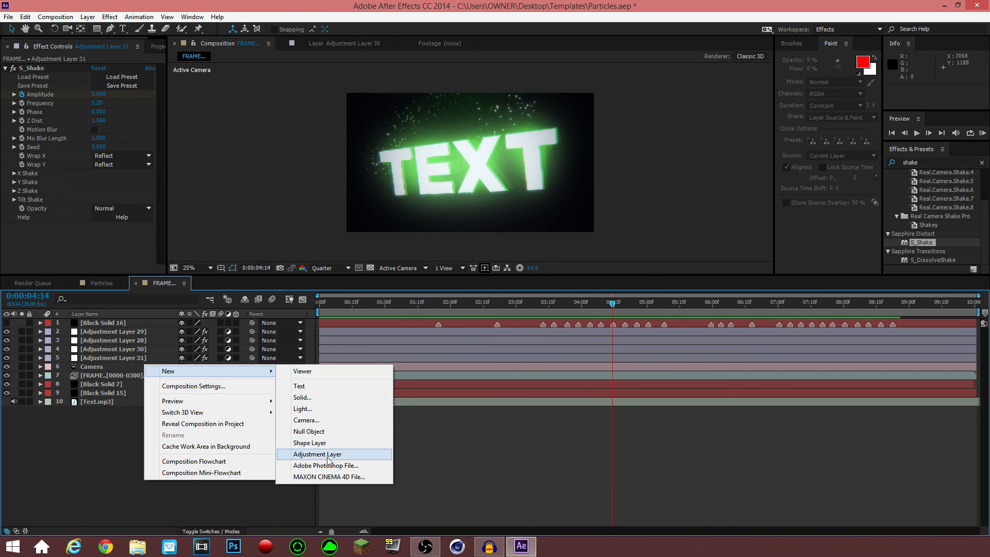
pyautogui.click(353, 453)
pyautogui.moveTo(114, 324); pyautogui.dragTo(118, 332)
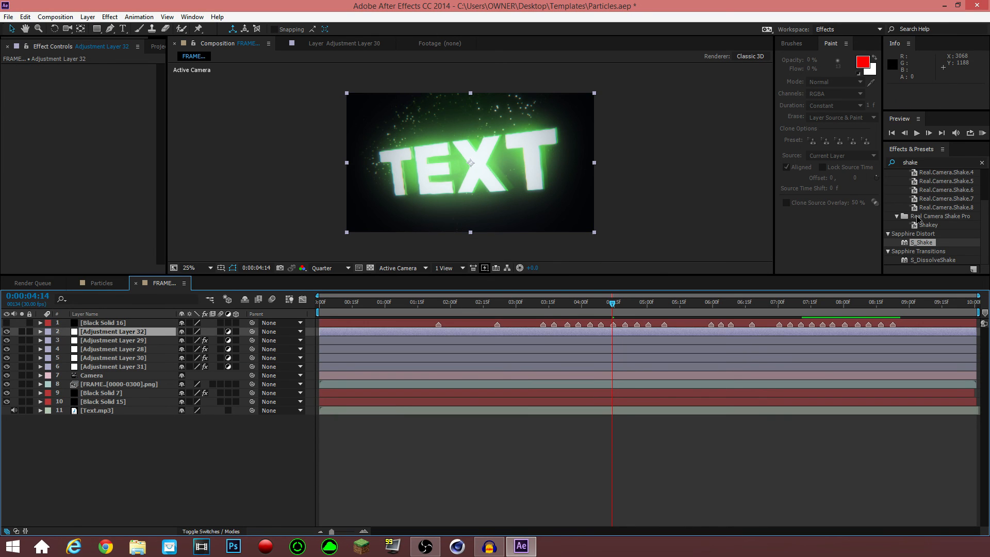
# Find the Motion Tile effect by searching for "motion" and apply it to Adjustment Layer 32
pyautogui.click(935, 161)
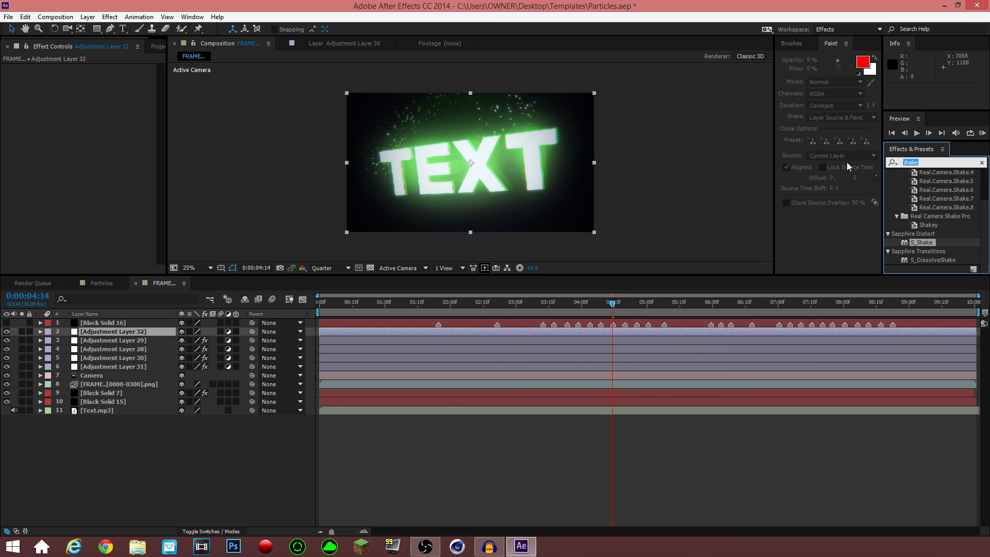
pyautogui.write('motion')
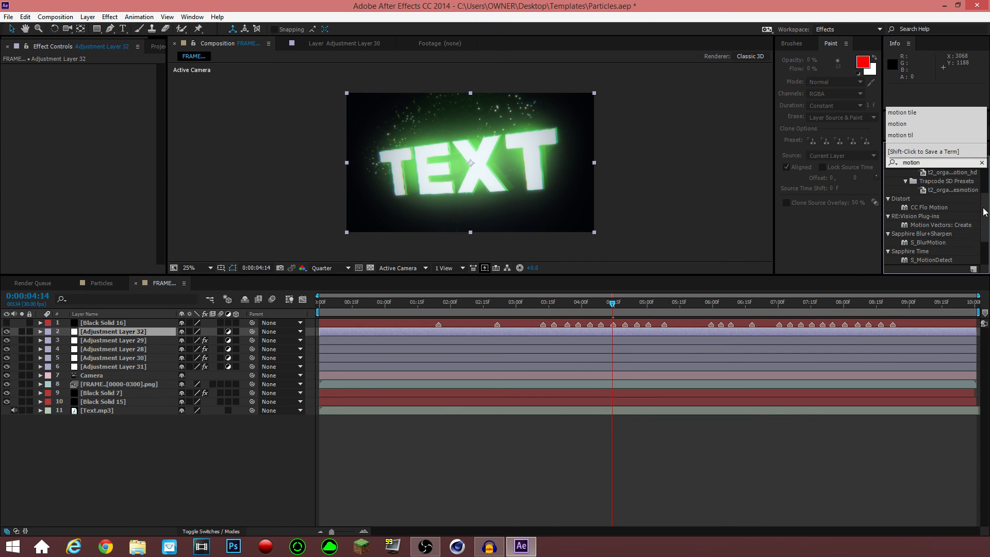
pyautogui.scroll(-2, 916, 236)
pyautogui.doubleClick(916, 236)
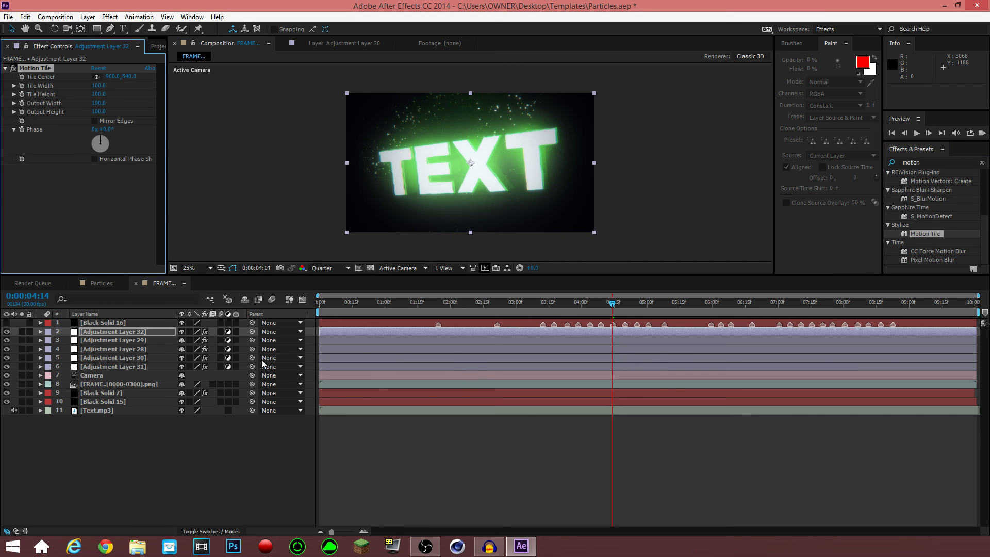
# Reveal the Motion Tile properties and start keyframing Output Height with a keyframe at 0:00:01:23, just before the first marker
pyautogui.click(40, 331)
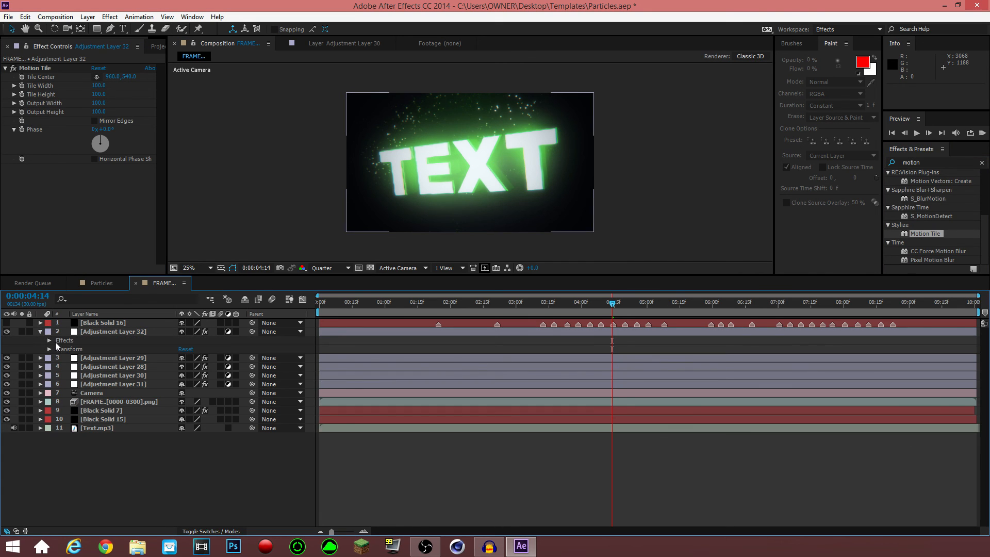
pyautogui.click(50, 340)
pyautogui.click(58, 349)
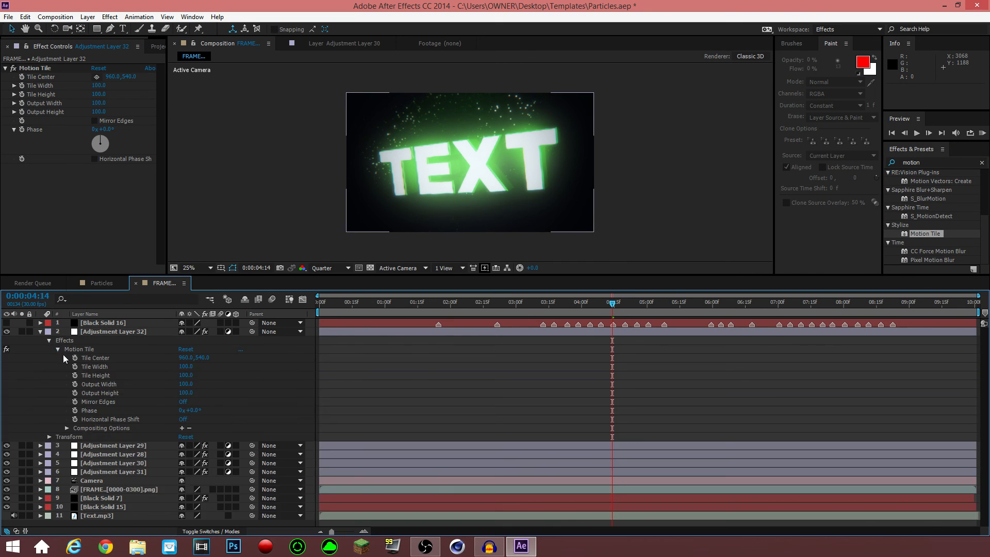
pyautogui.click(439, 304)
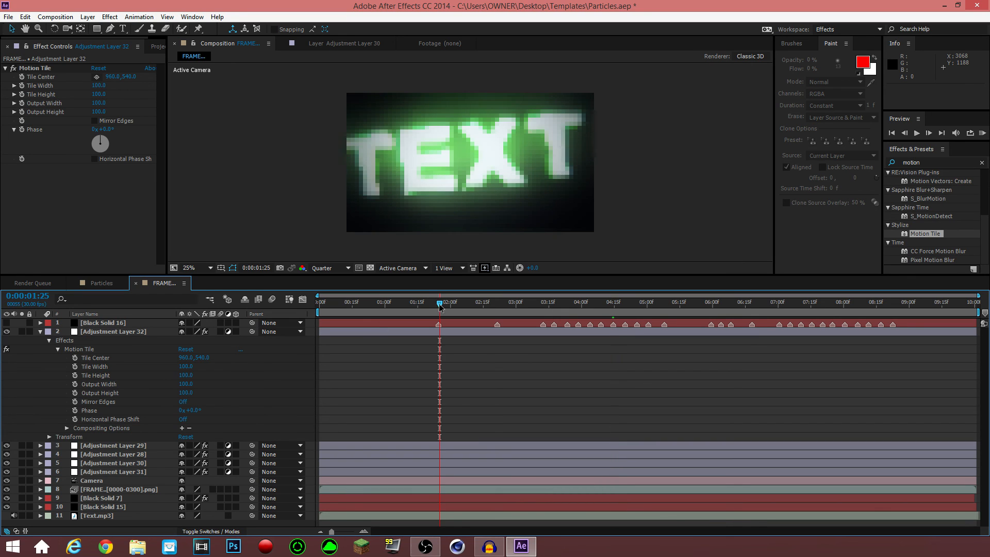
pyautogui.moveTo(440, 305); pyautogui.dragTo(435, 305)
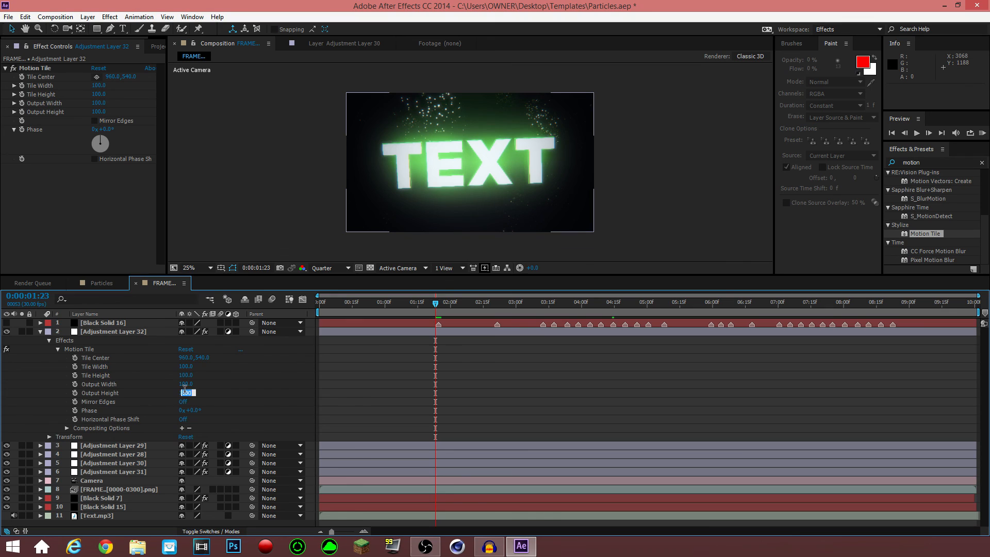
pyautogui.click(88, 394)
pyautogui.click(75, 392)
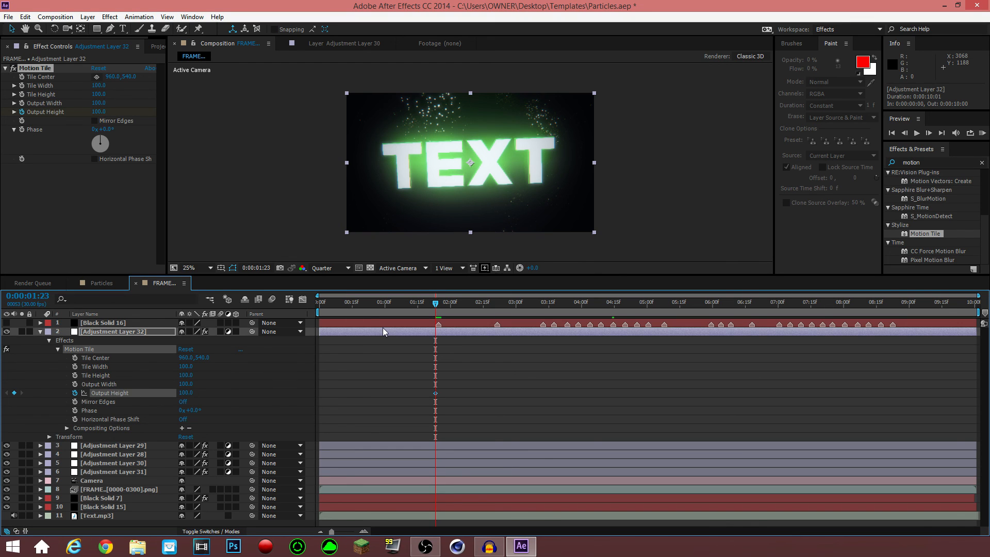
# Set the Motion Tile Output Height to 80 one frame further, at 0:00:01:24, and collapse Adjustment Layer 32
pyautogui.press('pagedown')
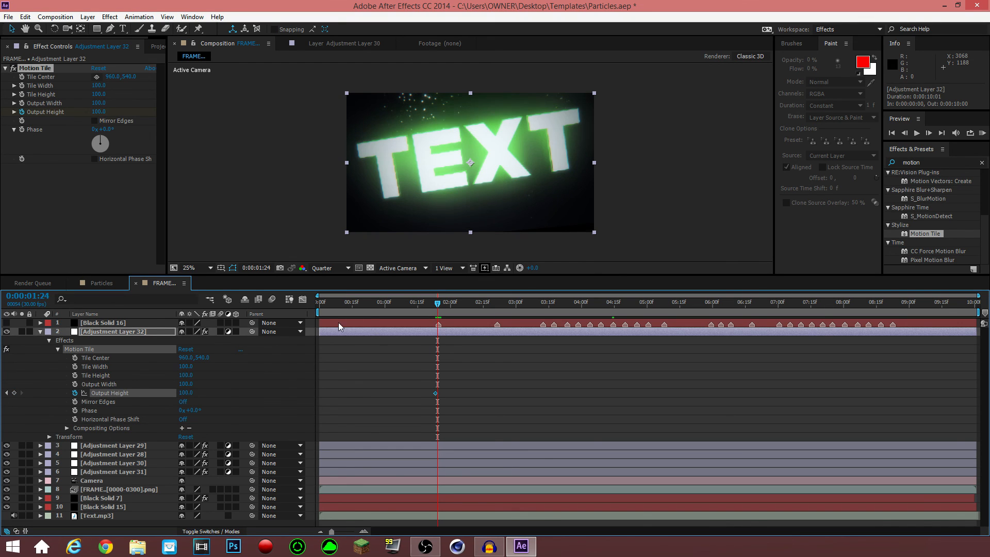
pyautogui.click(186, 393)
pyautogui.write('80')
pyautogui.press('Return')
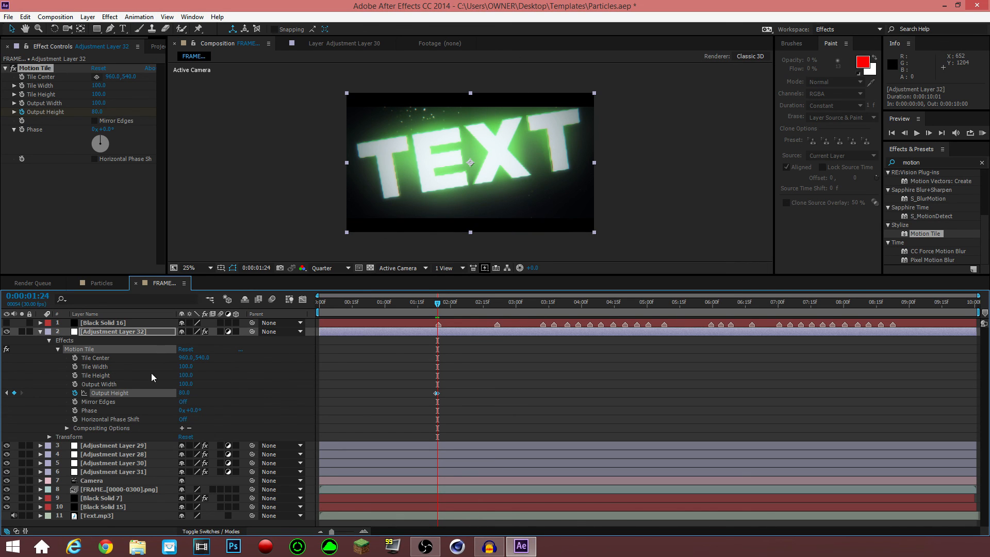
pyautogui.click(41, 333)
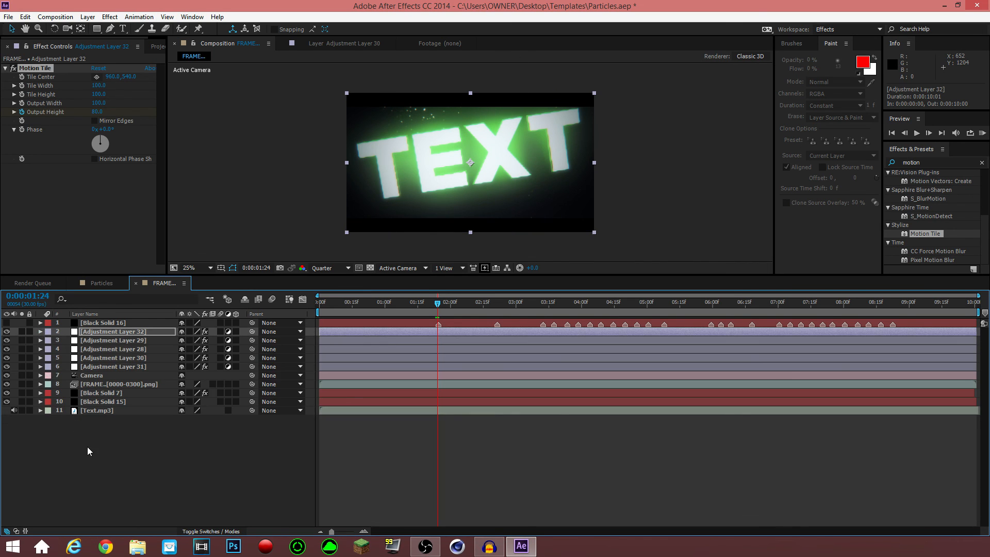
# Return to 0:00:00:00, expand Black Solid 16 and Text.mp3, and make Black Solid 16 visible
pyautogui.click(93, 324)
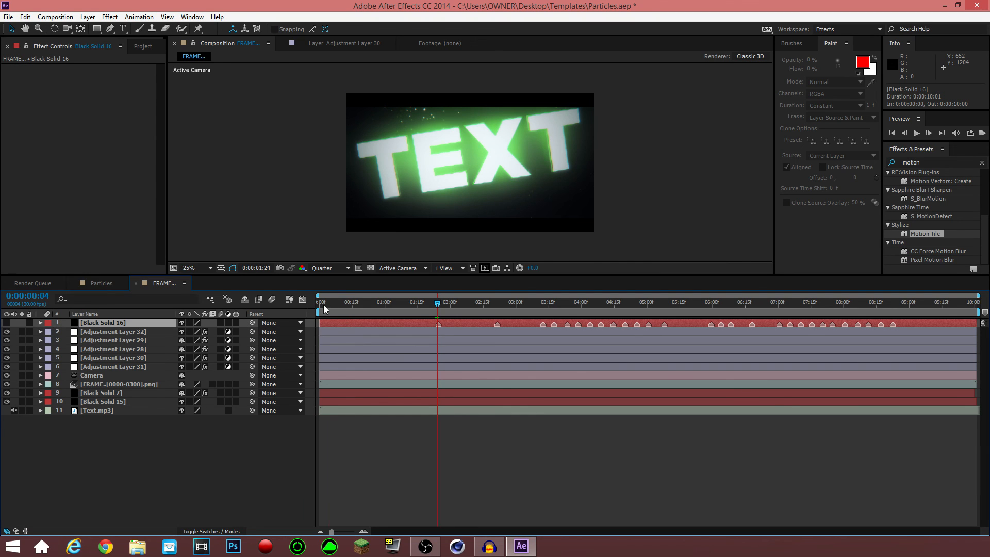
pyautogui.moveTo(326, 311); pyautogui.dragTo(313, 309)
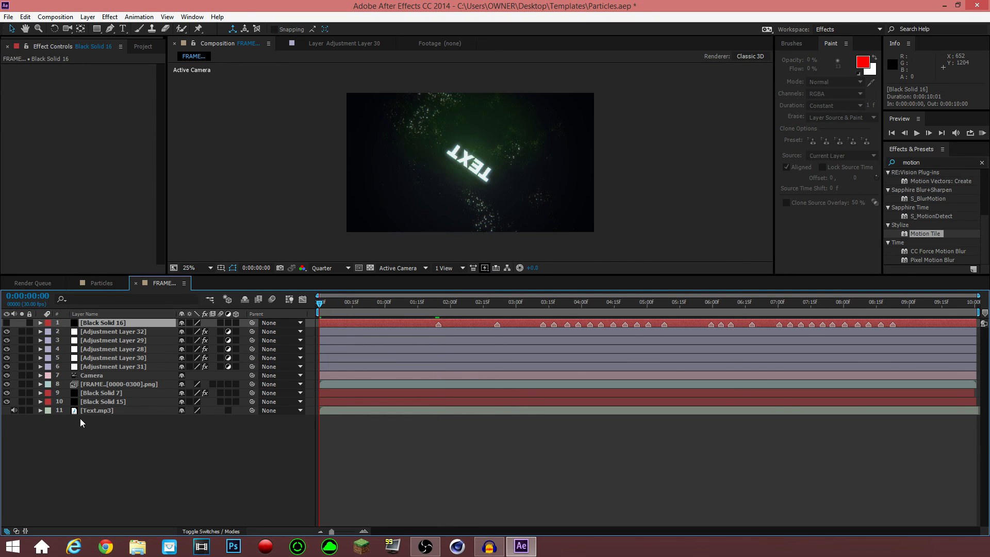
pyautogui.click(40, 409)
pyautogui.click(40, 323)
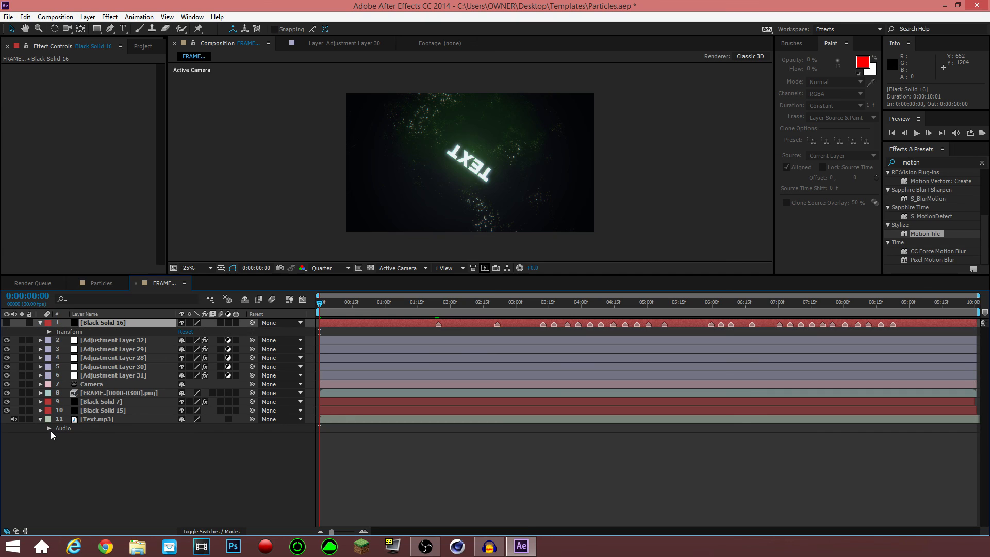
pyautogui.click(49, 429)
pyautogui.click(7, 323)
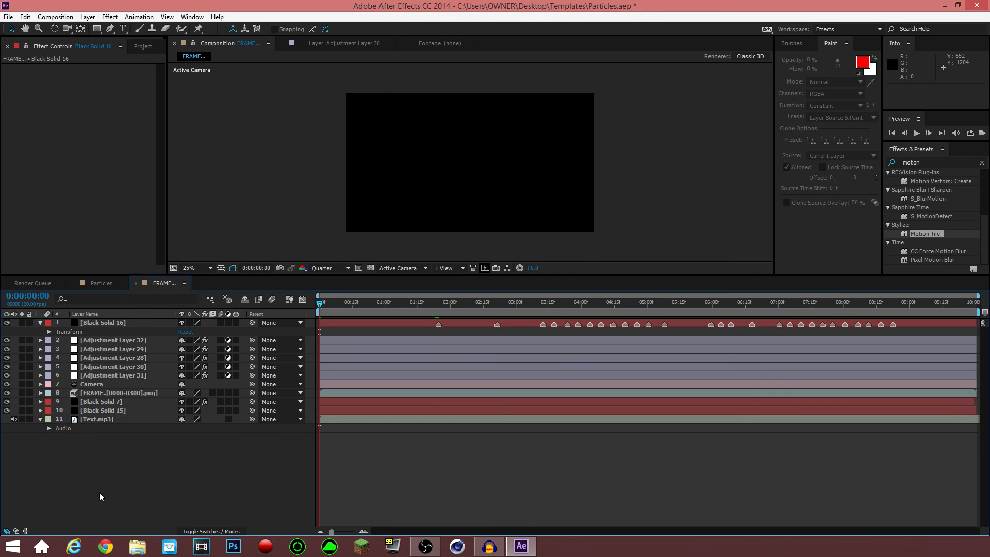
# Reveal the audio properties of Text.mp3 and set its Audio Levels to -32 dB at the composition start
pyautogui.click(50, 428)
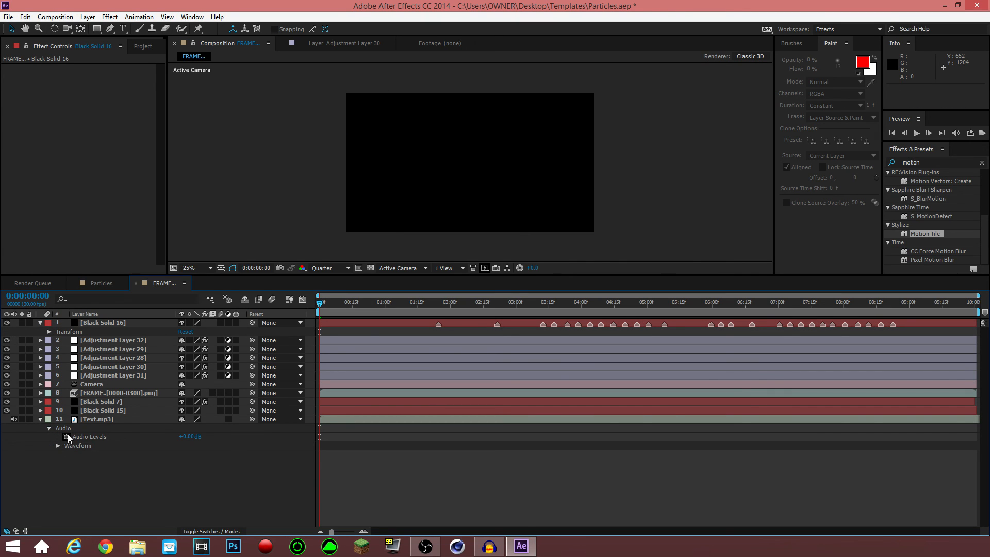
pyautogui.click(184, 442)
pyautogui.write('-32')
pyautogui.press('Return')
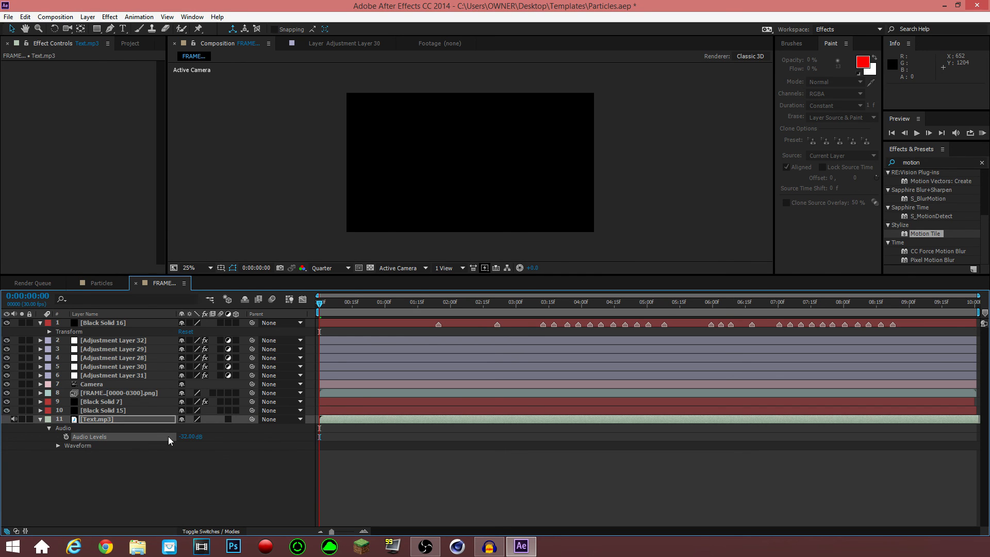
# Keyframe the Audio Levels of Text.mp3 at the composition start and set them to 0 dB at 0:00:00:29
pyautogui.click(67, 436)
pyautogui.click(383, 305)
pyautogui.click(197, 436)
pyautogui.write('0')
pyautogui.press('Return')
# Return to 0:00:00:00, reveal the Opacity of Black Solid 16 and add an opacity keyframe at 100%
pyautogui.click(315, 305)
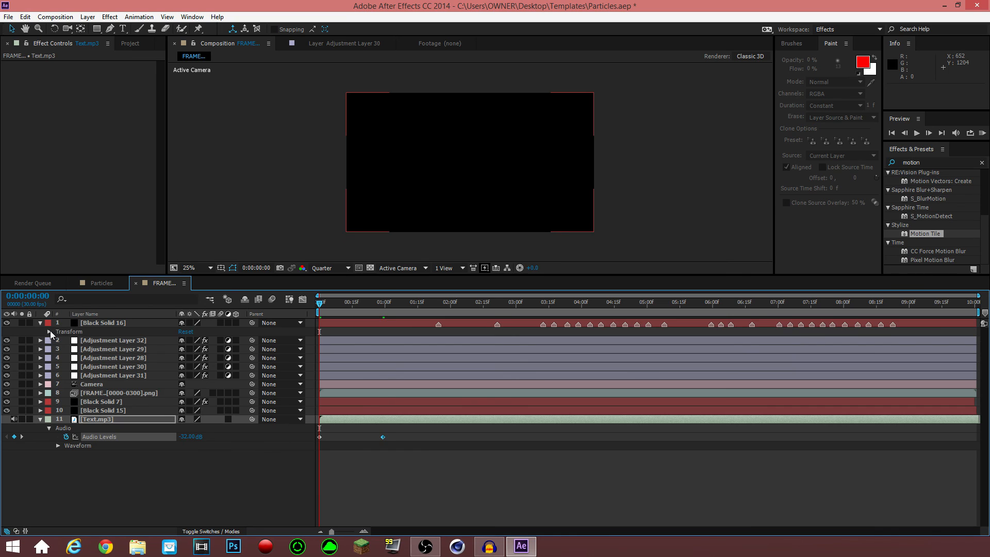
pyautogui.click(50, 331)
pyautogui.click(50, 331)
pyautogui.click(99, 324)
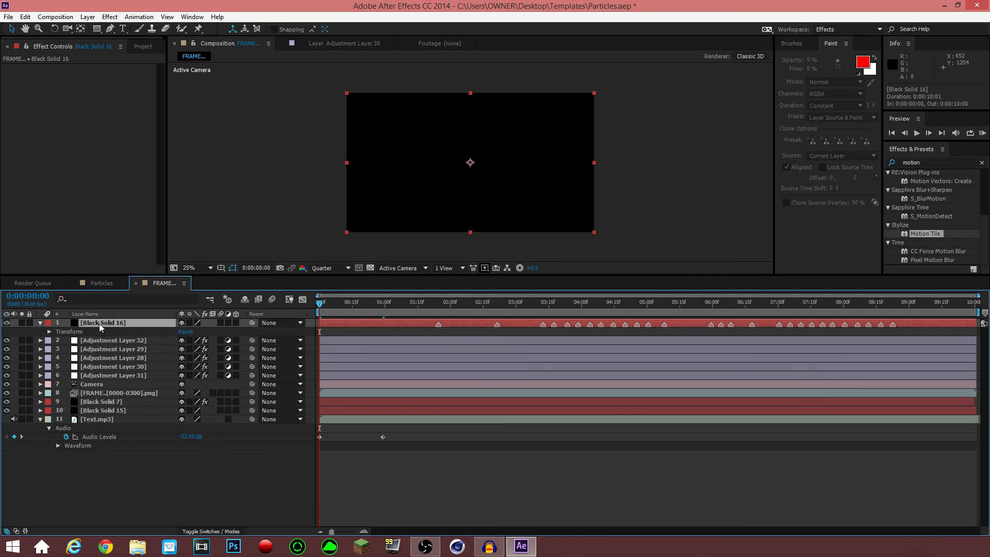
pyautogui.press('t')
pyautogui.click(184, 332)
pyautogui.click(66, 331)
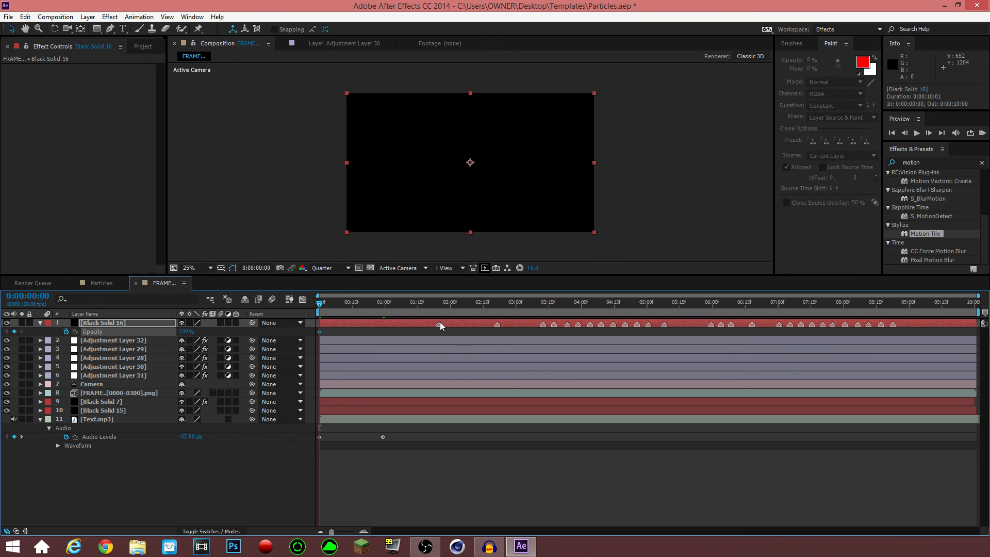
# Set the Opacity of Black Solid 16 to 0% at 0:00:00:29 and scrub ahead to 0:00:06:22
pyautogui.click(382, 312)
pyautogui.moveTo(381, 309); pyautogui.dragTo(383, 310)
pyautogui.click(184, 332)
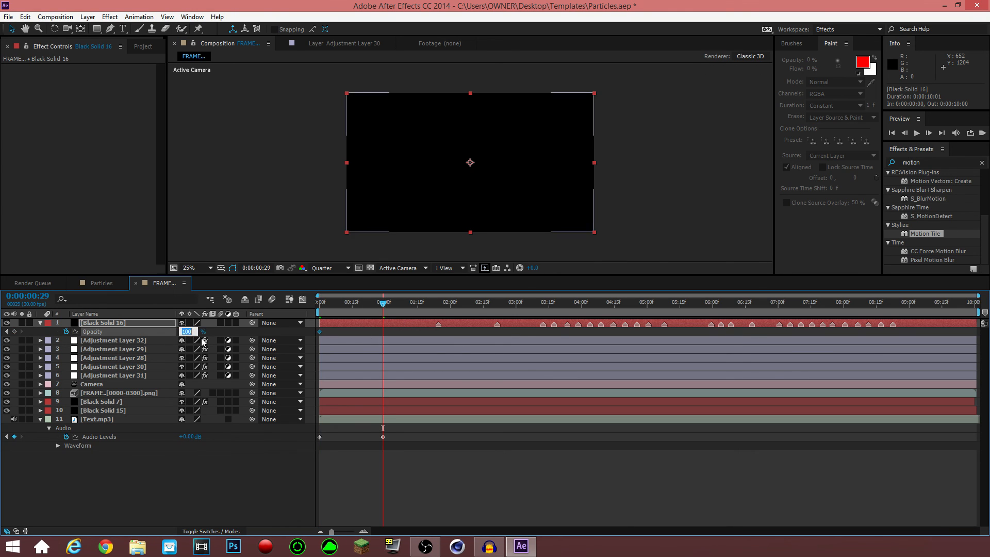
pyautogui.press('Return')
pyautogui.click(181, 332)
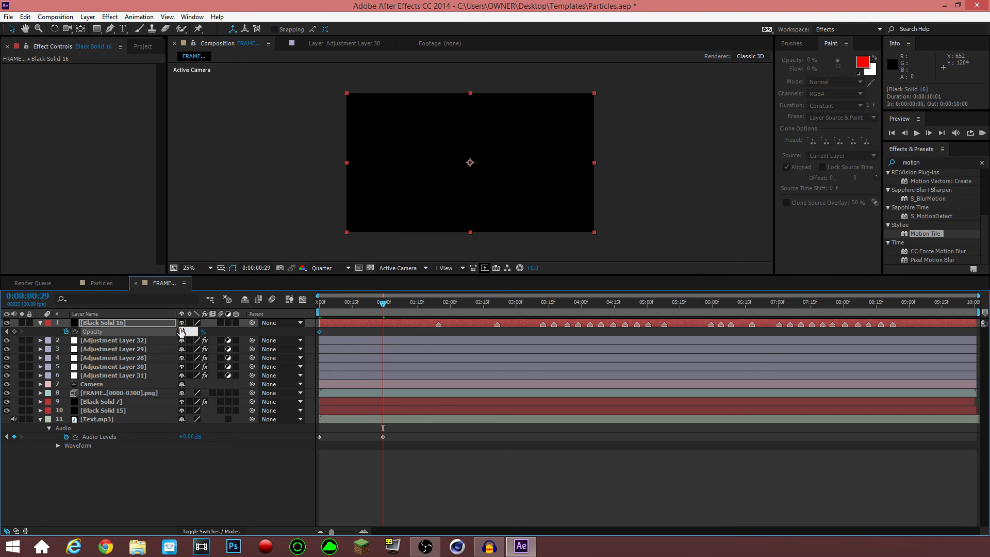
pyautogui.write('0')
pyautogui.press('Return')
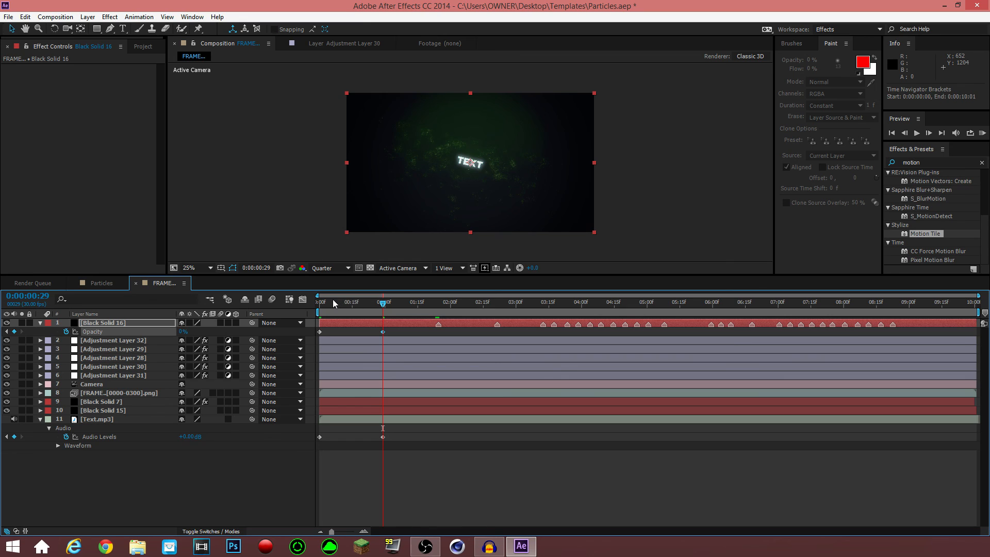
pyautogui.moveTo(336, 301); pyautogui.dragTo(760, 302)
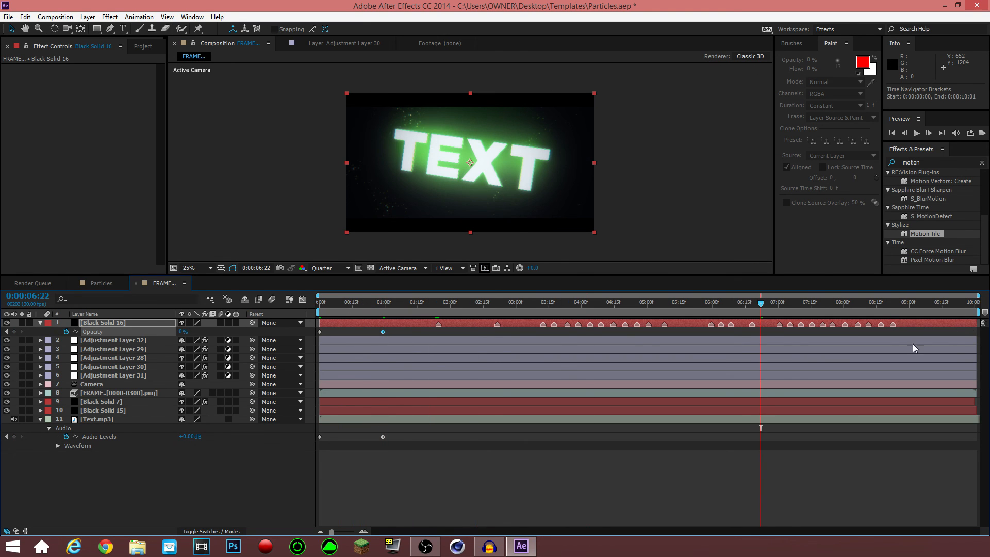